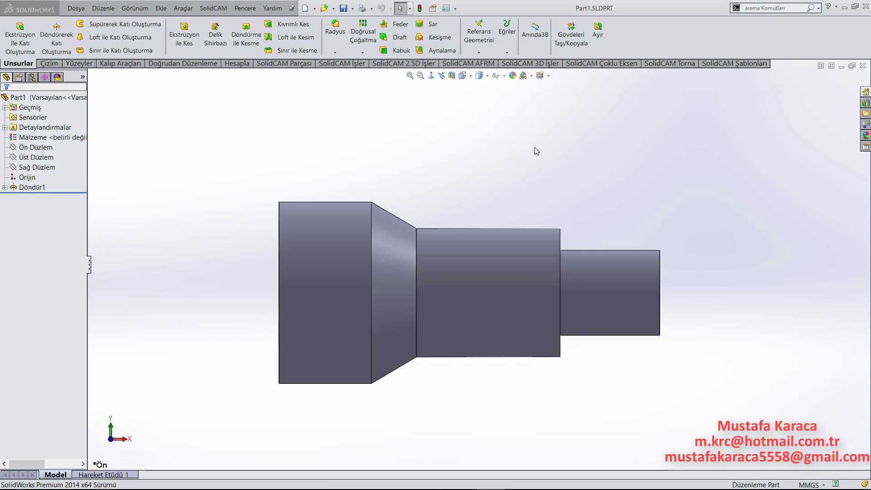
- Open the Döndür1 revolve sketch for editing and dimension the overall height as 40
{"action": "left_click", "coordinate": [486, 263]}
{"action": "left_click", "coordinate": [524, 226]}
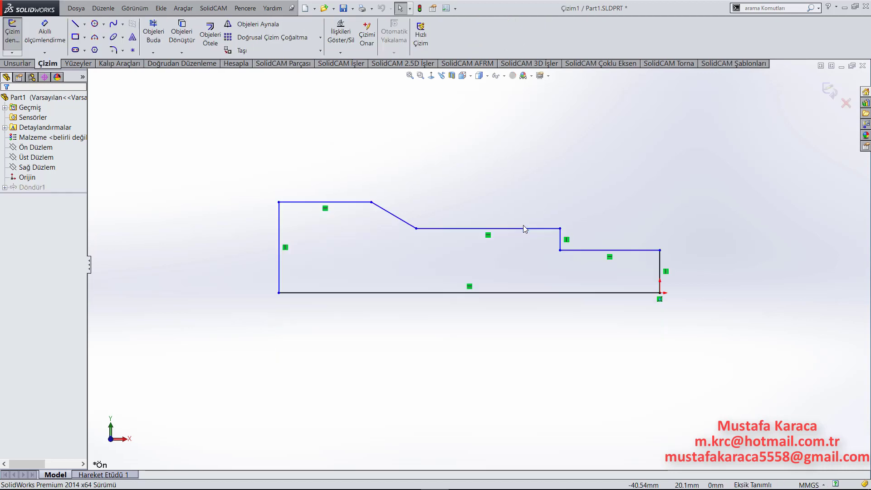
{"action": "key", "text": "d"}
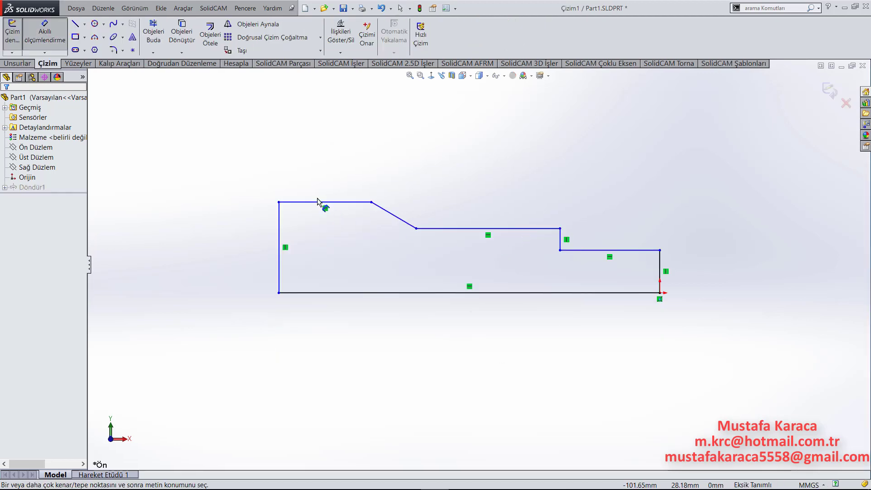
{"action": "left_click", "coordinate": [318, 202]}
{"action": "left_click", "coordinate": [319, 293]}
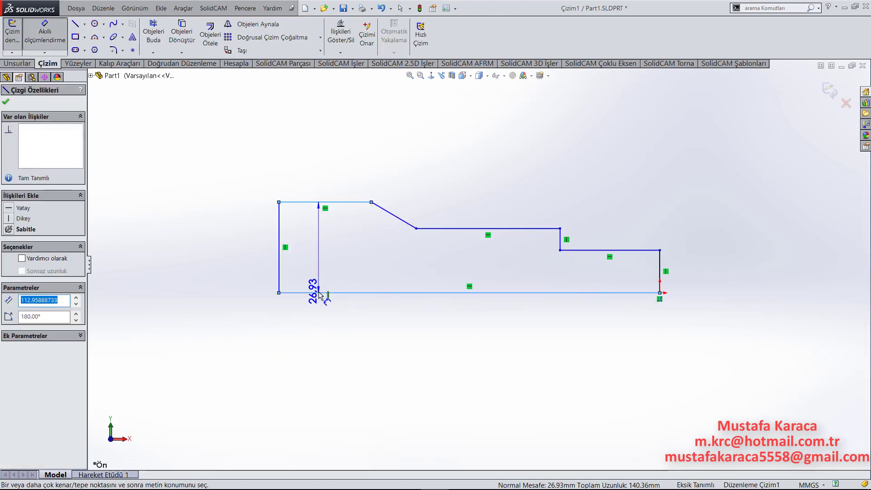
{"action": "left_click", "coordinate": [215, 250]}
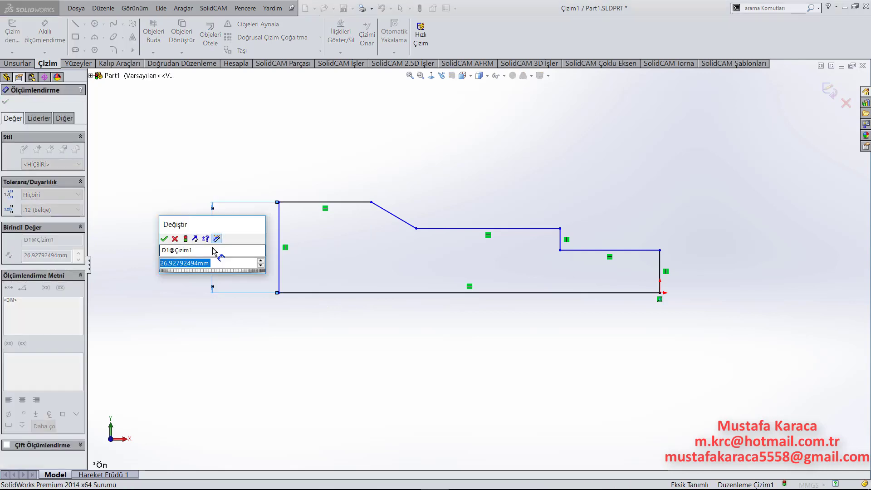
{"action": "type", "text": "40"}
{"action": "key", "text": "Return"}
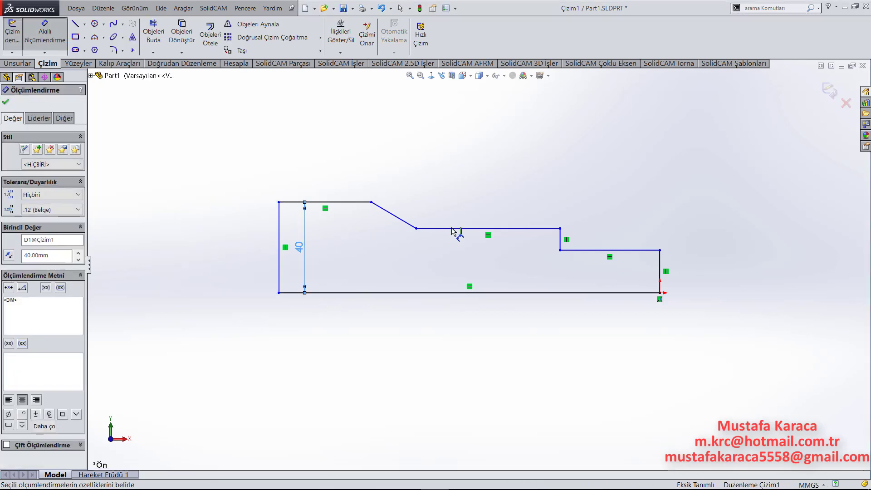
- Dimension the middle and right step heights as 30 and 20
{"action": "left_click", "coordinate": [461, 230]}
{"action": "left_click", "coordinate": [463, 293]}
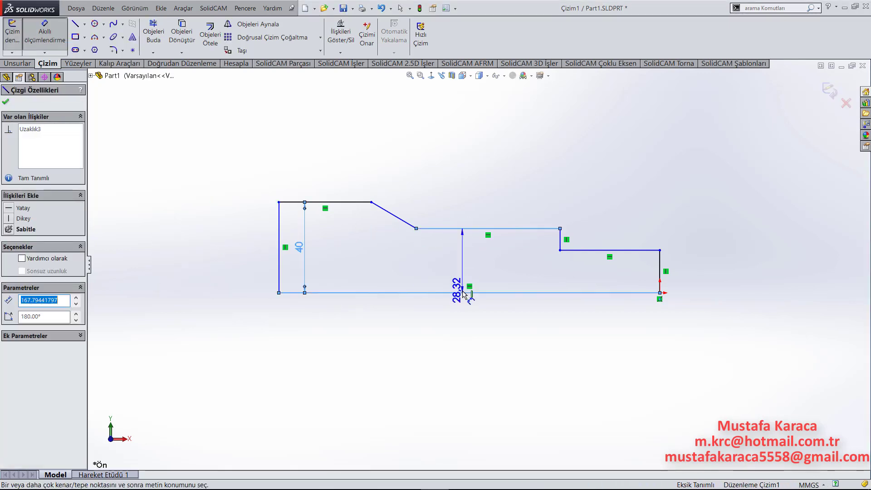
{"action": "left_click", "coordinate": [465, 274]}
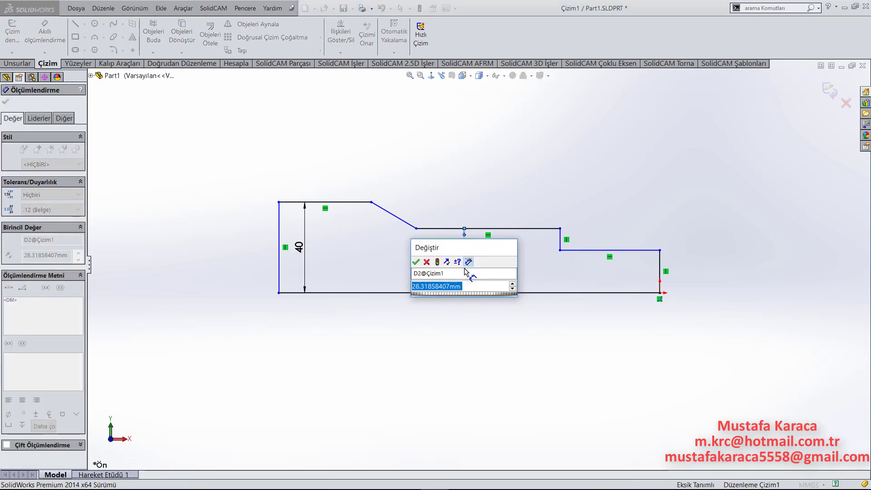
{"action": "type", "text": "30"}
{"action": "key", "text": "Return"}
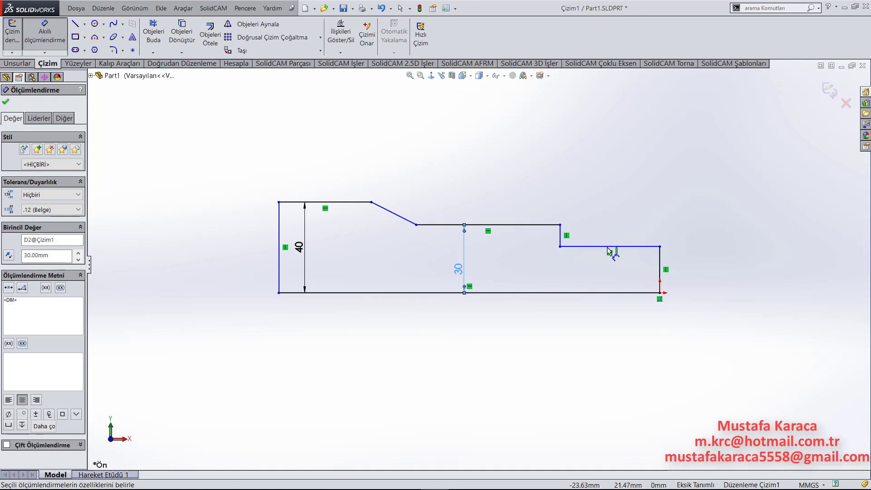
{"action": "left_click", "coordinate": [611, 248]}
{"action": "left_click", "coordinate": [612, 293]}
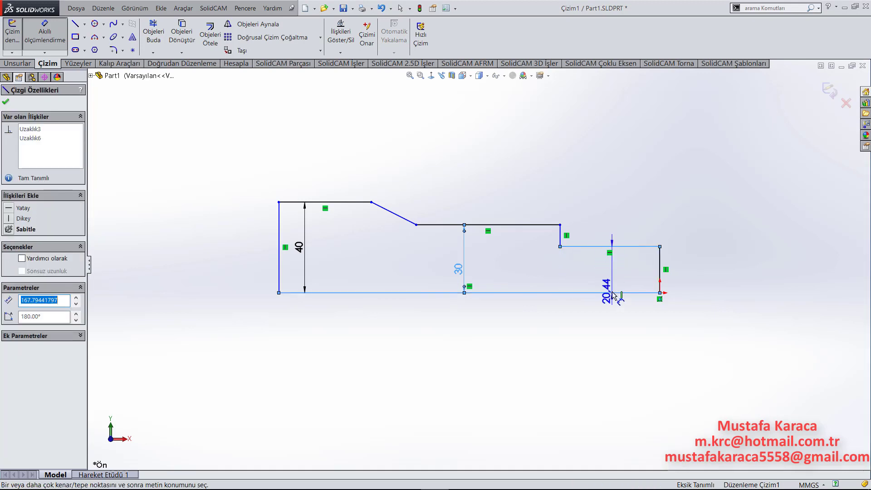
{"action": "left_click", "coordinate": [614, 277]}
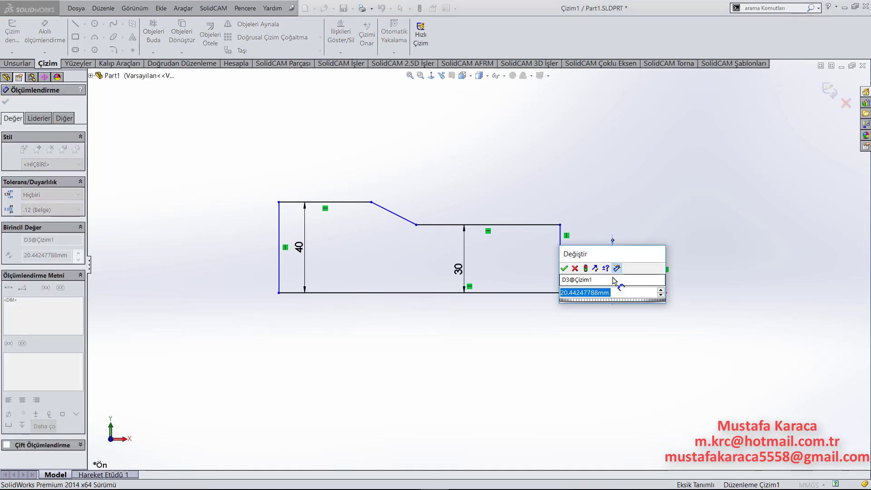
{"action": "type", "text": "2"}
{"action": "key", "text": "Return"}
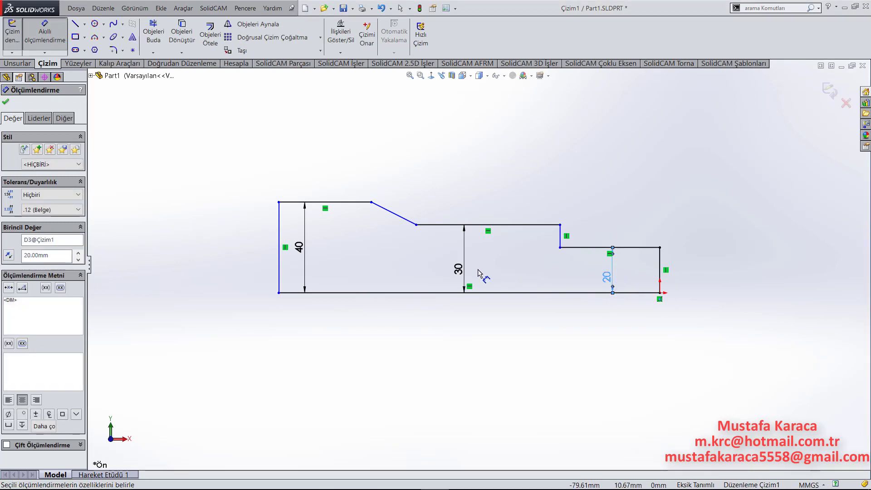
- Dimension the overall length as 150 and the right step length as 50
{"action": "left_click", "coordinate": [518, 293]}
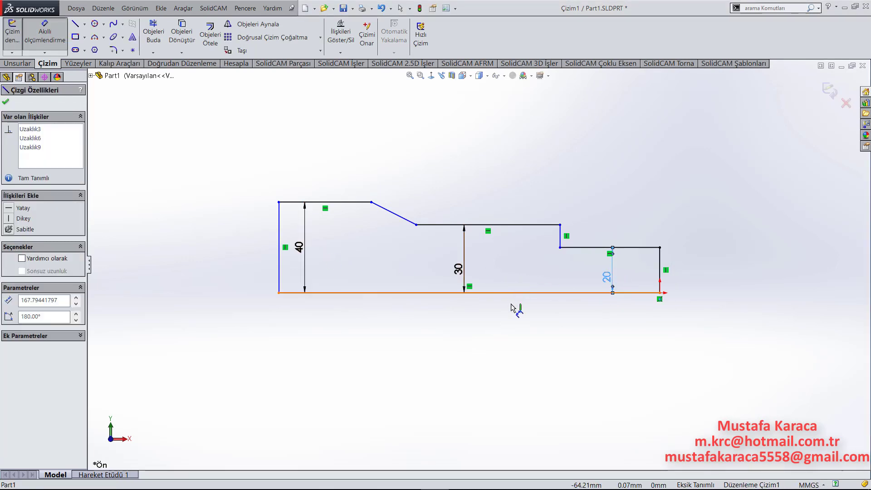
{"action": "left_click", "coordinate": [499, 347]}
{"action": "type", "text": "150"}
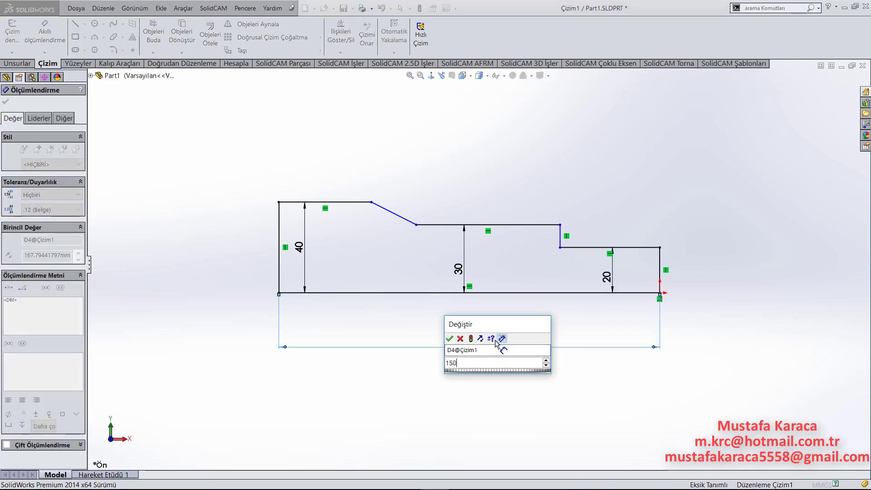
{"action": "key", "text": "Return"}
{"action": "left_click", "coordinate": [640, 247]}
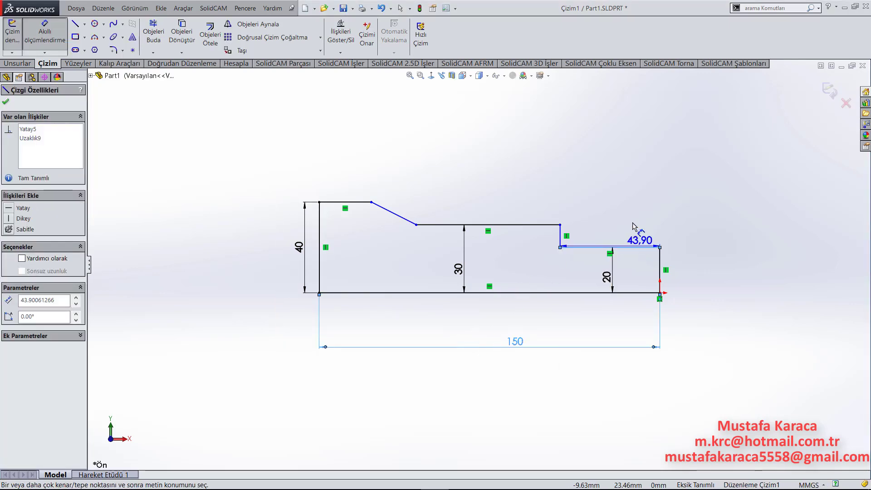
{"action": "left_click", "coordinate": [634, 195]}
{"action": "type", "text": "50"}
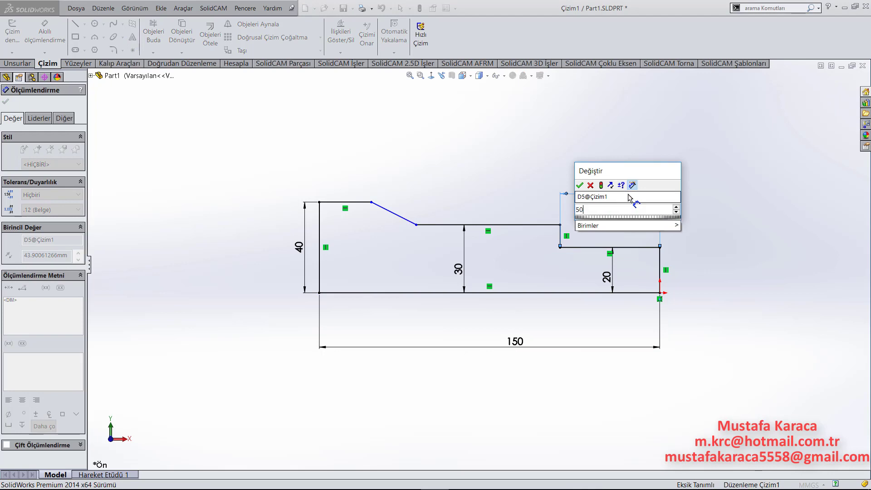
{"action": "key", "text": "Return"}
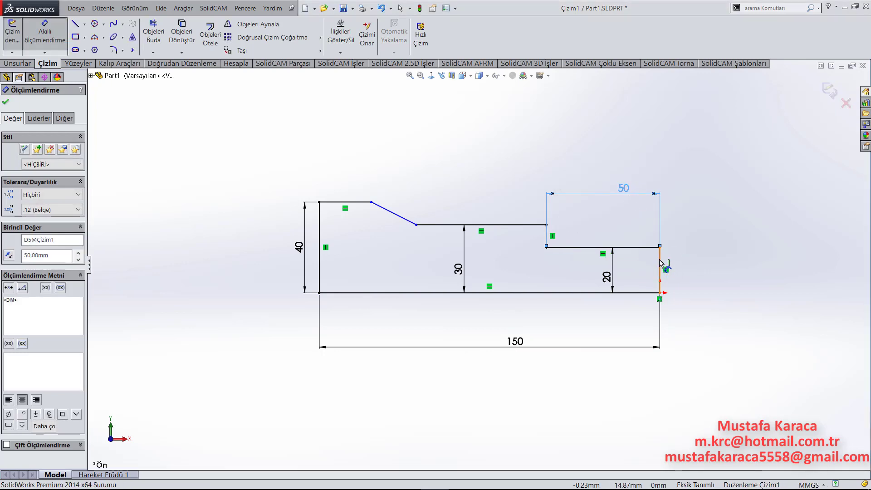
- Add the 90 and 110 mm lengths from the right end to the slope ends
{"action": "left_click", "coordinate": [661, 263]}
{"action": "left_click", "coordinate": [420, 226]}
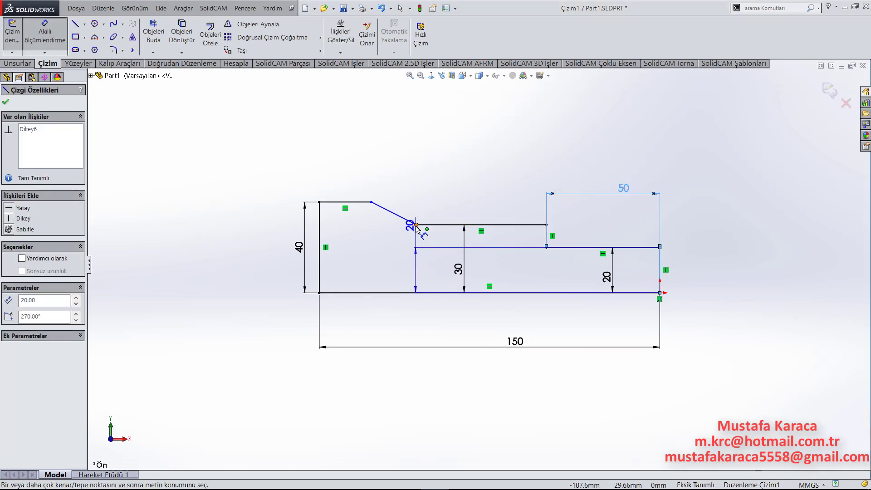
{"action": "left_click", "coordinate": [532, 141]}
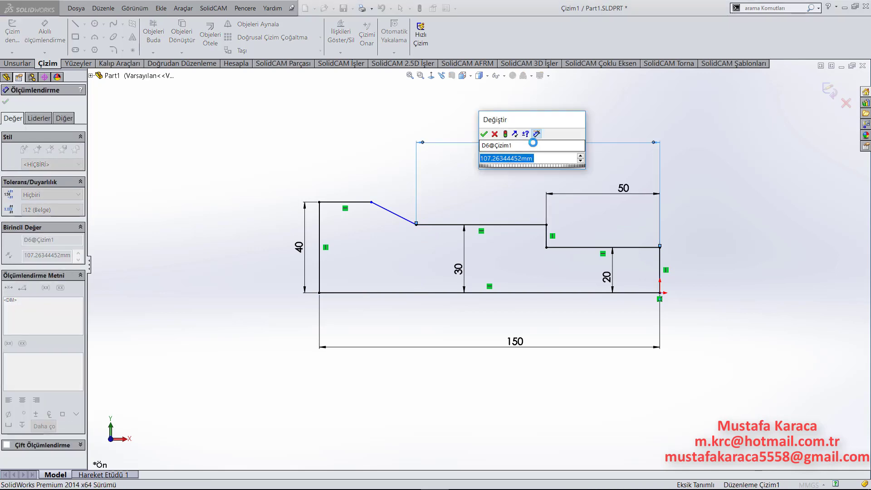
{"action": "key", "text": "Escape"}
{"action": "type", "text": "90"}
{"action": "key", "text": "Return"}
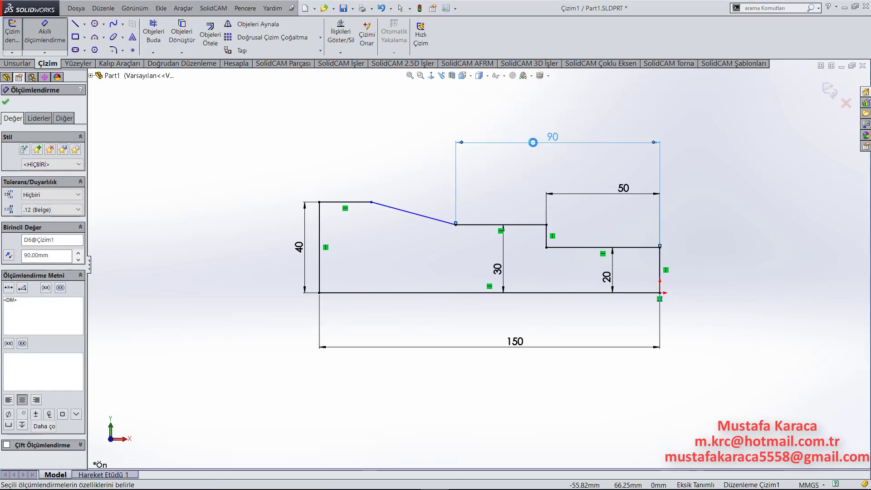
{"action": "left_click", "coordinate": [372, 203]}
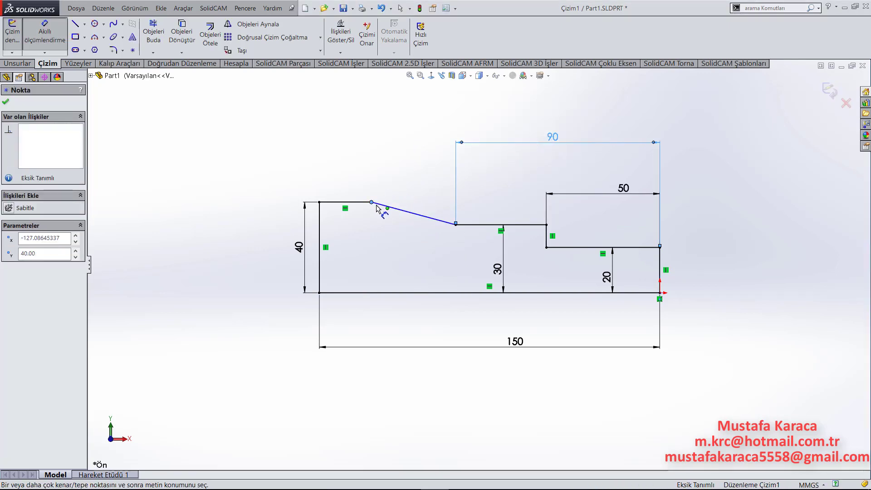
{"action": "left_click", "coordinate": [664, 266]}
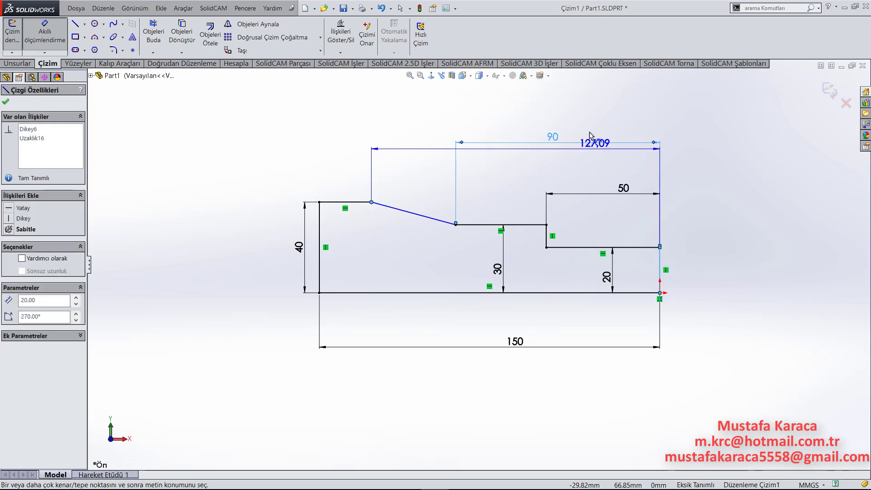
{"action": "left_click", "coordinate": [577, 122]}
{"action": "type", "text": "110"}
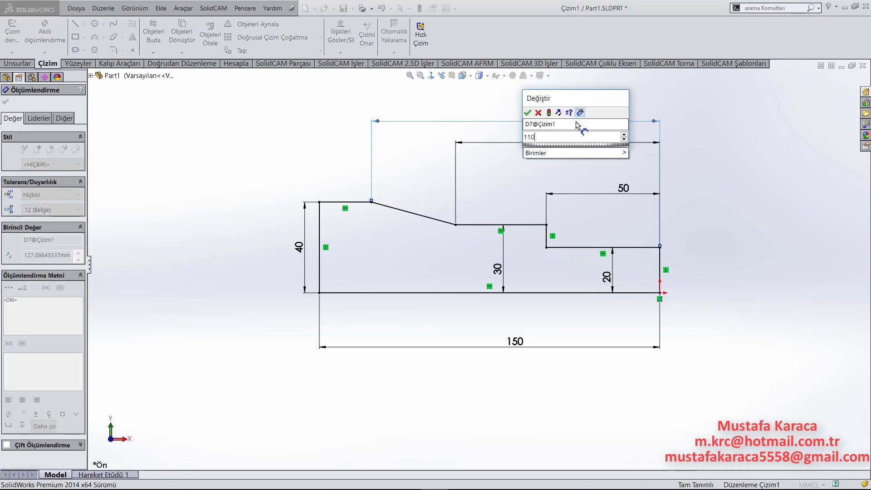
{"action": "key", "text": "Return"}
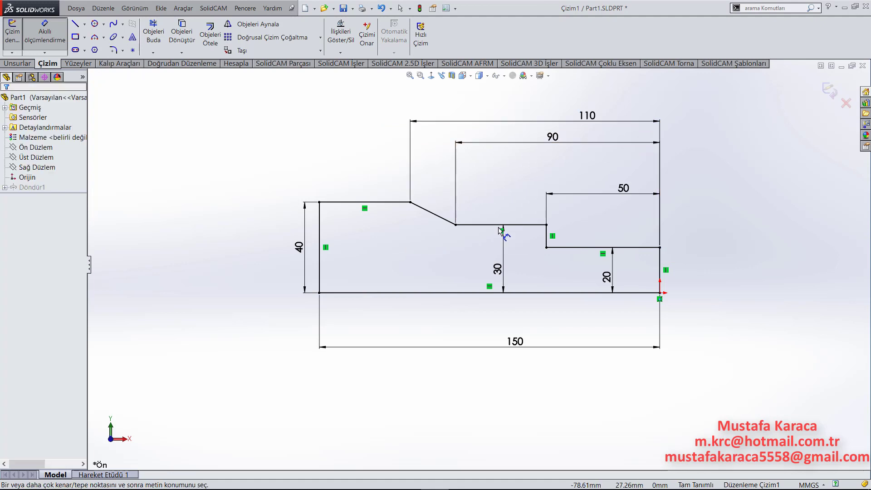
- Round both corners of the slope with 20 mm sketch fillets
{"action": "right_click", "coordinate": [514, 168]}
{"action": "left_click", "coordinate": [541, 196]}
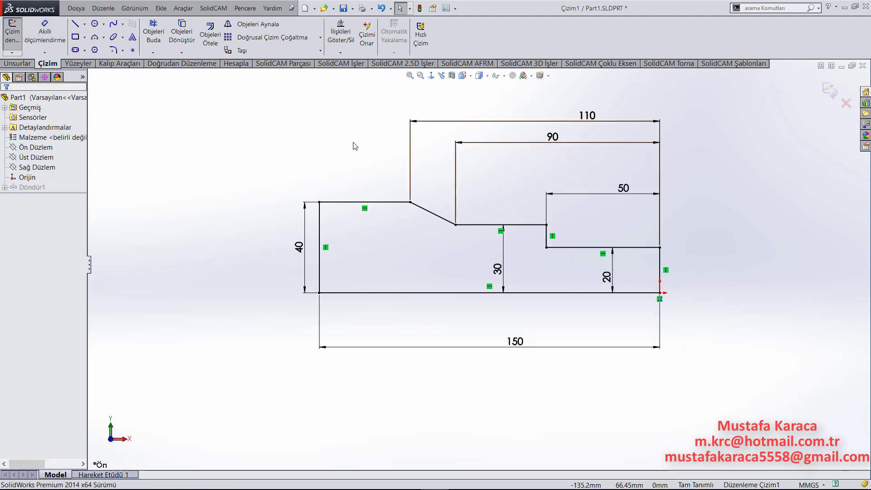
{"action": "left_click", "coordinate": [112, 51]}
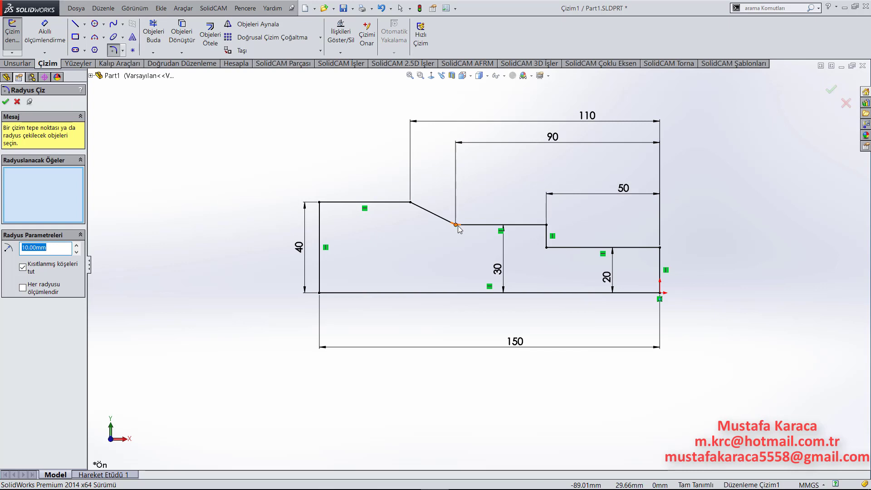
{"action": "left_click", "coordinate": [411, 202]}
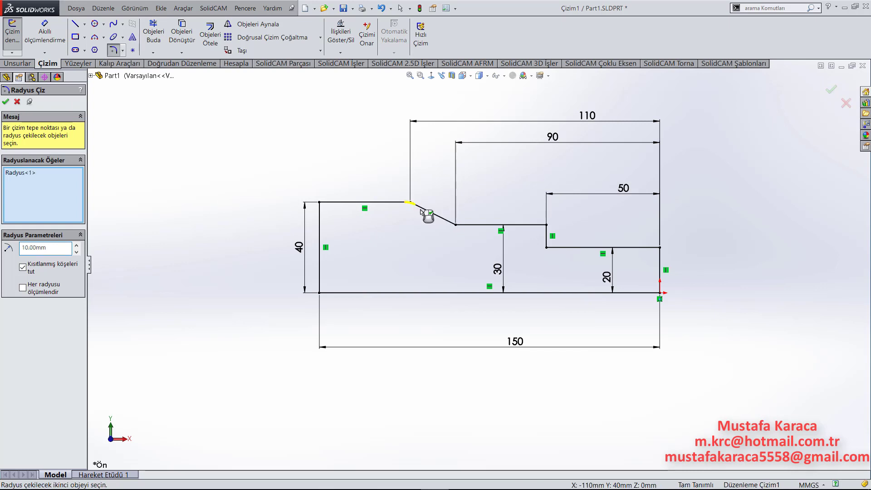
{"action": "left_click", "coordinate": [456, 225]}
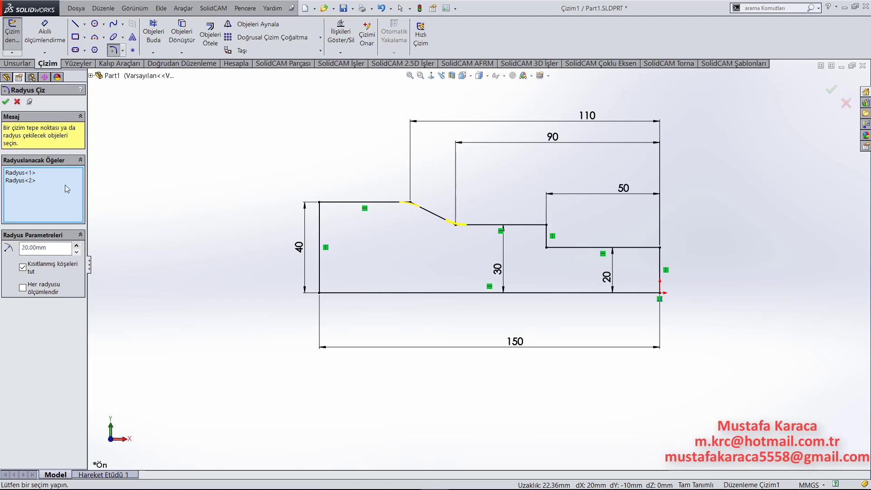
{"action": "left_click", "coordinate": [5, 103]}
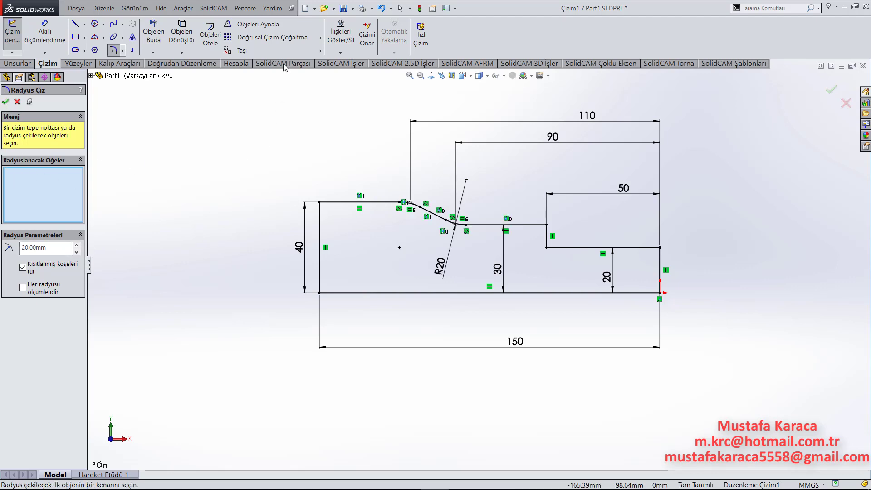
- Add a 5 mm sketch fillet at the step corner
{"action": "double_click", "coordinate": [64, 246]}
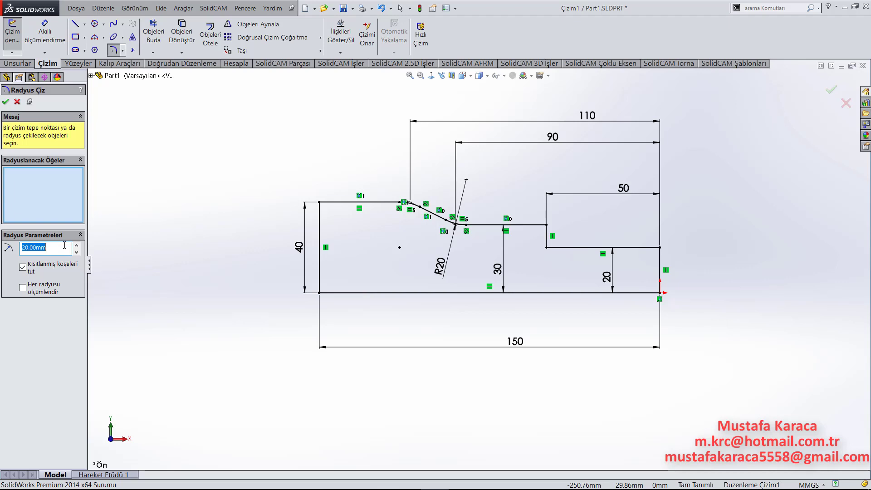
{"action": "type", "text": "5"}
{"action": "left_click", "coordinate": [547, 225]}
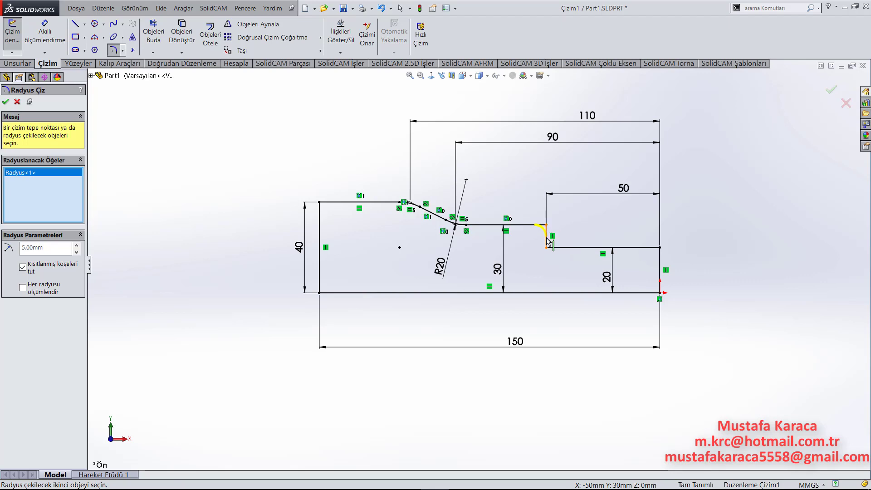
{"action": "left_click", "coordinate": [5, 101]}
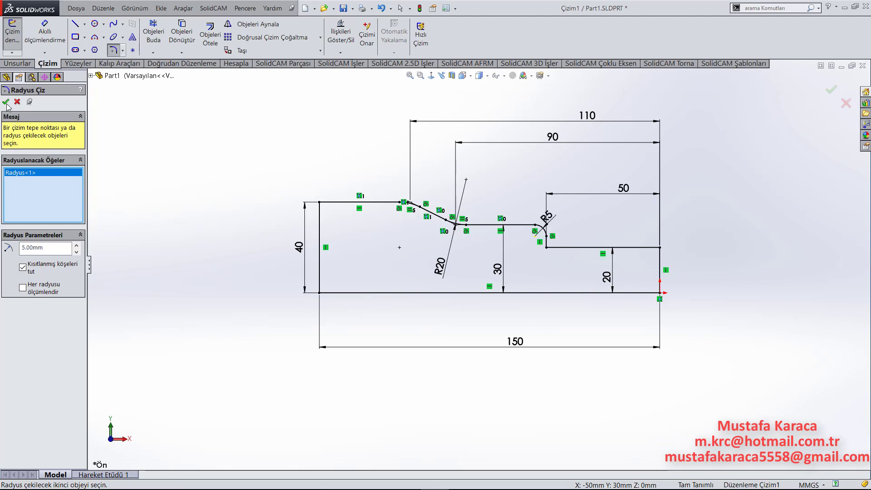
- Chamfer the thin end's outer corner at 2 mm × 45° and exit the sketch
{"action": "left_click", "coordinate": [122, 50]}
{"action": "left_click", "coordinate": [132, 75]}
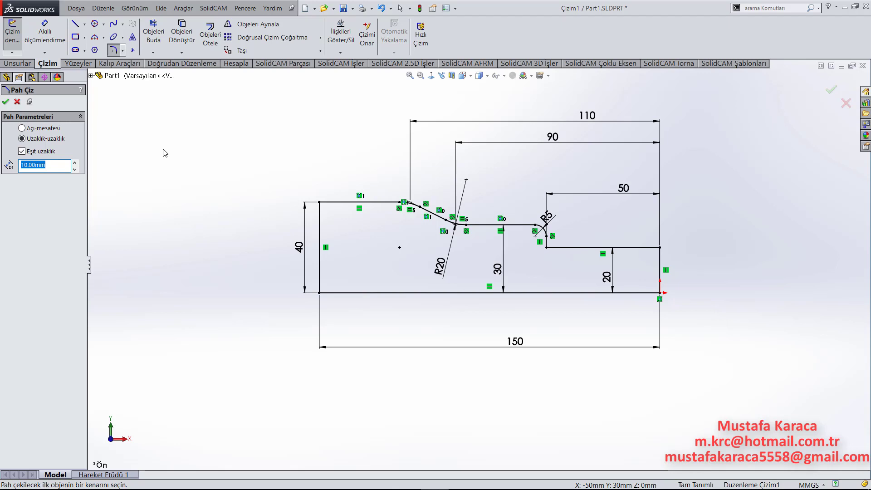
{"action": "type", "text": "2"}
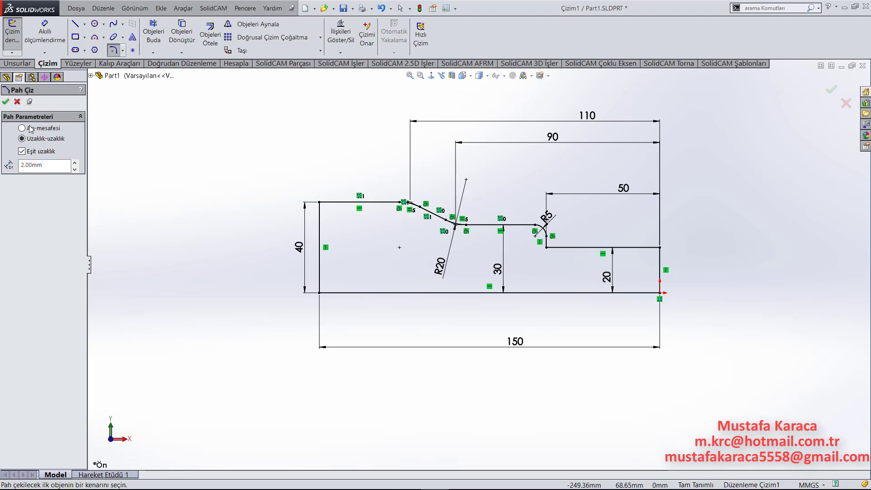
{"action": "left_click", "coordinate": [30, 129]}
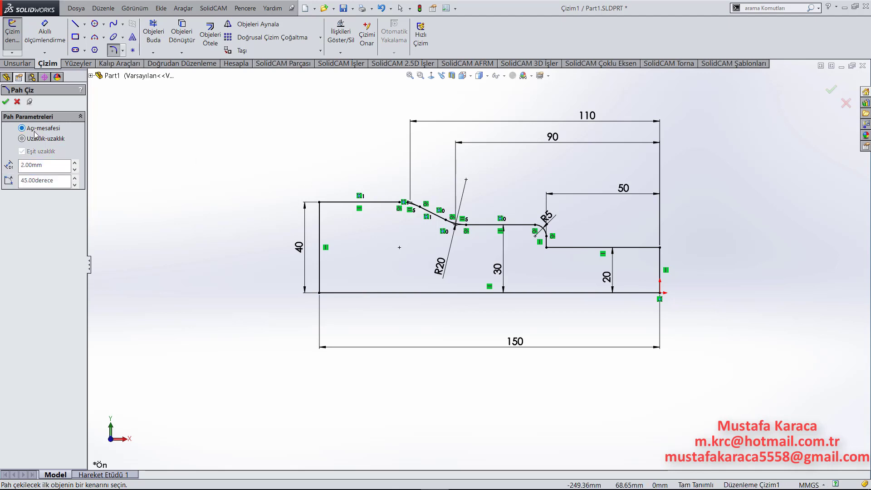
{"action": "left_click", "coordinate": [659, 247]}
{"action": "key", "text": "Escape"}
{"action": "left_click", "coordinate": [830, 91]}
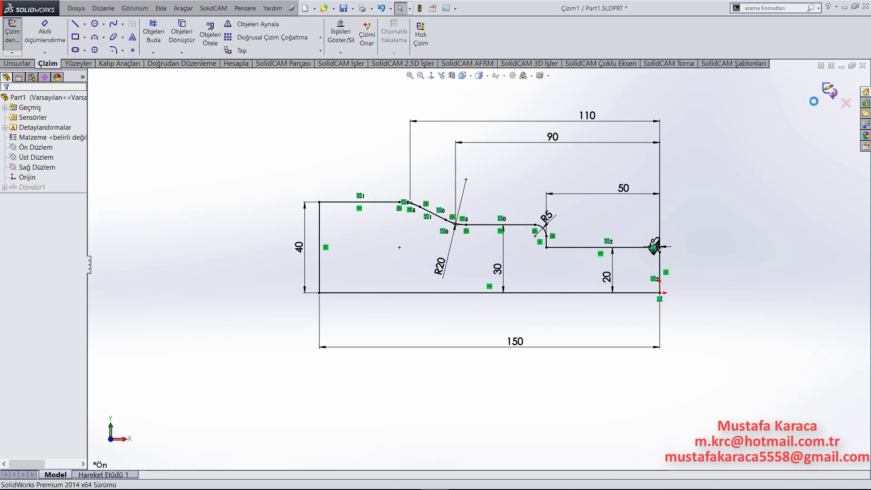
- Orbit to inspect the revolved shaft and save the part
{"action": "mouse_move", "coordinate": [596, 168]}
{"action": "middle_mouse_down"}
{"action": "mouse_move", "coordinate": [557, 191]}
{"action": "mouse_move", "coordinate": [603, 185]}
{"action": "mouse_move", "coordinate": [615, 160]}
{"action": "mouse_move", "coordinate": [514, 153]}
{"action": "middle_mouse_up"}
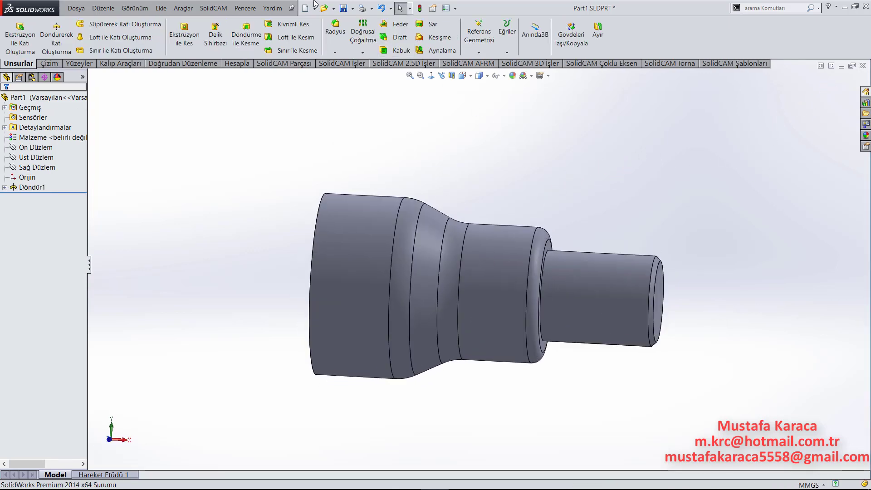
{"action": "left_click", "coordinate": [343, 8]}
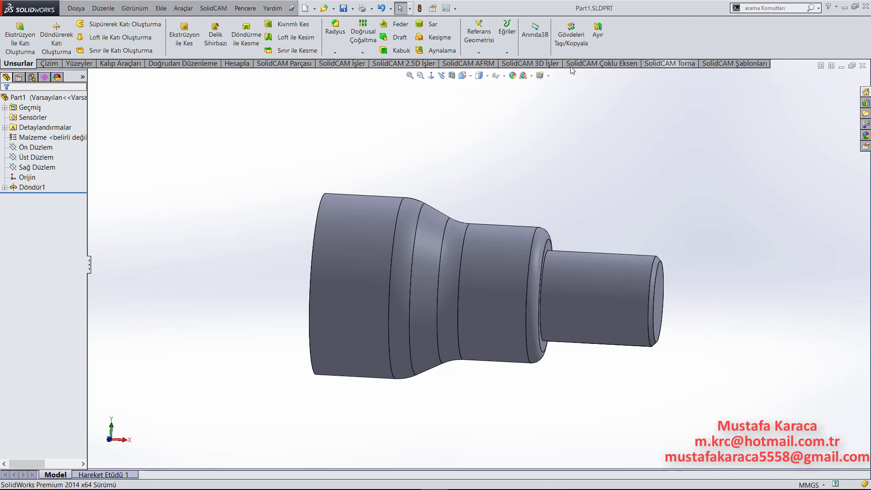
- Hide the SolidCAM 2.5D İşler, AFRM, 3D İşler and Çoklu Eksen command sets
{"action": "right_click", "coordinate": [283, 67]}
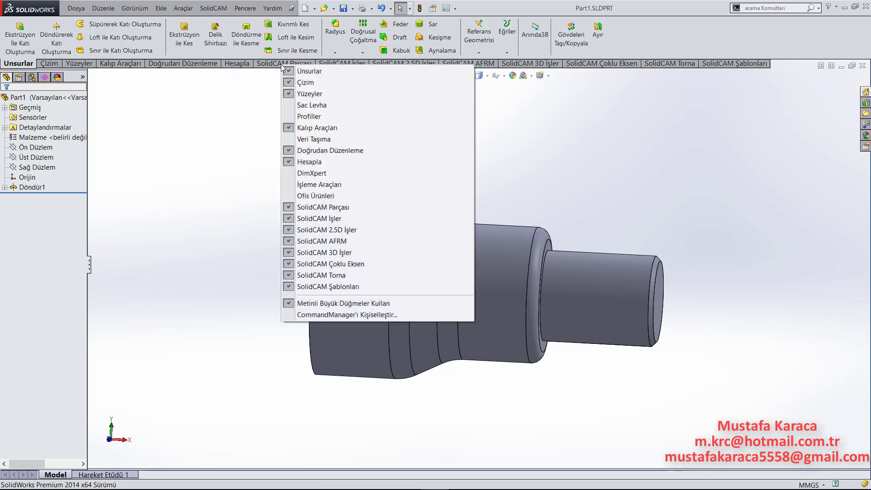
{"action": "left_click", "coordinate": [354, 235]}
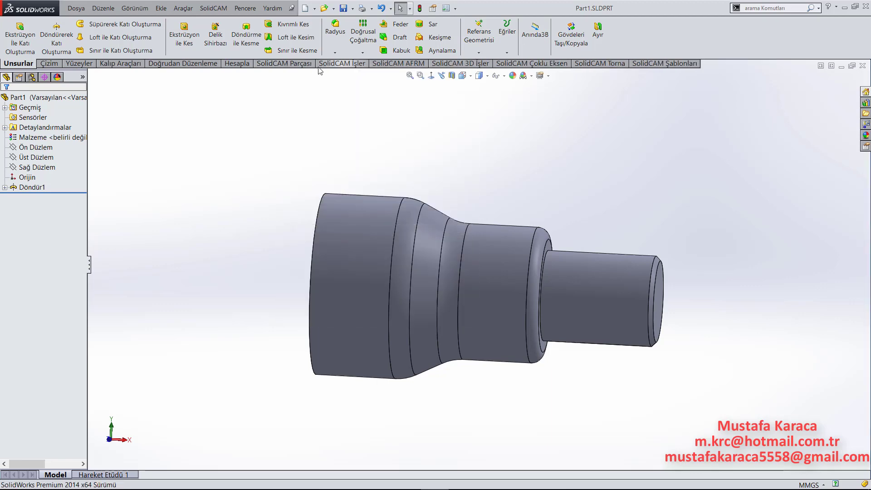
{"action": "right_click", "coordinate": [321, 67]}
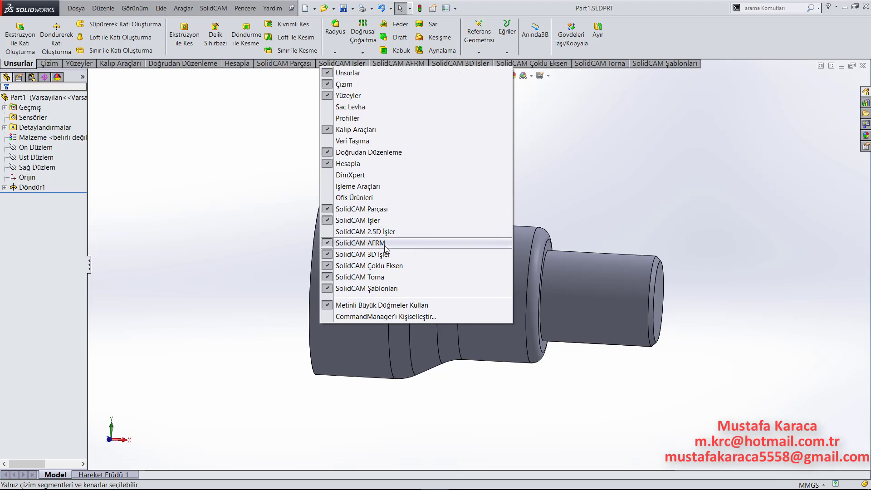
{"action": "left_click", "coordinate": [359, 243]}
{"action": "right_click", "coordinate": [352, 67]}
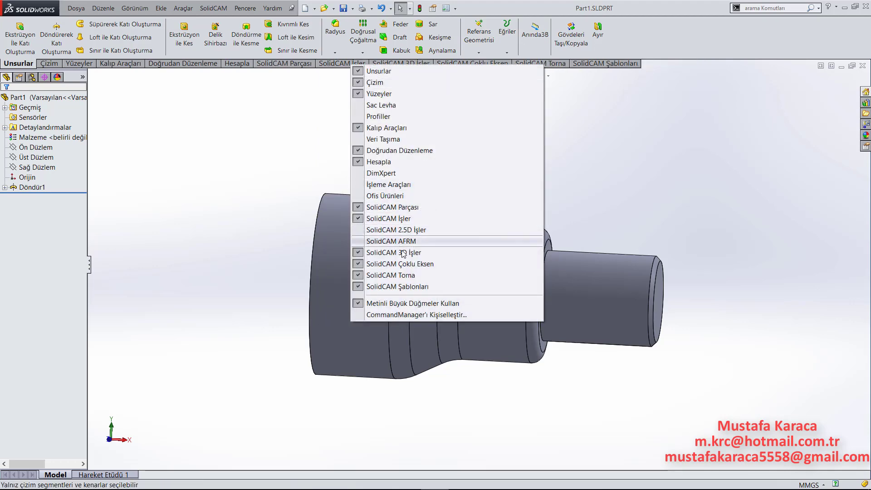
{"action": "left_click", "coordinate": [356, 252]}
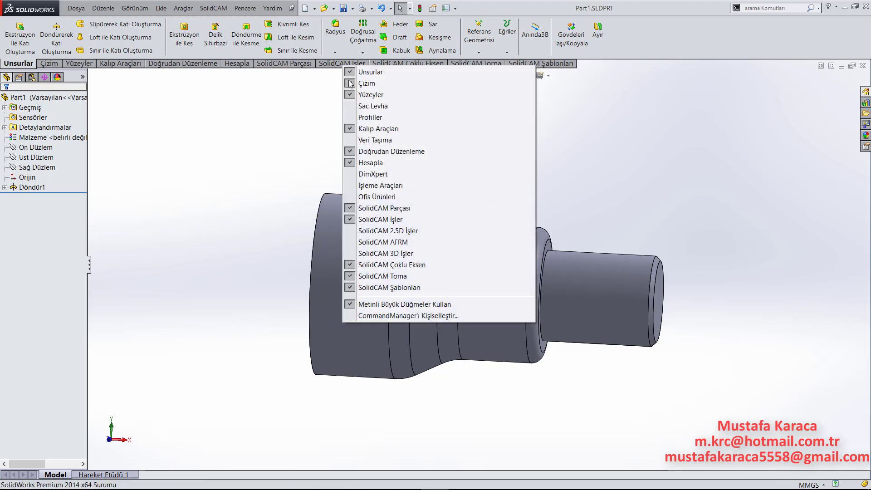
{"action": "right_click", "coordinate": [343, 66]}
{"action": "left_click", "coordinate": [402, 269]}
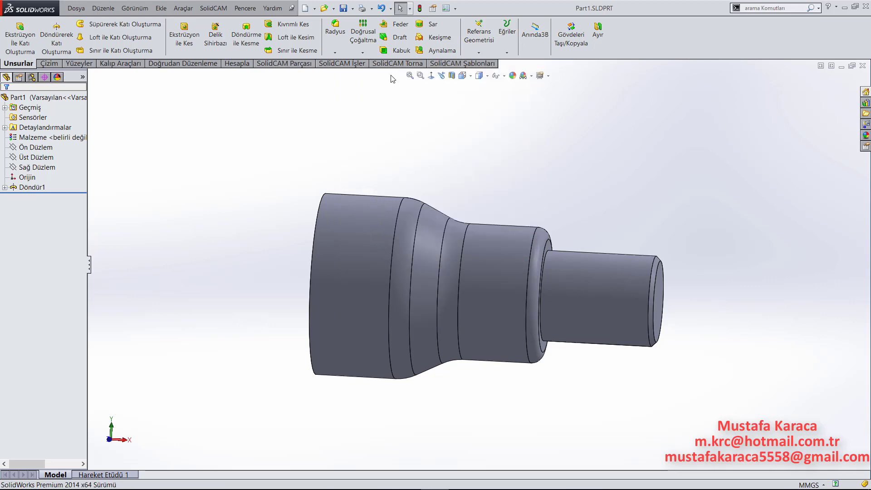
{"action": "right_click", "coordinate": [350, 67]}
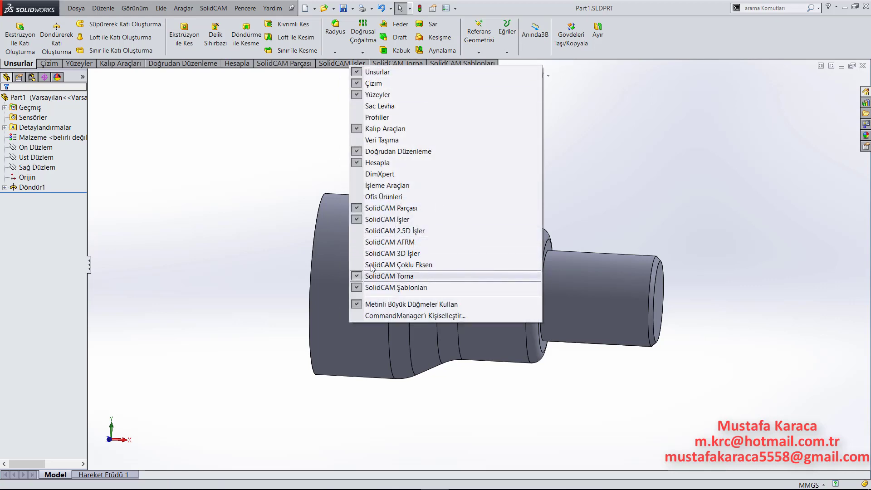
{"action": "left_click", "coordinate": [268, 189]}
- Hide the SolidCAM İşler and Şablonları command sets
{"action": "left_click", "coordinate": [294, 67]}
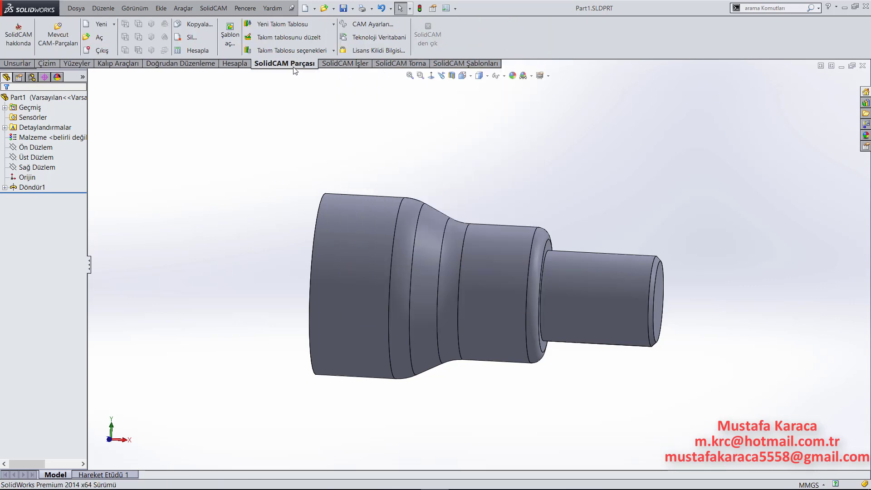
{"action": "left_click", "coordinate": [344, 65]}
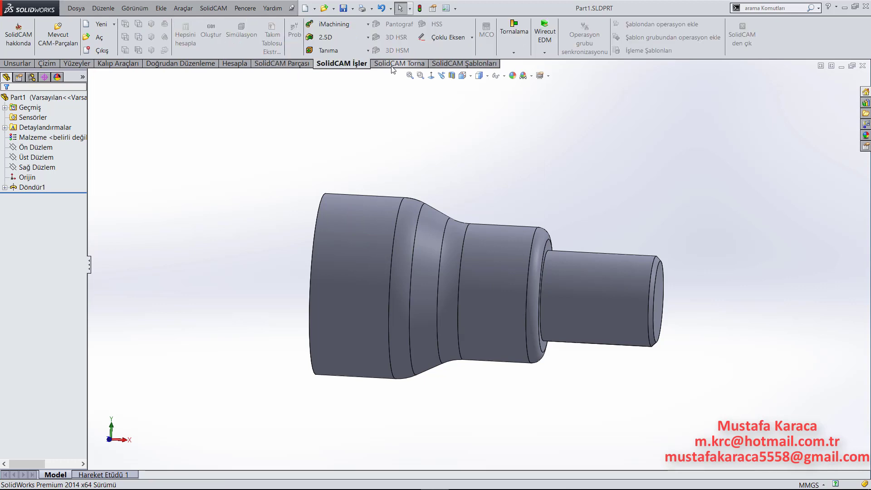
{"action": "left_click", "coordinate": [394, 64]}
{"action": "left_click", "coordinate": [340, 64]}
{"action": "right_click", "coordinate": [341, 64]}
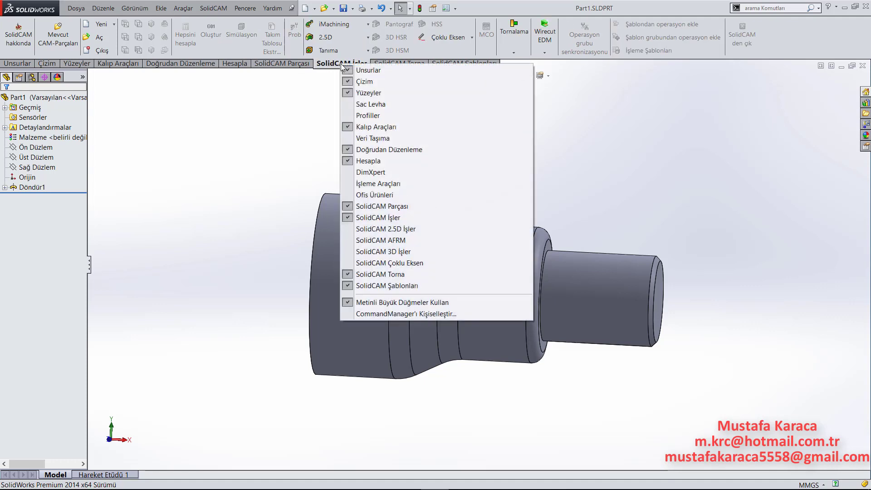
{"action": "left_click", "coordinate": [395, 222]}
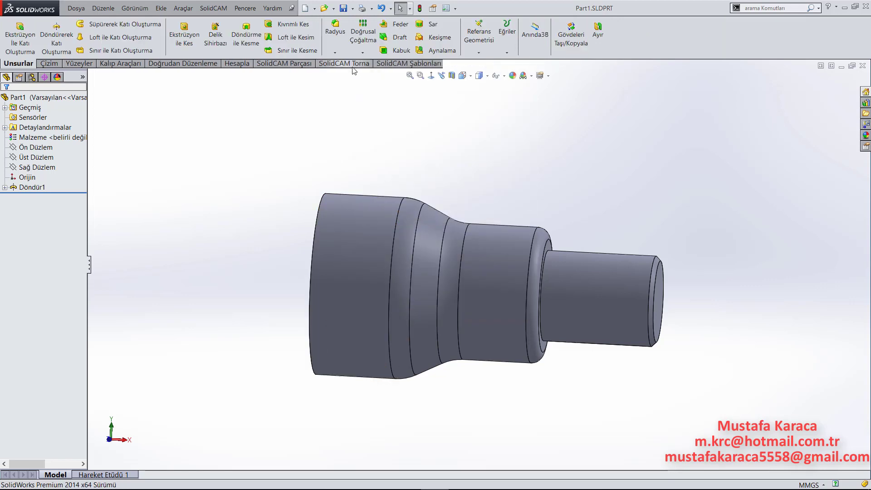
{"action": "left_click", "coordinate": [399, 64]}
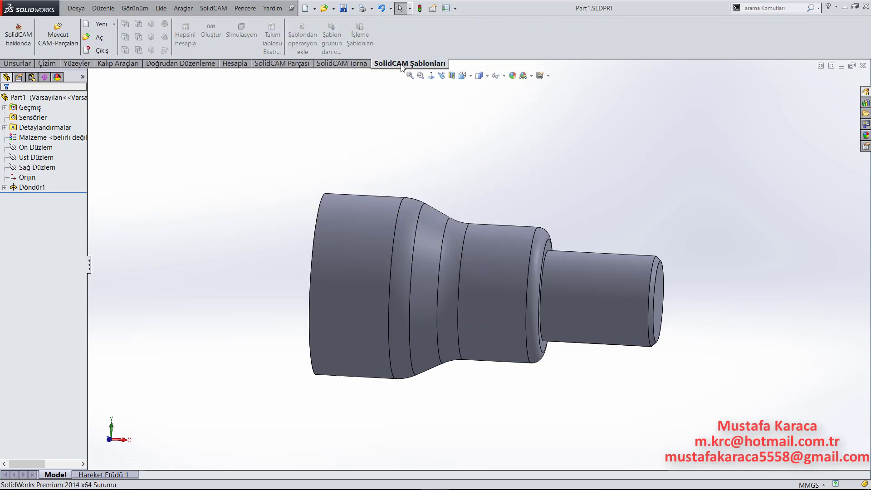
{"action": "right_click", "coordinate": [403, 65]}
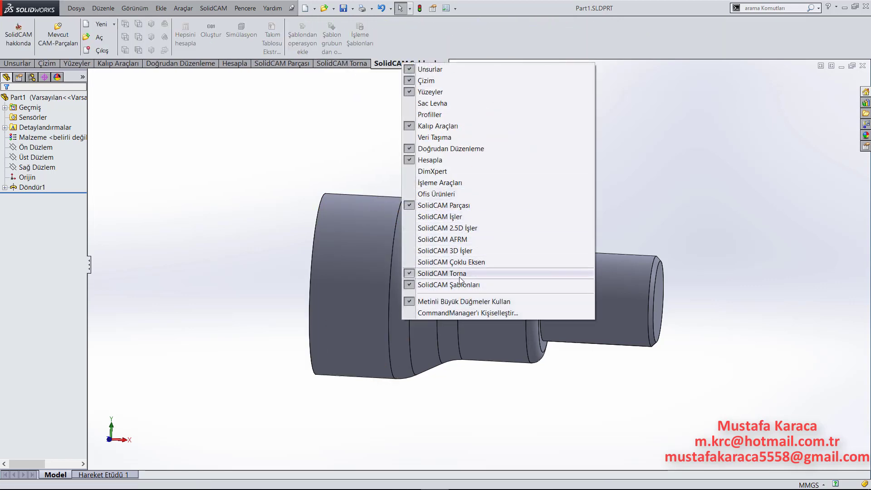
{"action": "left_click", "coordinate": [476, 285]}
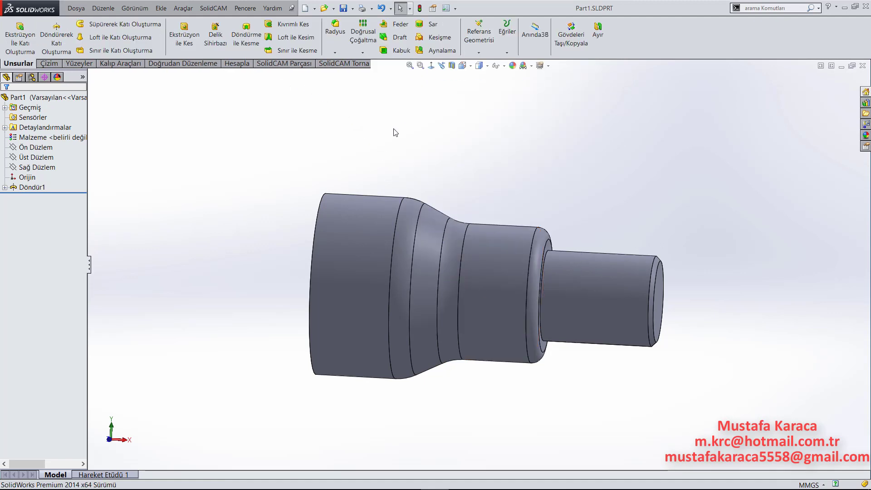
- Review the SolidCAM part and turning tabs and the new CAM-part choices
{"action": "left_click", "coordinate": [287, 64]}
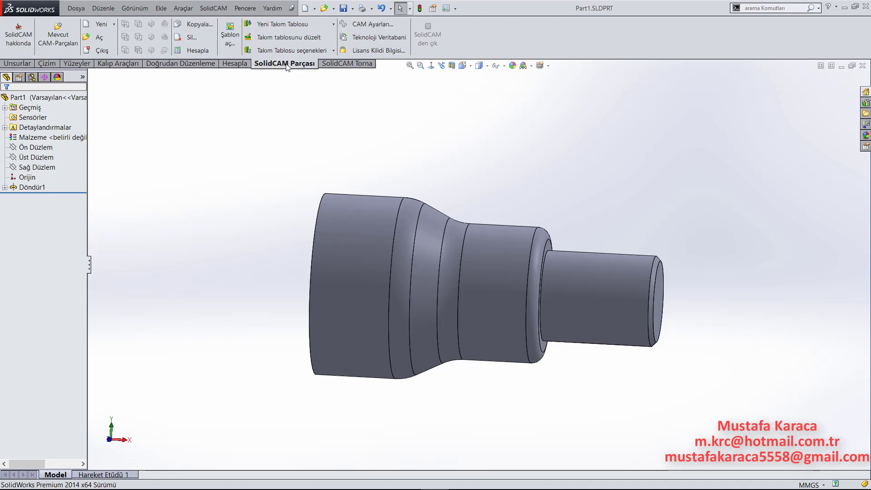
{"action": "left_click", "coordinate": [347, 63]}
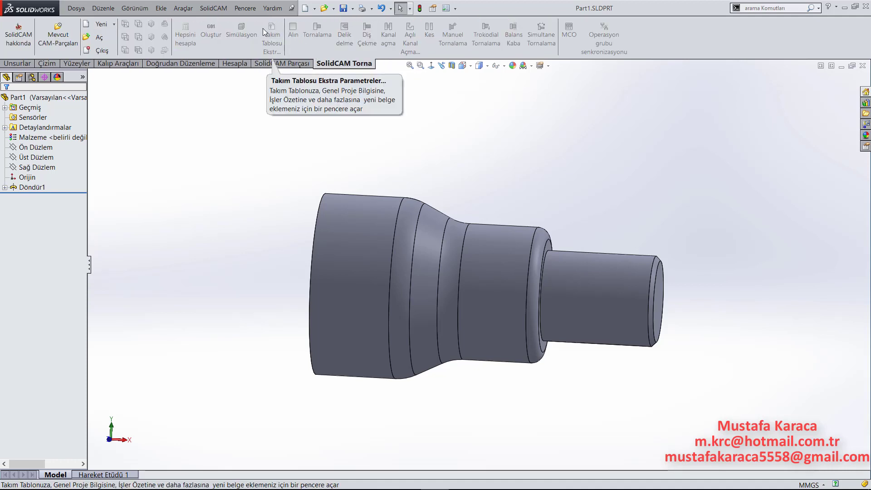
{"action": "left_click", "coordinate": [270, 63]}
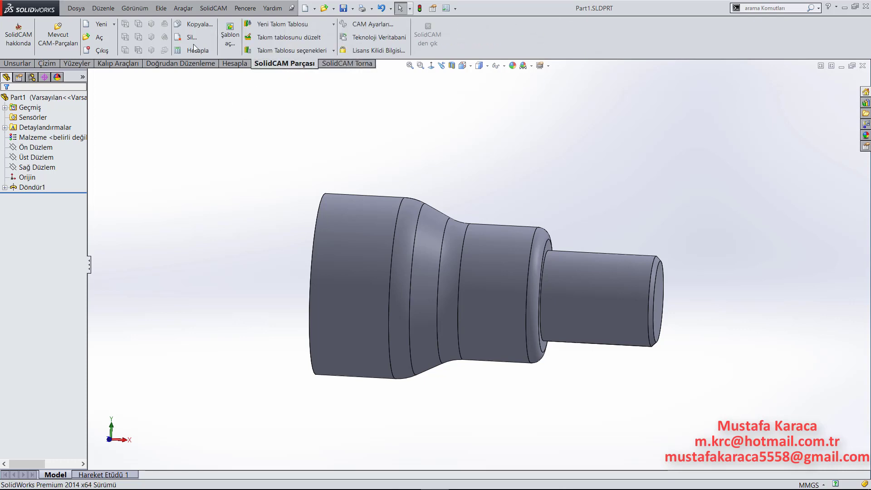
{"action": "left_click", "coordinate": [99, 24]}
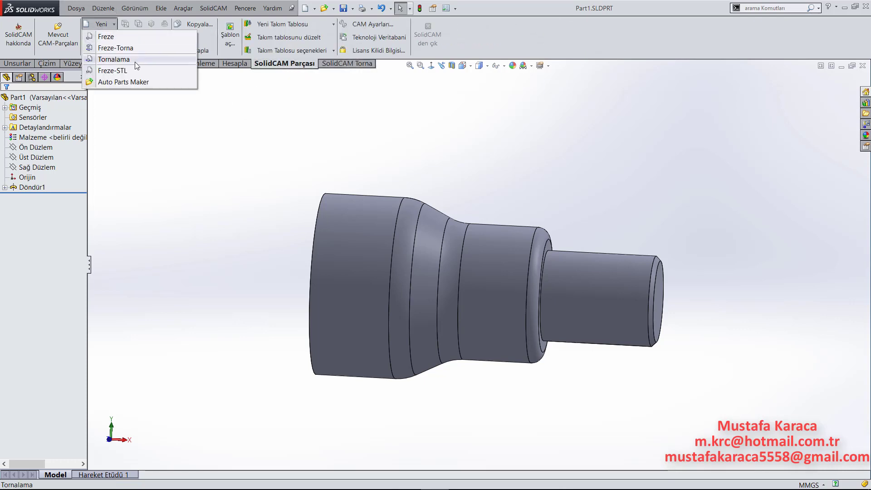
{"action": "left_click", "coordinate": [220, 9]}
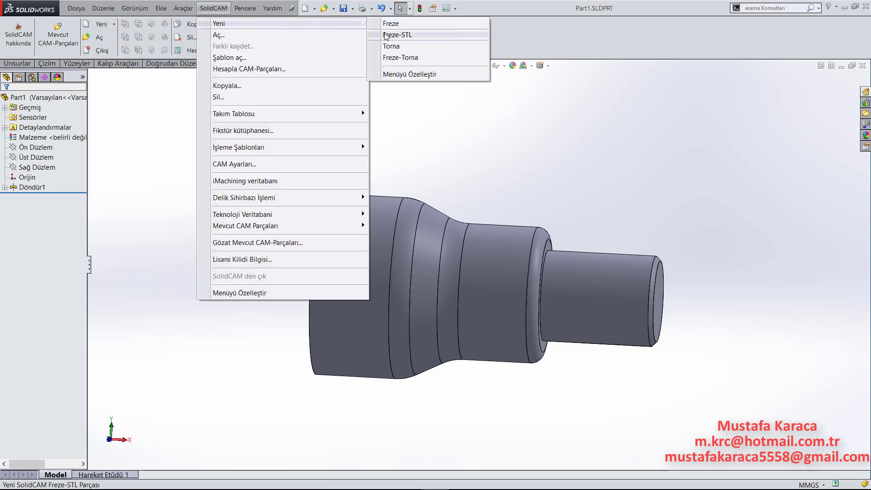
{"action": "mouse_move", "coordinate": [283, 23]}
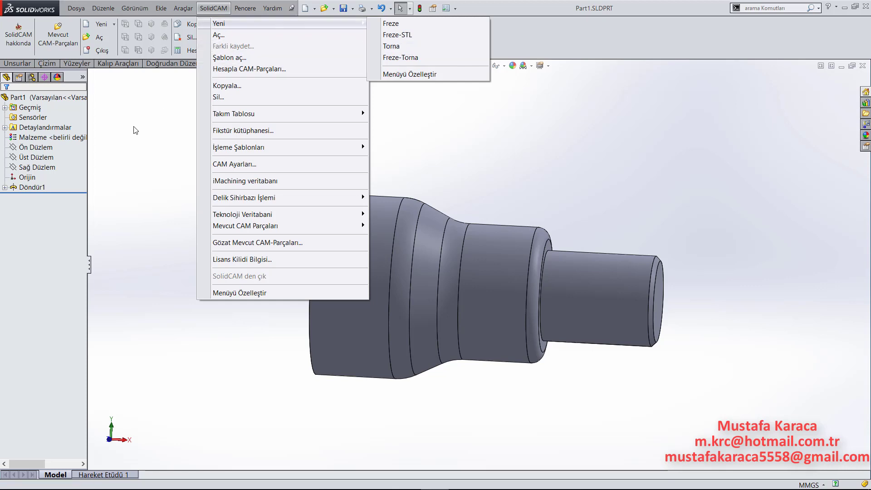
- Choose Tornalama from the Yeni menu to begin a turning CAM part
{"action": "left_click", "coordinate": [410, 51]}
{"action": "left_click", "coordinate": [101, 25]}
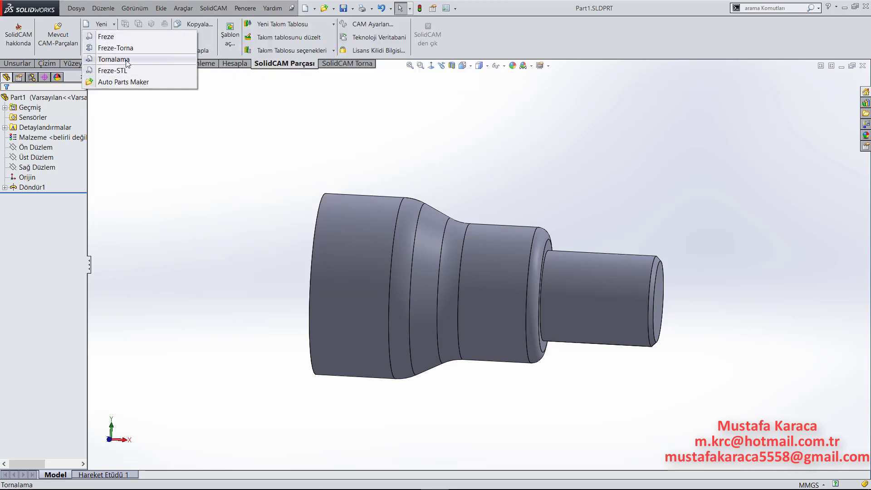
{"action": "left_click", "coordinate": [127, 64]}
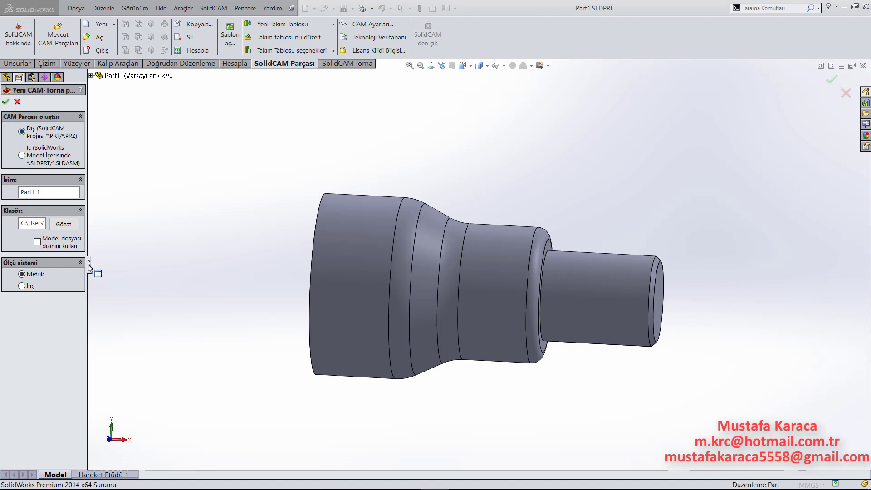
- Create turning part PART1 with 'Model dosyası dizinini kullan' checked
{"action": "left_click_drag", "start_coordinate": [89, 268], "coordinate": [123, 267]}
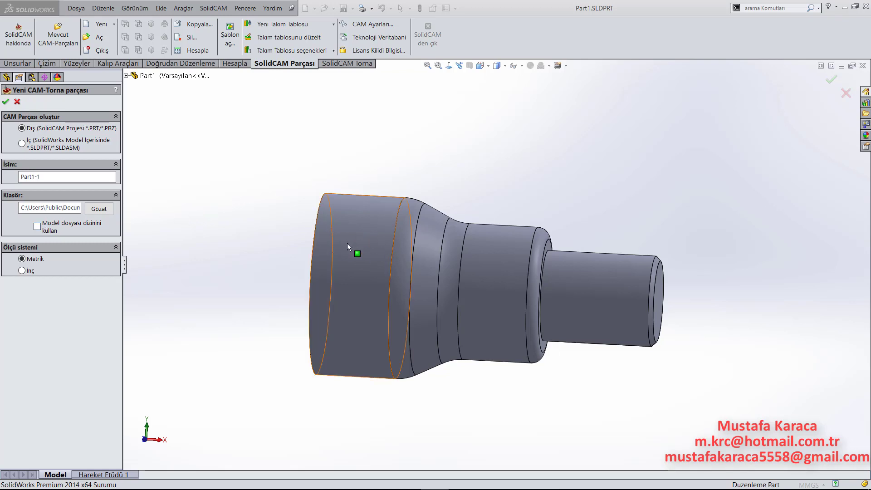
{"action": "middle_click_drag", "start_coordinate": [445, 236], "coordinate": [425, 262]}
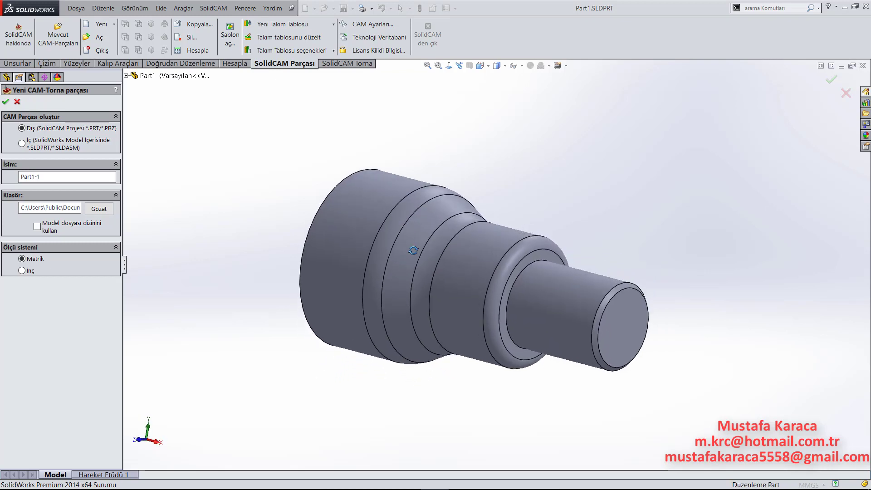
{"action": "left_click", "coordinate": [48, 230]}
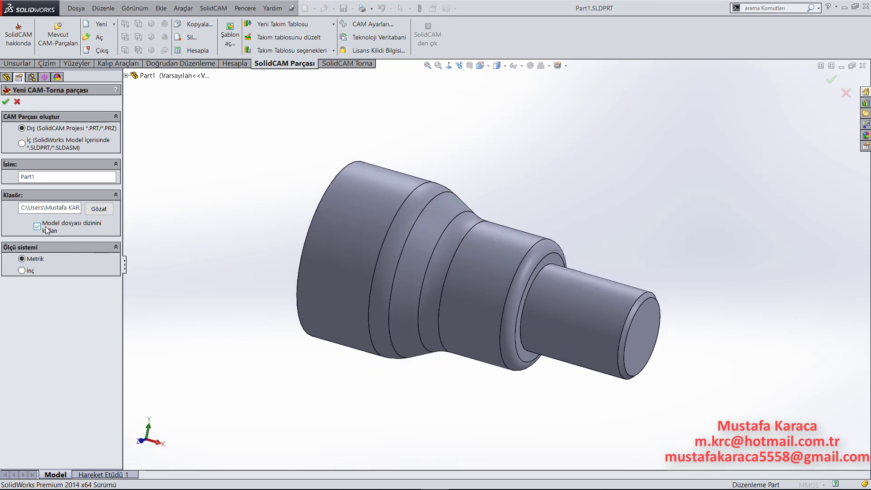
{"action": "left_click", "coordinate": [6, 103]}
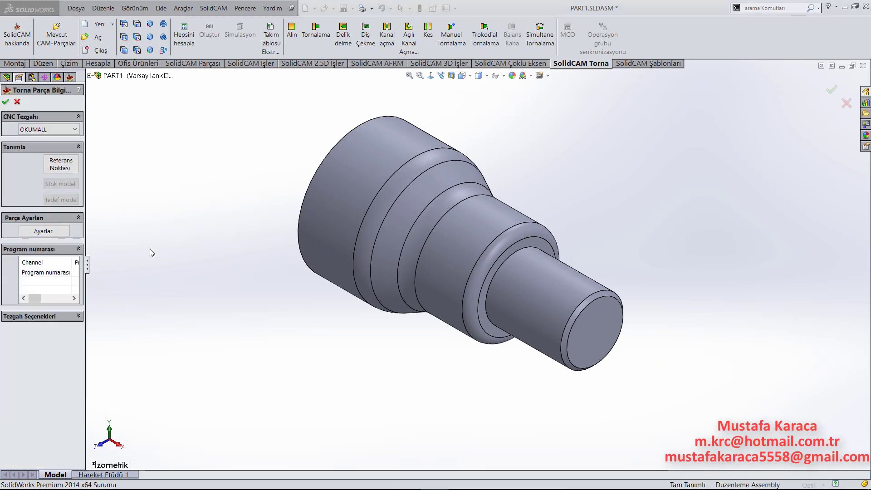
{"action": "left_click_drag", "start_coordinate": [87, 263], "coordinate": [142, 269]}
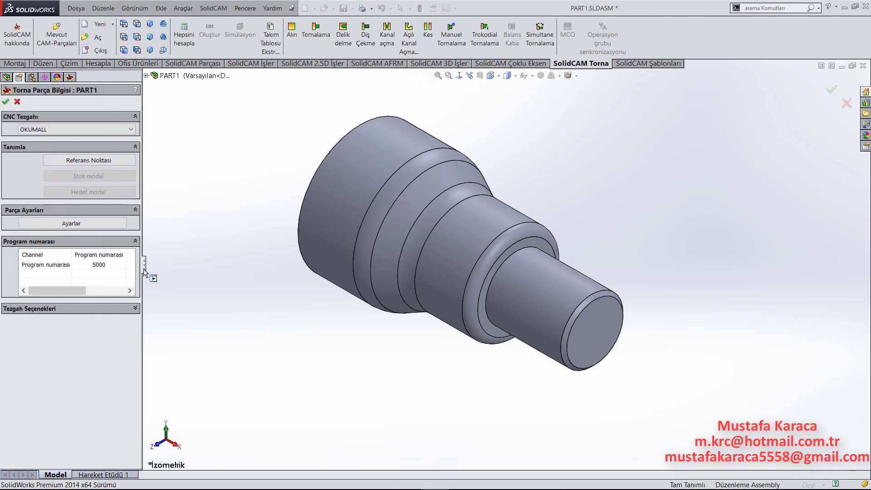
{"action": "left_click", "coordinate": [58, 133]}
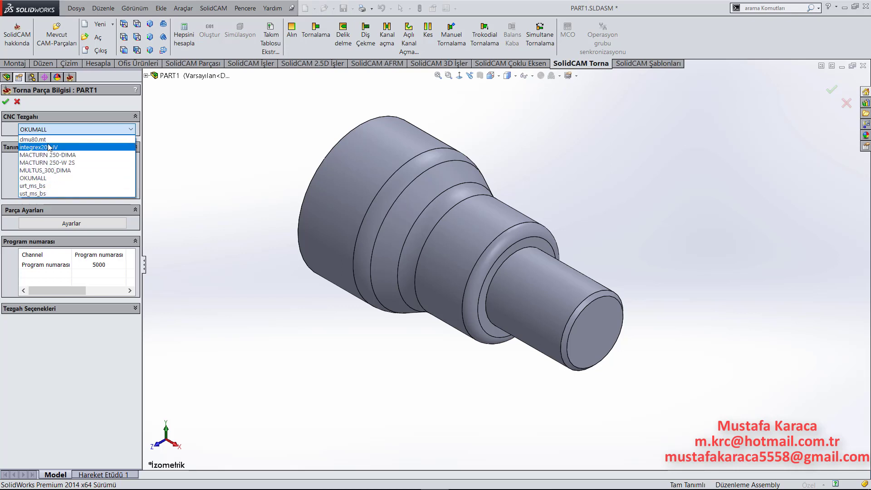
{"action": "left_click", "coordinate": [57, 127]}
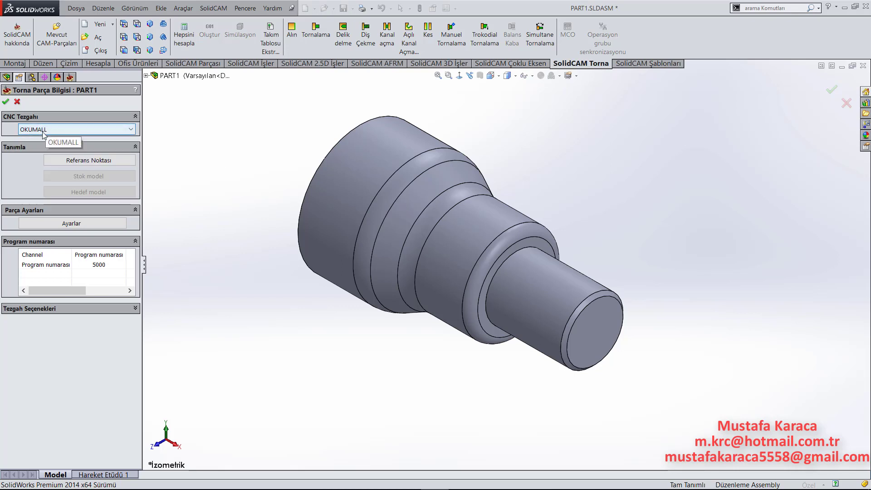
- Set the reference point at the rotation centre, reversed onto the thin end face
{"action": "left_click", "coordinate": [99, 163]}
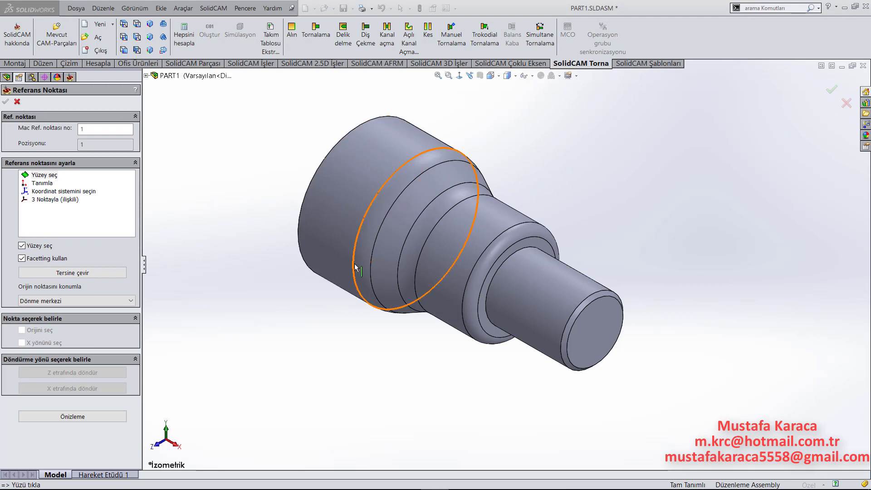
{"action": "mouse_move", "coordinate": [359, 268]}
{"action": "middle_mouse_down"}
{"action": "mouse_move", "coordinate": [370, 231]}
{"action": "mouse_move", "coordinate": [453, 269]}
{"action": "middle_mouse_up"}
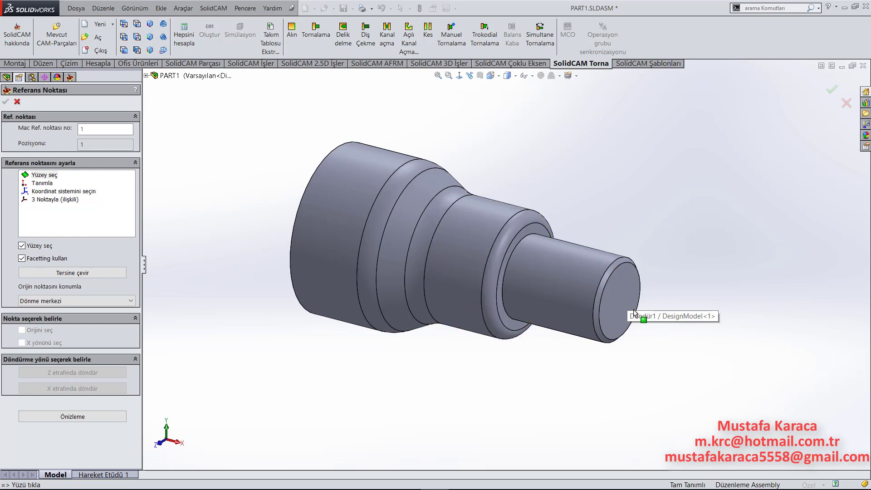
{"action": "left_click", "coordinate": [476, 237]}
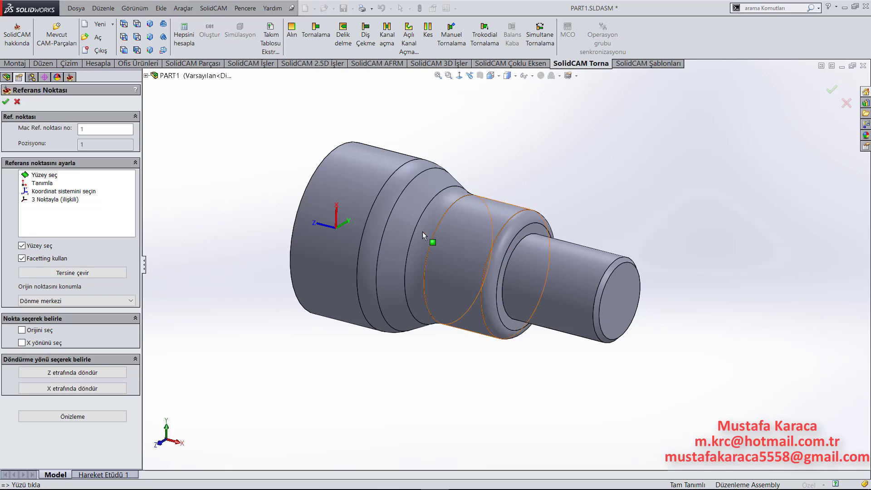
{"action": "left_click", "coordinate": [66, 301]}
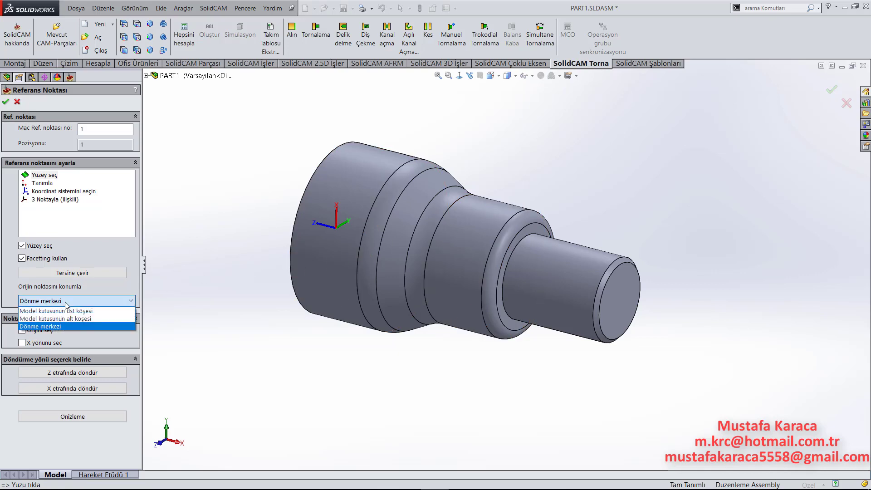
{"action": "left_click", "coordinate": [240, 269]}
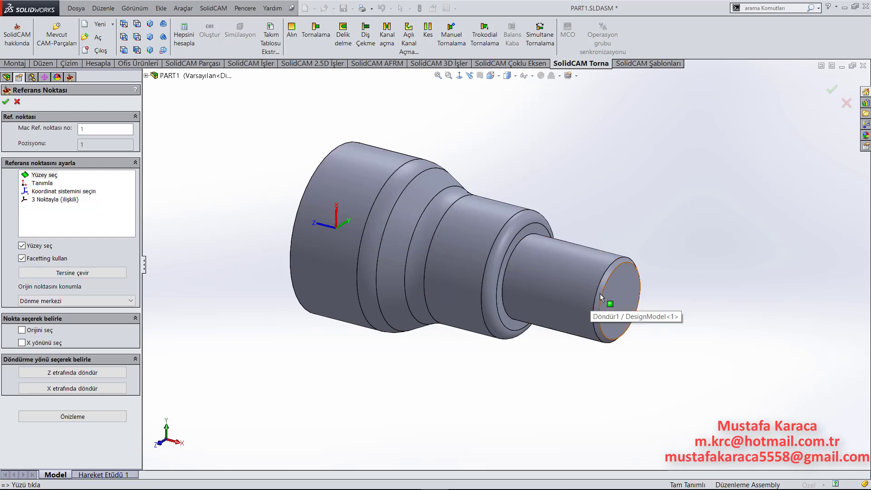
{"action": "left_click", "coordinate": [72, 274]}
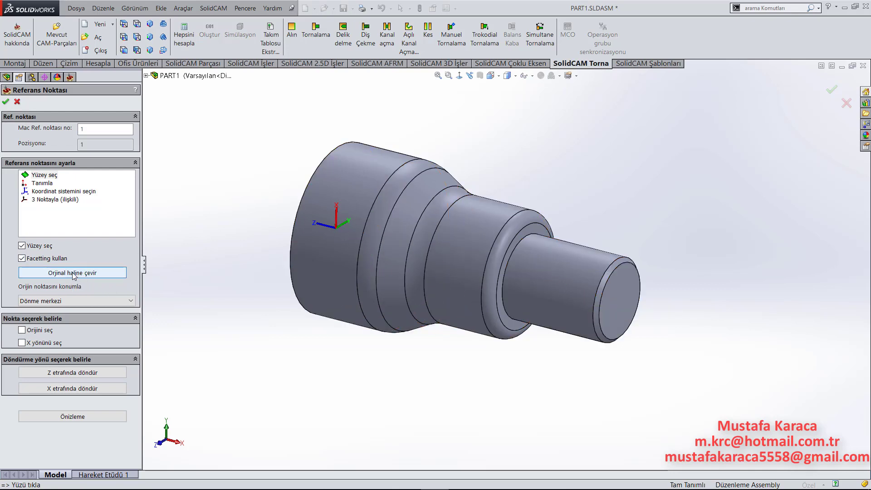
{"action": "left_click", "coordinate": [6, 102]}
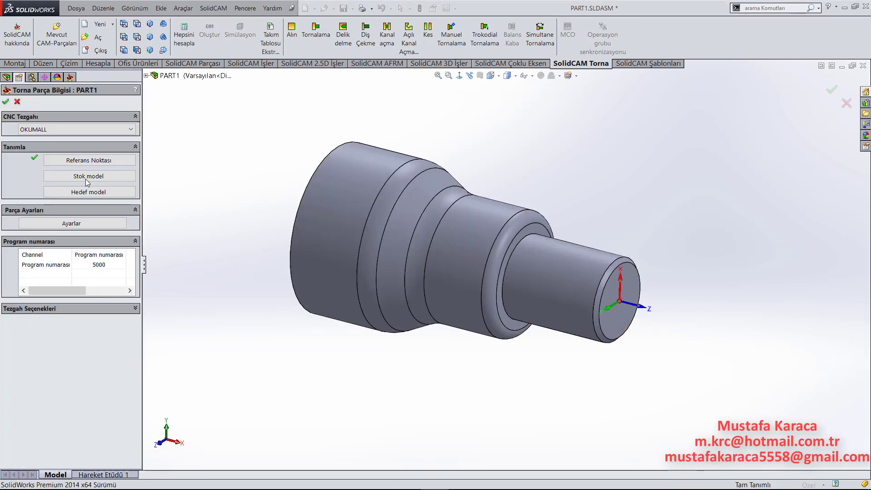
- Start a stock model from the shaft solid and switch to a side view
{"action": "left_click", "coordinate": [87, 177]}
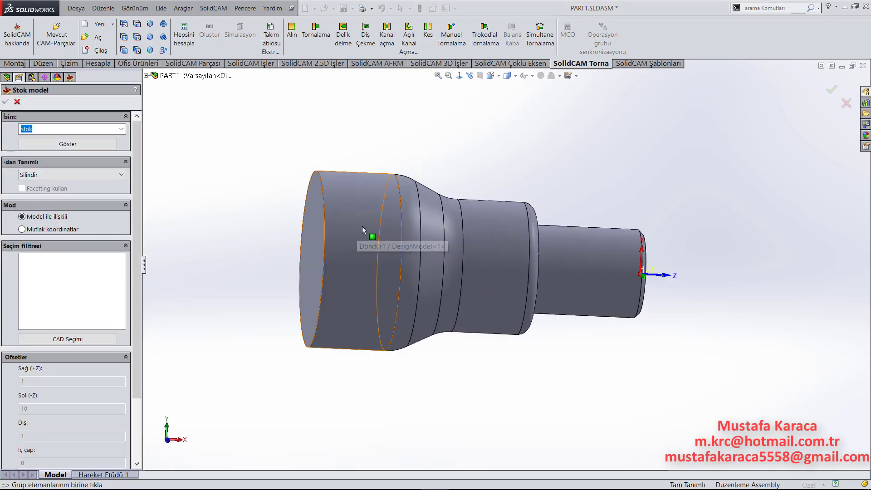
{"action": "left_click", "coordinate": [362, 225]}
{"action": "mouse_move", "coordinate": [386, 244]}
{"action": "middle_mouse_down"}
{"action": "mouse_move", "coordinate": [381, 270]}
{"action": "mouse_move", "coordinate": [400, 272]}
{"action": "middle_mouse_up"}
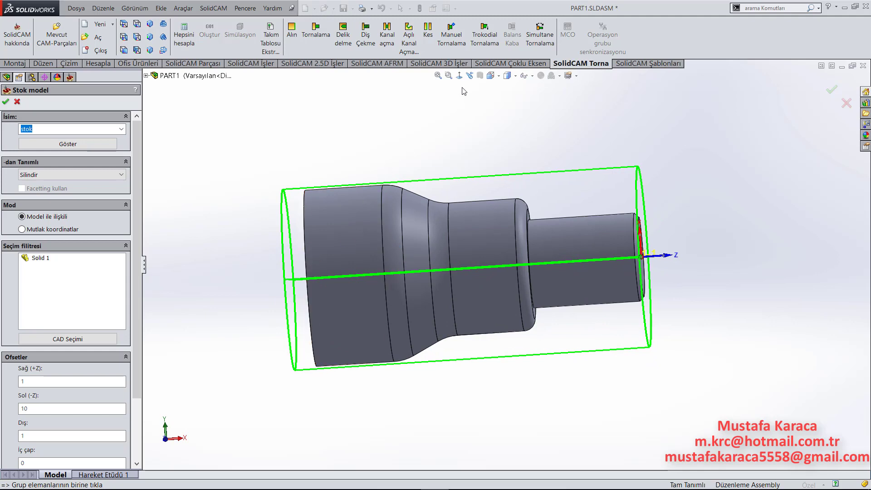
{"action": "left_click", "coordinate": [460, 75]}
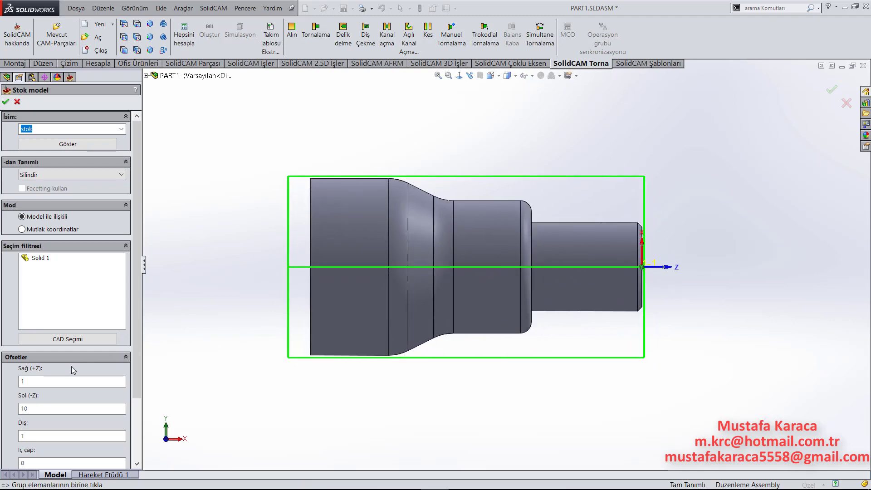
- Give the stock offsets Sağ (+Z) 5, Sol (-Z) 50 and Dış 5, then confirm
{"action": "left_click", "coordinate": [60, 382]}
{"action": "key", "text": "Tab"}
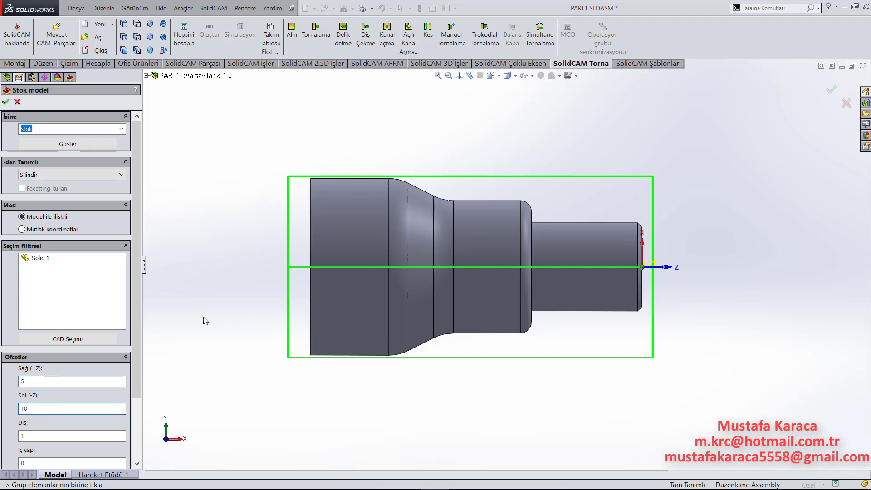
{"action": "left_click", "coordinate": [67, 407]}
{"action": "key", "text": "Tab"}
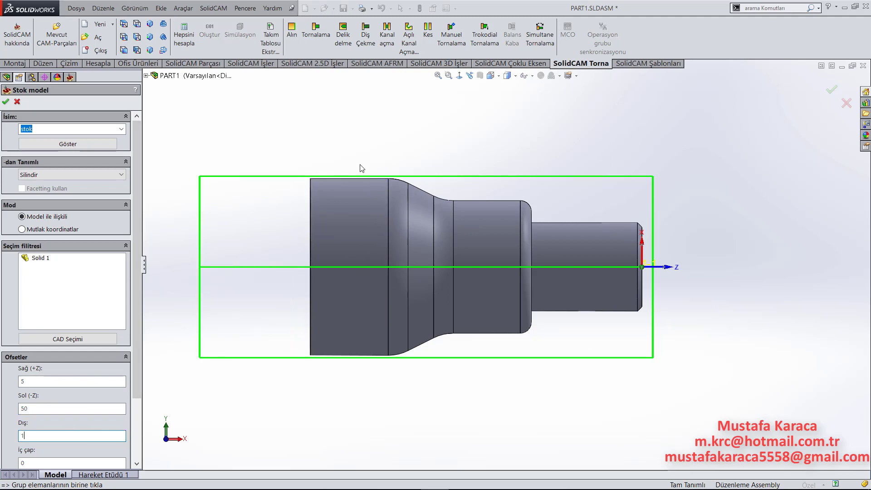
{"action": "left_click", "coordinate": [44, 435]}
{"action": "type", "text": "5"}
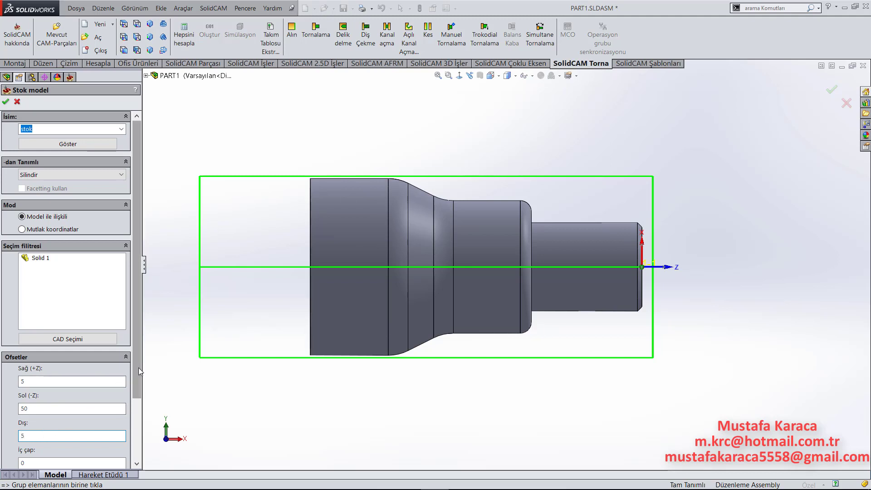
{"action": "left_click_drag", "start_coordinate": [138, 367], "coordinate": [135, 418]}
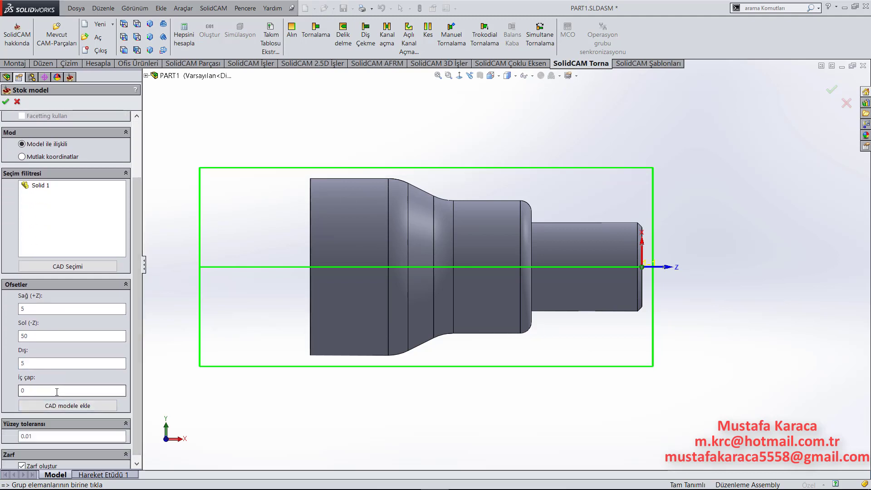
{"action": "mouse_move", "coordinate": [590, 285]}
{"action": "middle_mouse_down"}
{"action": "mouse_move", "coordinate": [552, 322]}
{"action": "mouse_move", "coordinate": [540, 318]}
{"action": "middle_mouse_up"}
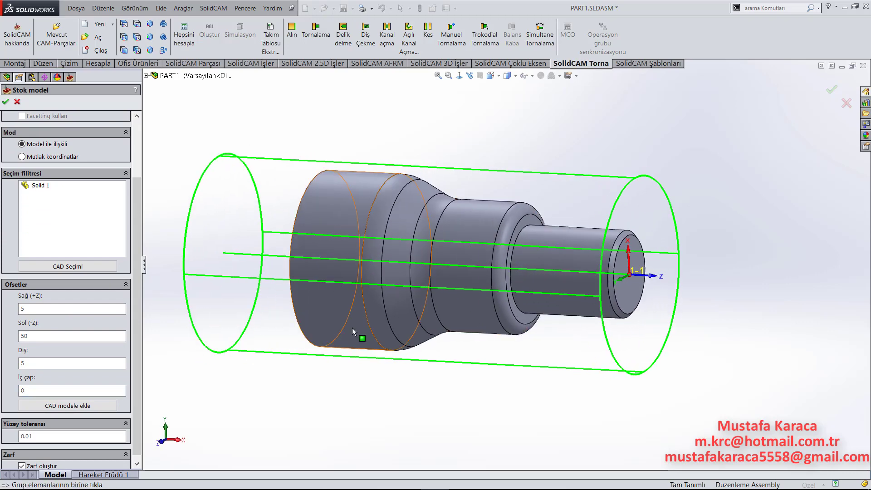
{"action": "scroll", "coordinate": [77, 347], "scroll_direction": "down", "scroll_amount": 1}
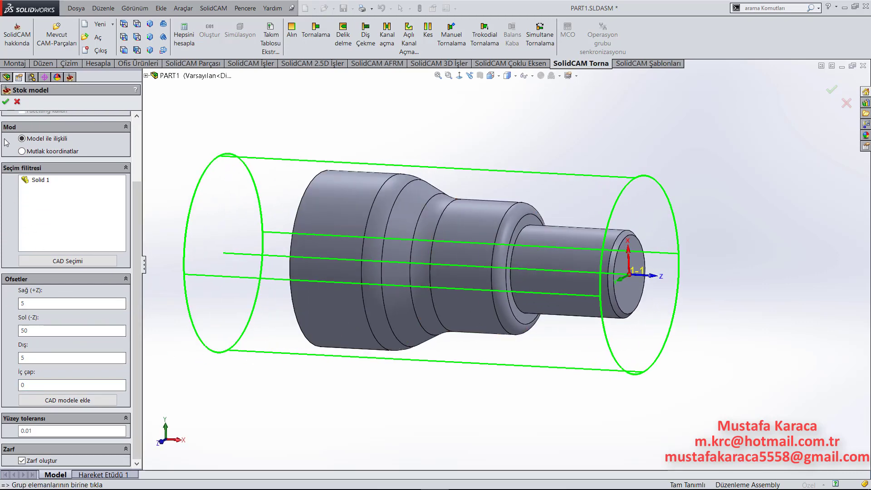
{"action": "left_click", "coordinate": [6, 102]}
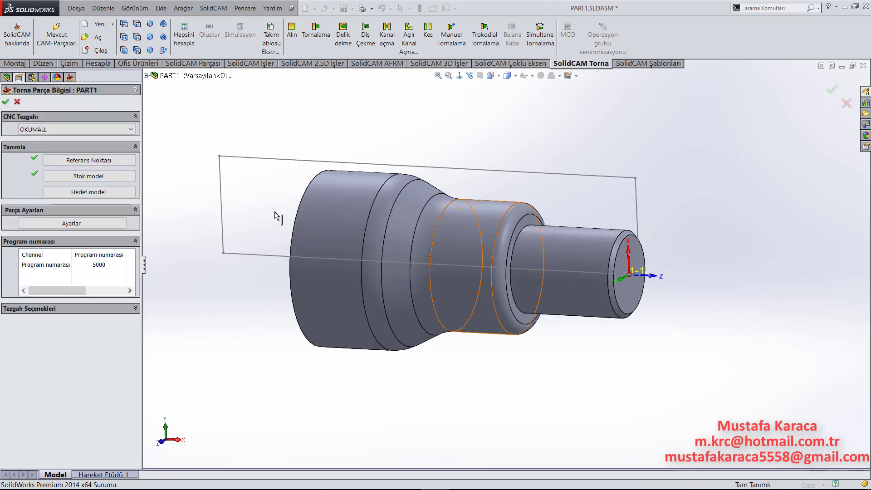
- Set the shaft solid as target model 'hedef', preview it, and confirm the turning part data
{"action": "left_click", "coordinate": [90, 192]}
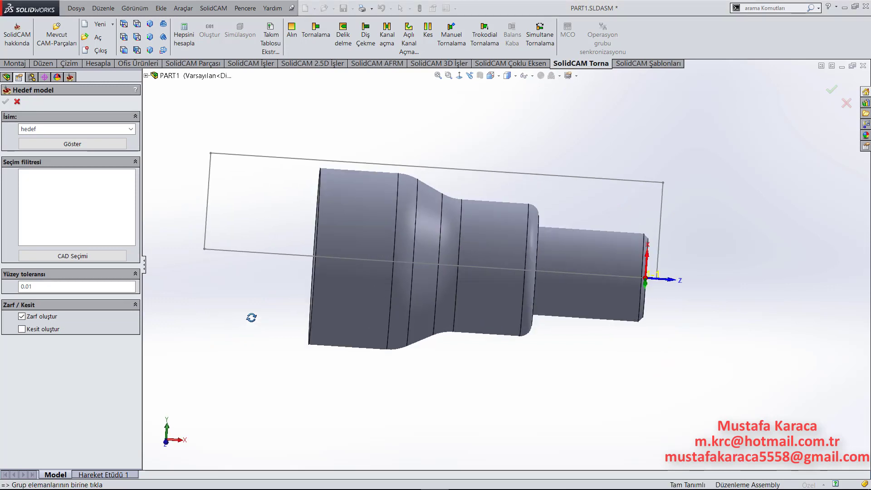
{"action": "middle_click_drag", "start_coordinate": [227, 325], "coordinate": [232, 301]}
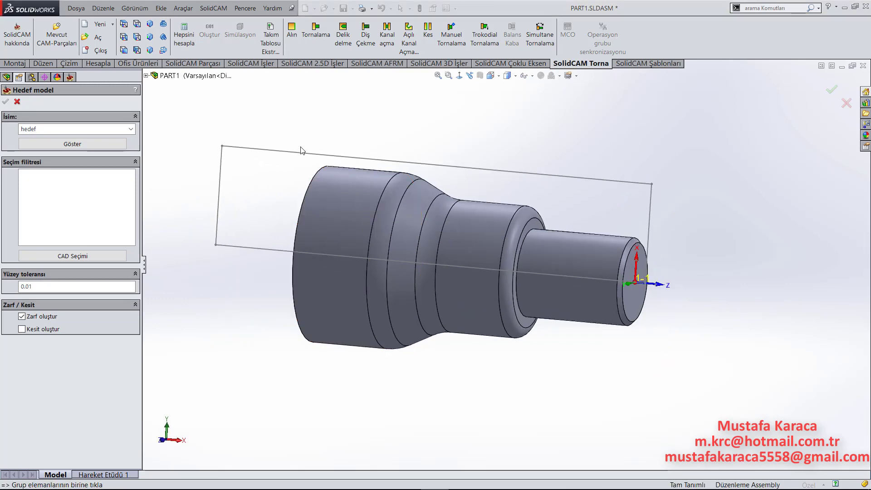
{"action": "left_click", "coordinate": [370, 192]}
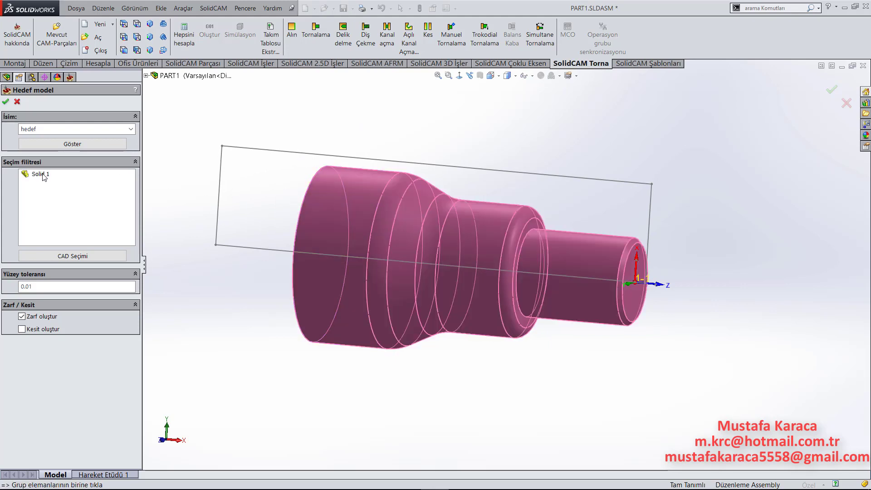
{"action": "left_click", "coordinate": [80, 148]}
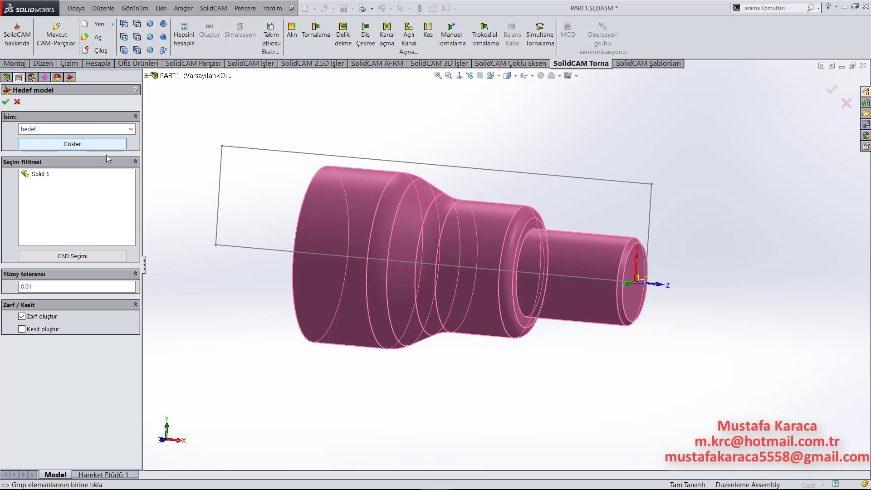
{"action": "left_click_drag", "start_coordinate": [450, 313], "coordinate": [554, 283]}
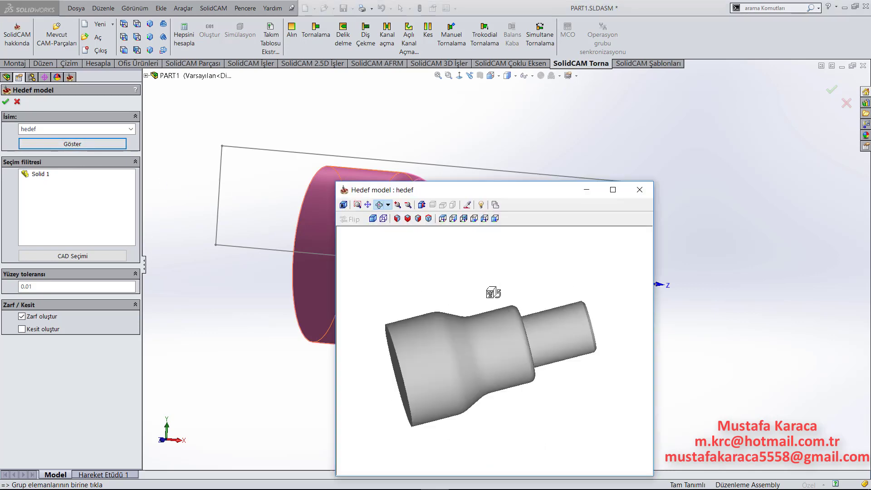
{"action": "left_click", "coordinate": [640, 190]}
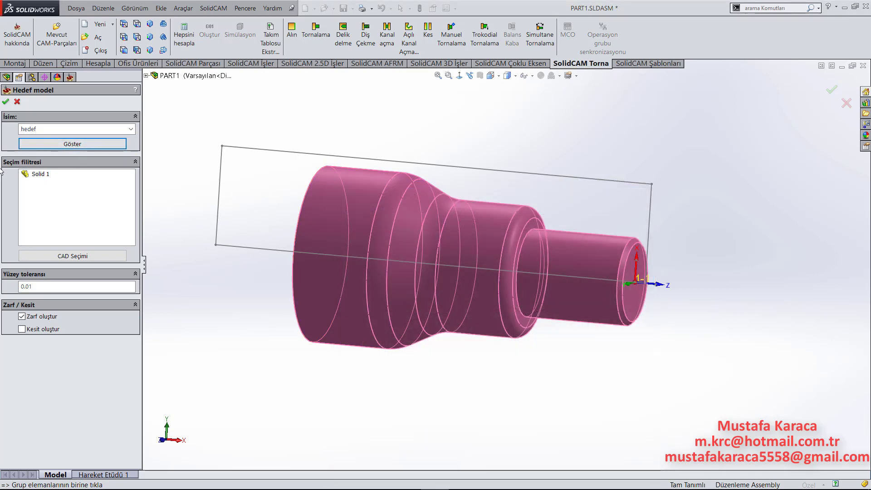
{"action": "left_click", "coordinate": [5, 102]}
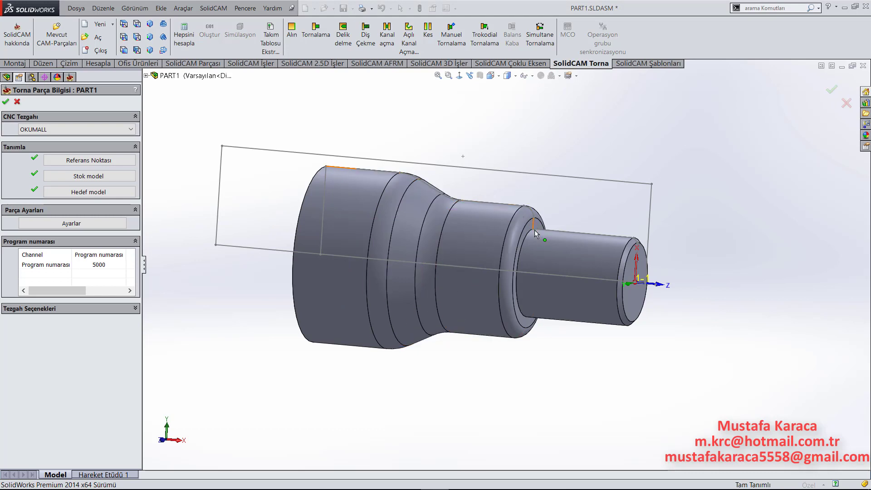
{"action": "left_click", "coordinate": [5, 104]}
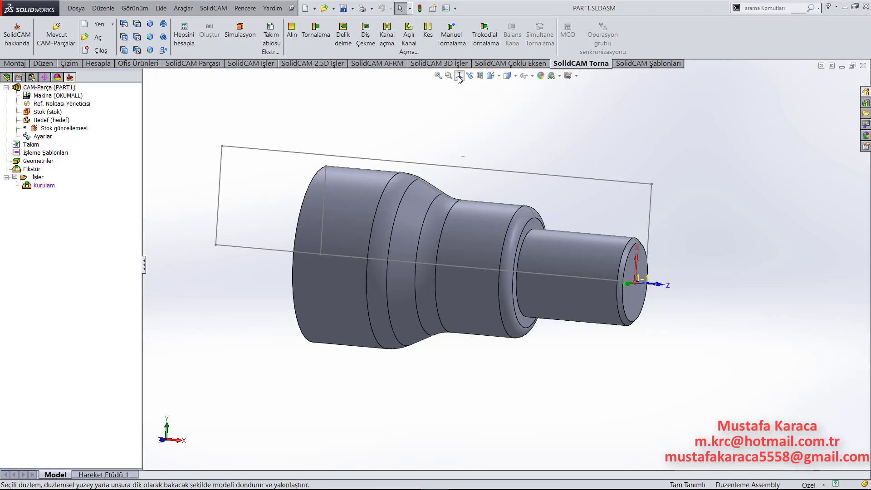
- Hide the sketch rectangle around the shaft in front view and zoom to fit
{"action": "left_click", "coordinate": [459, 75]}
{"action": "left_click", "coordinate": [457, 164]}
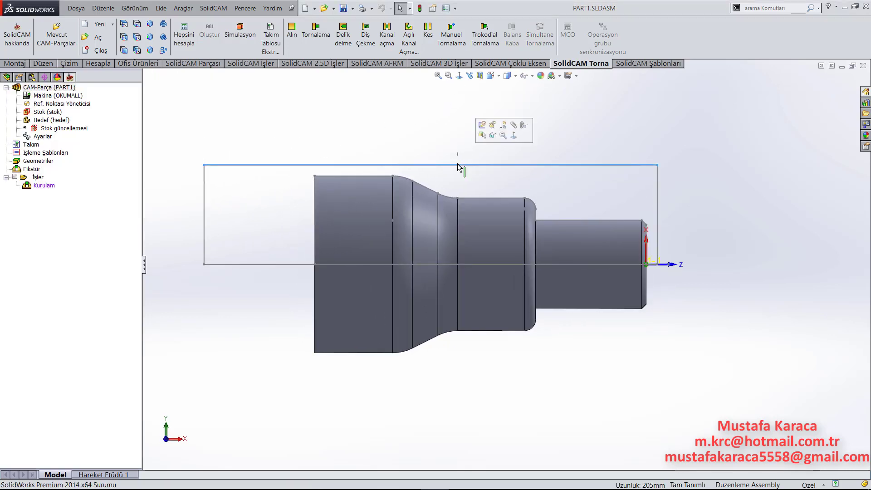
{"action": "left_click", "coordinate": [494, 136]}
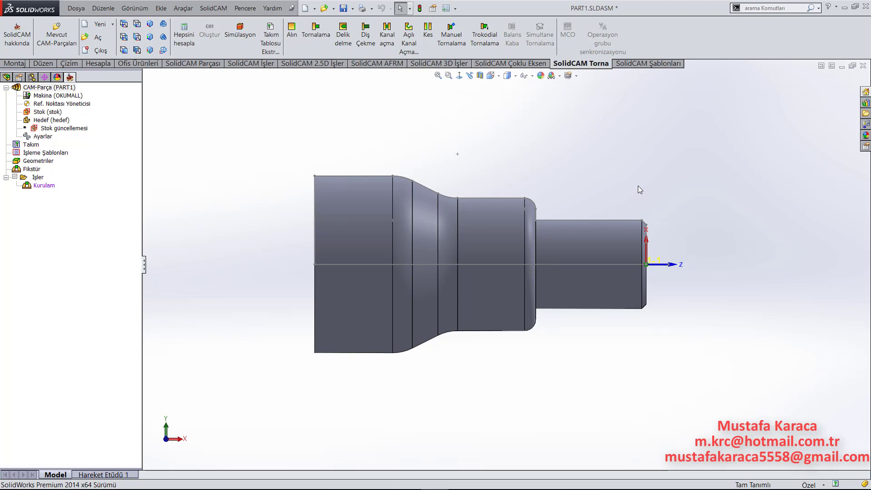
{"action": "key", "text": "f"}
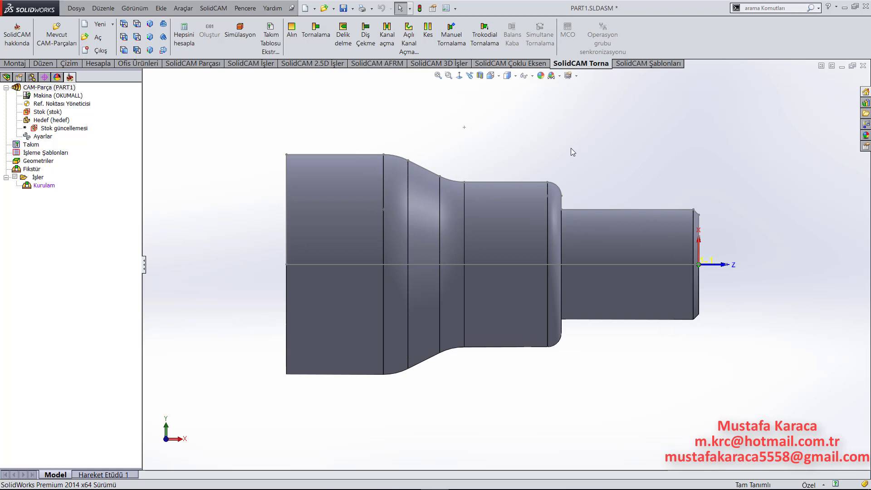
{"action": "scroll", "coordinate": [573, 152], "scroll_direction": "up", "scroll_amount": 1}
{"action": "scroll", "coordinate": [635, 177], "scroll_direction": "down", "scroll_amount": 1}
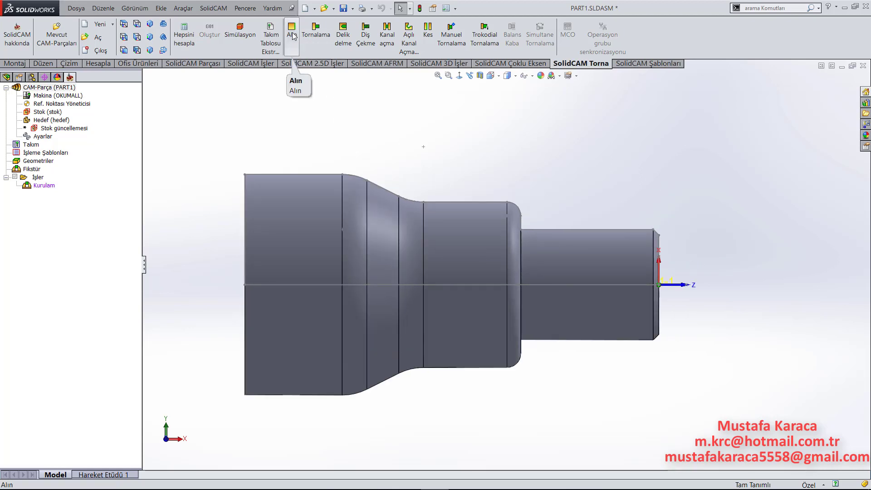
- Hide the SolidCAM İşler, 2.5D İşler, AFRM, 3D İşler, Çoklu Eksen and Şablonları command groups
{"action": "right_click", "coordinate": [249, 65]}
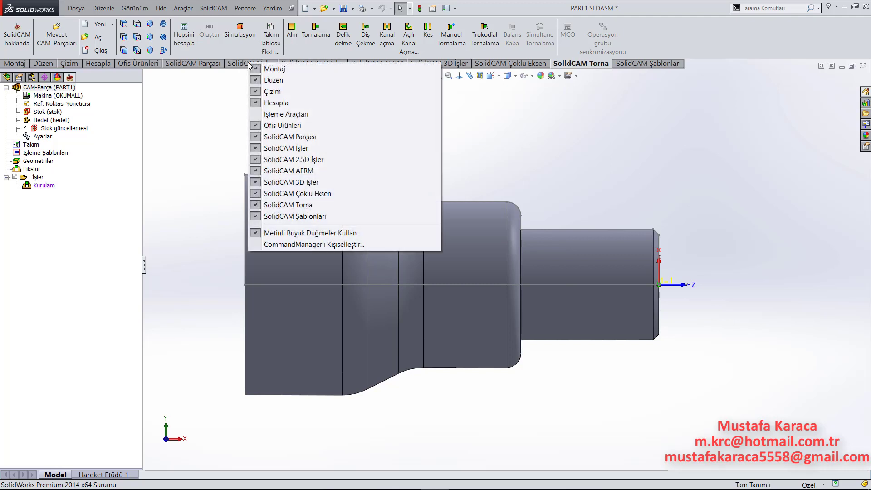
{"action": "left_click", "coordinate": [302, 149]}
{"action": "right_click", "coordinate": [283, 64]}
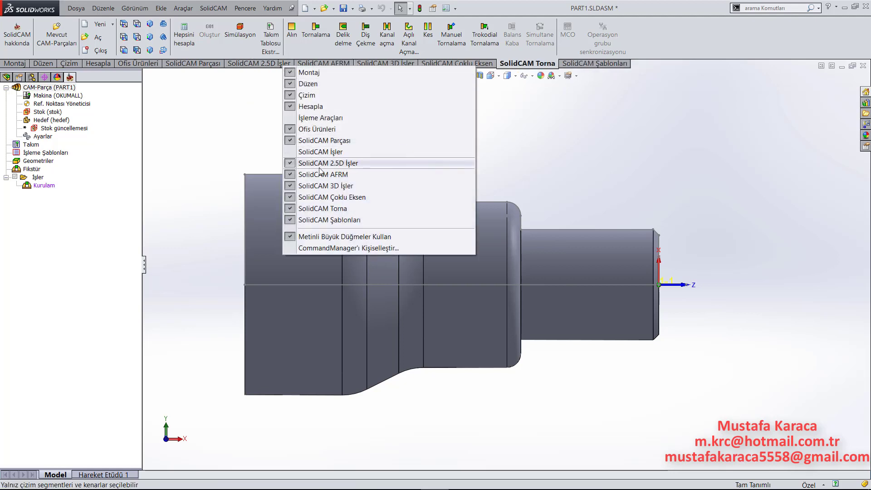
{"action": "left_click", "coordinate": [320, 165]}
{"action": "right_click", "coordinate": [289, 66]}
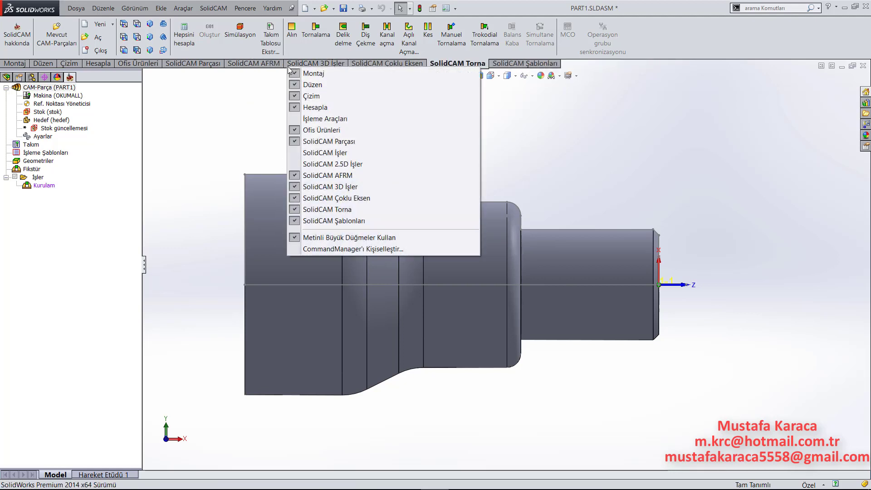
{"action": "left_click", "coordinate": [341, 177]}
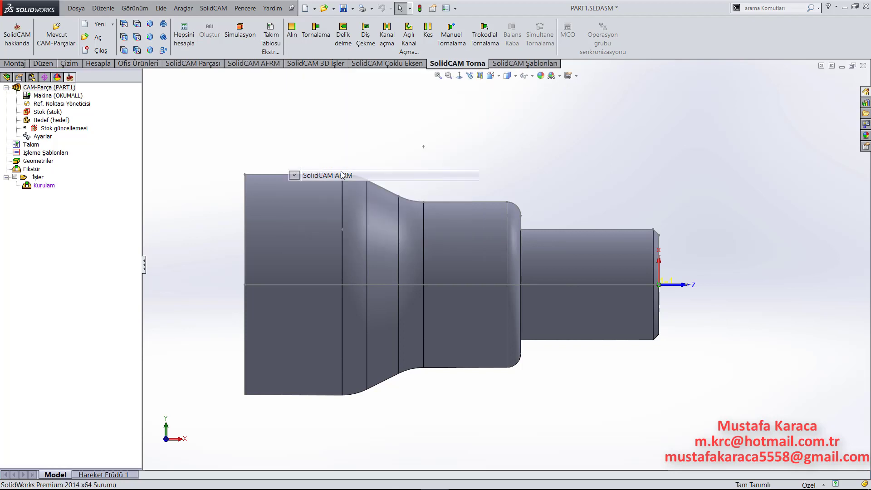
{"action": "right_click", "coordinate": [313, 65]}
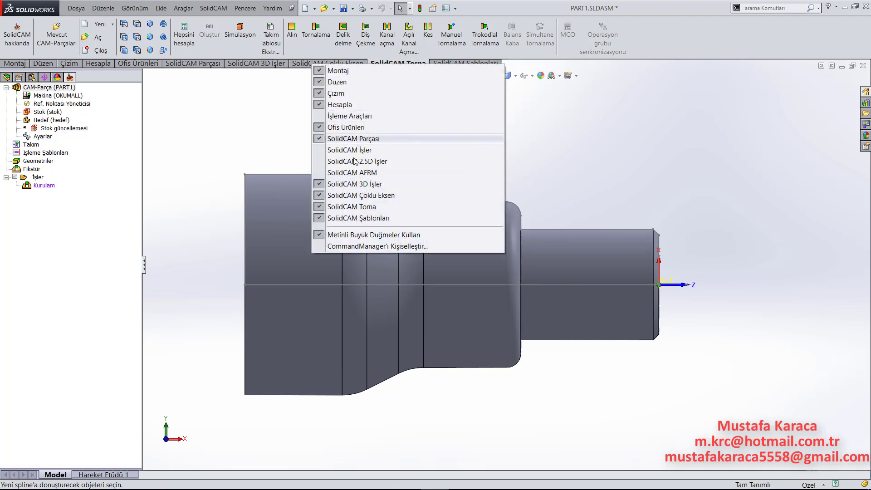
{"action": "left_click", "coordinate": [366, 185]}
{"action": "right_click", "coordinate": [325, 67]}
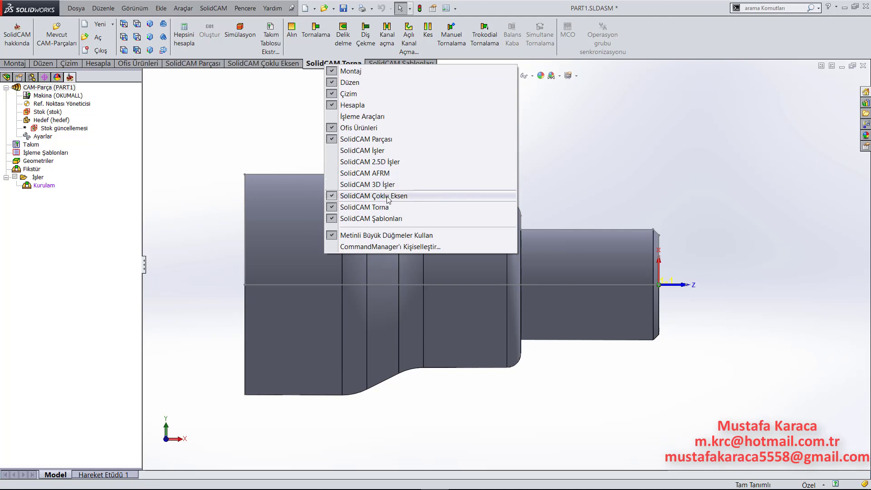
{"action": "left_click", "coordinate": [388, 196]}
{"action": "right_click", "coordinate": [342, 65]}
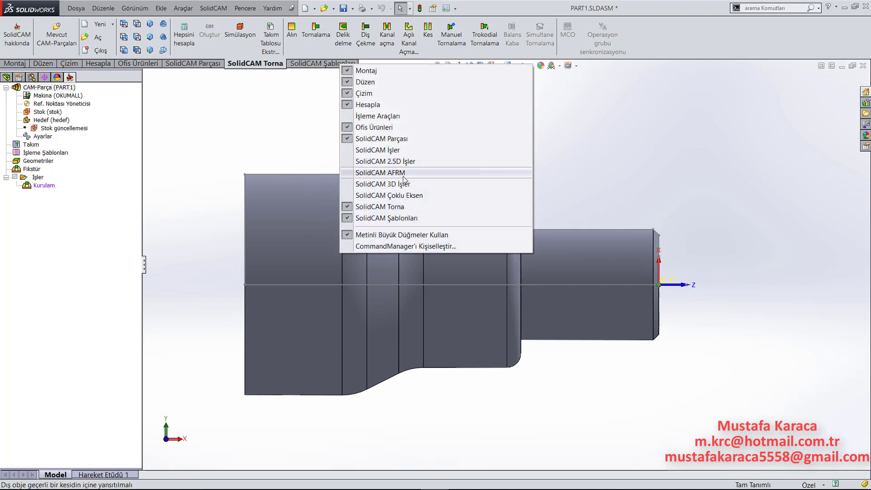
{"action": "left_click", "coordinate": [390, 218]}
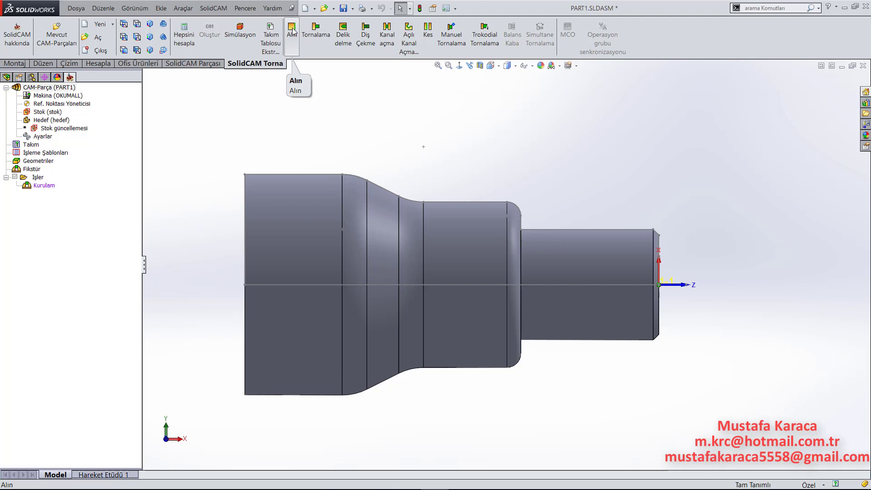
- Add a facing (Alın) turning operation from the İşler folder's context menu
{"action": "left_click", "coordinate": [37, 180]}
{"action": "right_click", "coordinate": [38, 181]}
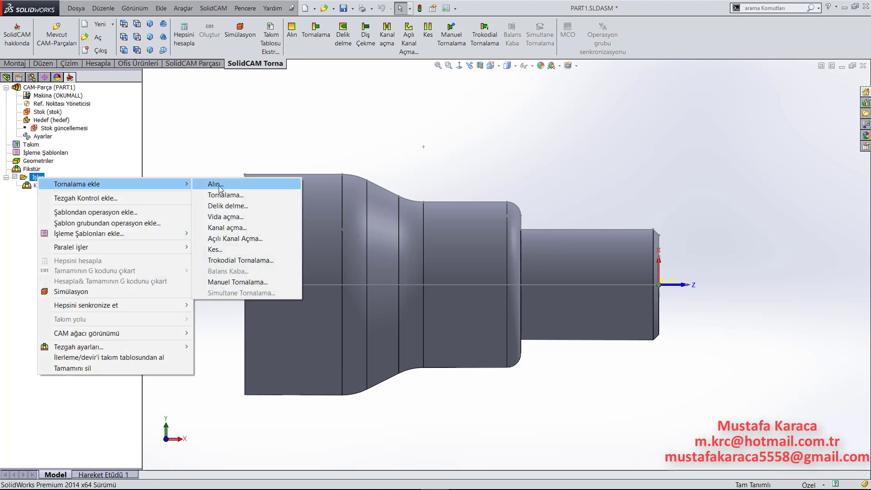
{"action": "left_click", "coordinate": [219, 187]}
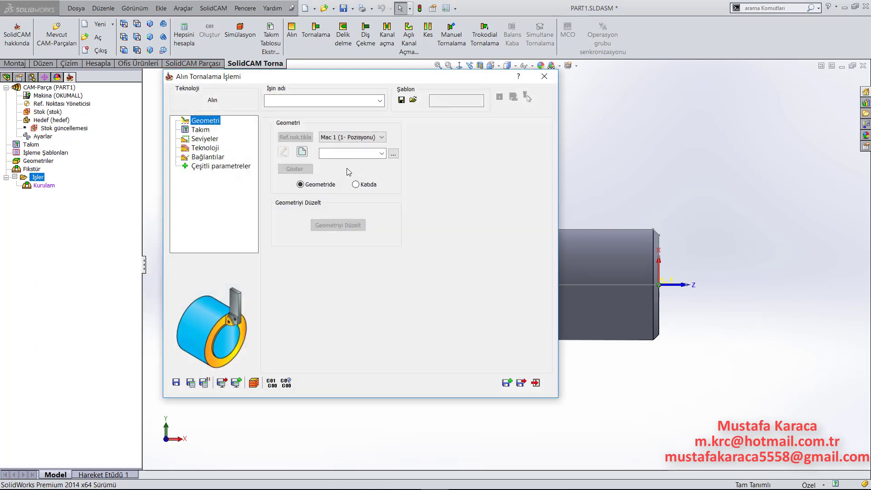
- Define new geometry 'kontur' by chaining the shaft's right end-face edge and confirm it
{"action": "left_click", "coordinate": [302, 152]}
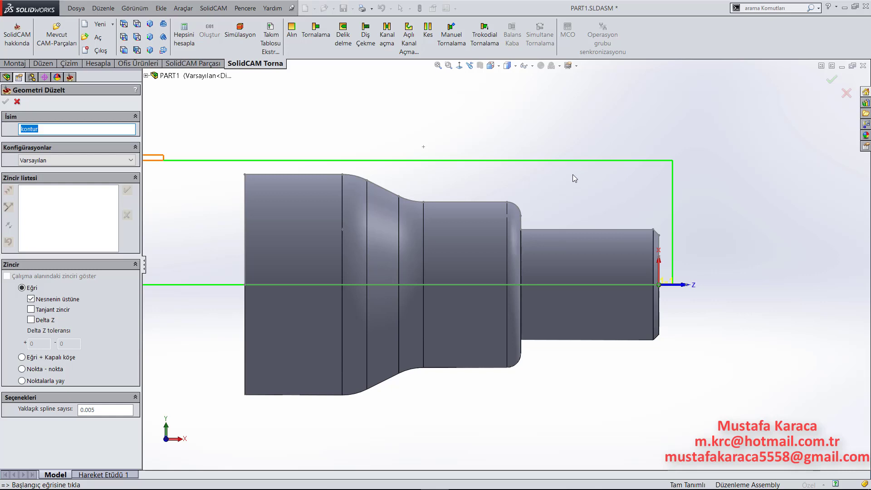
{"action": "scroll", "coordinate": [666, 236], "scroll_direction": "down", "scroll_amount": 2}
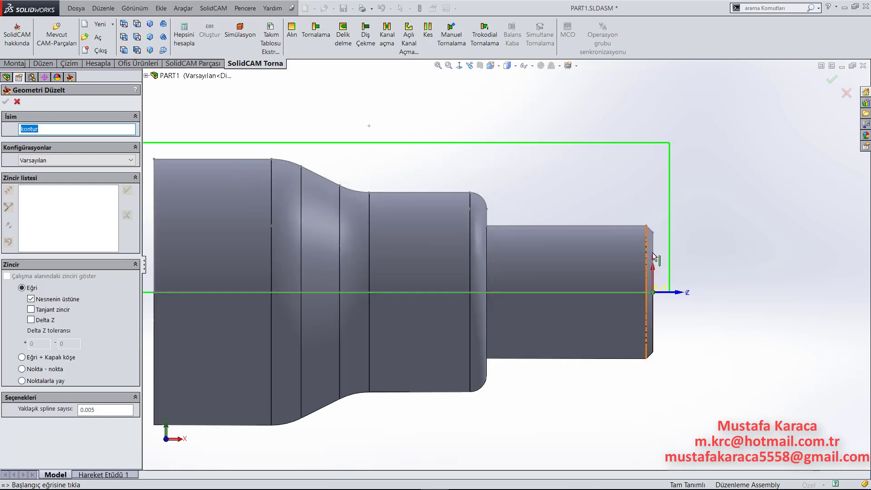
{"action": "scroll", "coordinate": [654, 235], "scroll_direction": "down", "scroll_amount": 1}
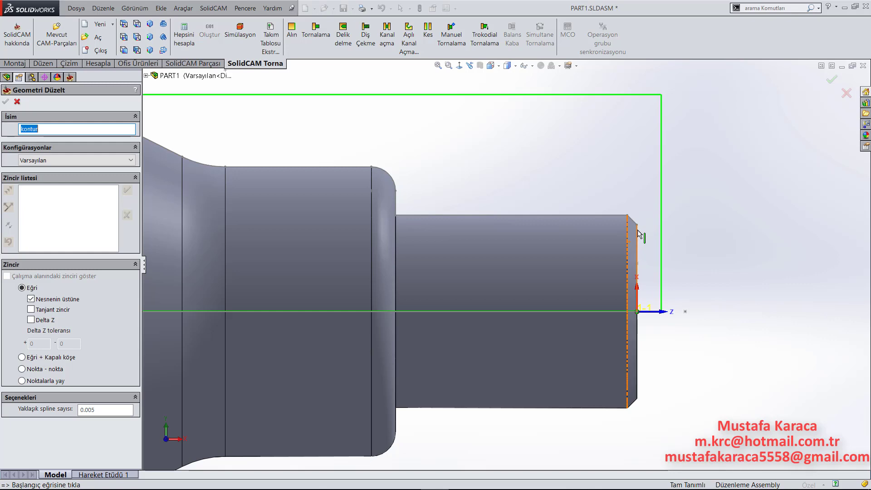
{"action": "left_click", "coordinate": [638, 230]}
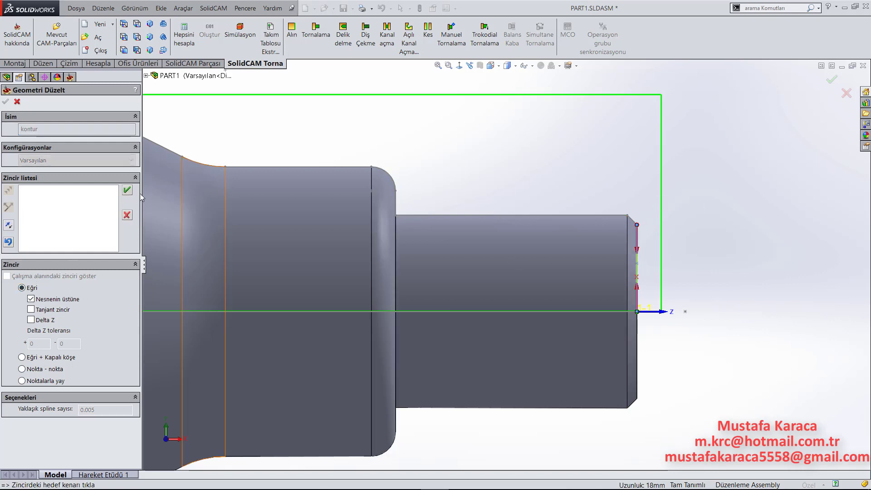
{"action": "scroll", "coordinate": [650, 277], "scroll_direction": "down", "scroll_amount": 1}
{"action": "scroll", "coordinate": [650, 277], "scroll_direction": "down", "scroll_amount": 4}
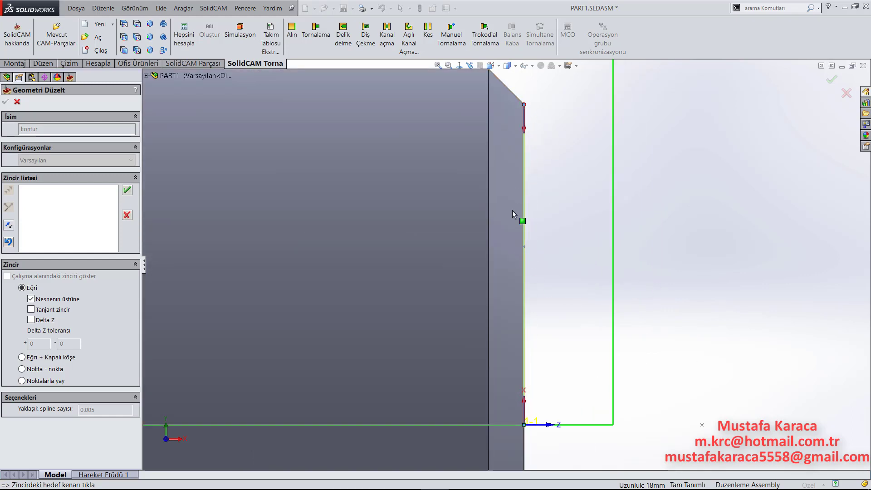
{"action": "scroll", "coordinate": [485, 247], "scroll_direction": "up", "scroll_amount": 3}
{"action": "scroll", "coordinate": [480, 250], "scroll_direction": "up", "scroll_amount": 3}
{"action": "scroll", "coordinate": [409, 263], "scroll_direction": "up", "scroll_amount": 2}
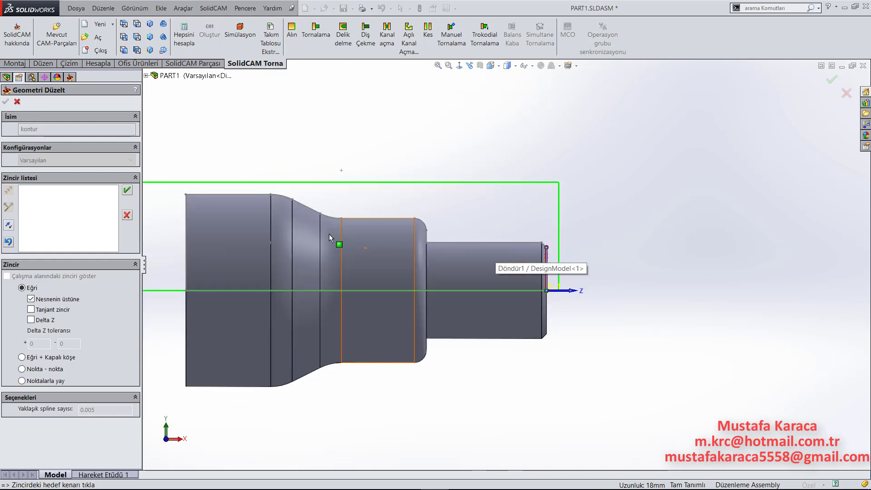
{"action": "left_click", "coordinate": [124, 191]}
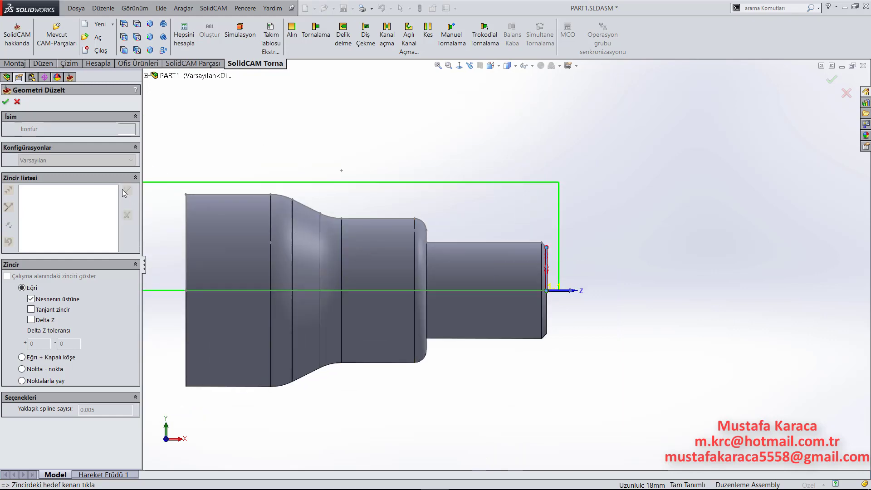
{"action": "left_click", "coordinate": [6, 102]}
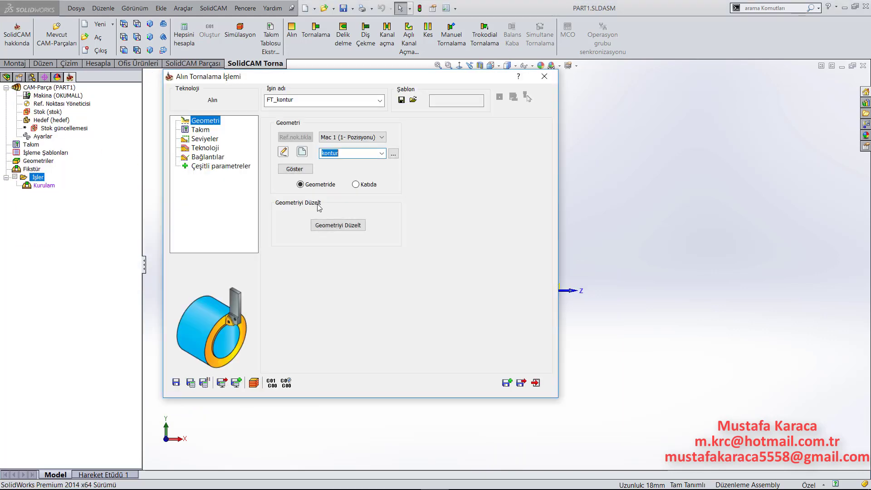
- Open Geometriyi Düzelt for the kontur chain and reach its start and end extension distances
{"action": "left_click", "coordinate": [351, 230]}
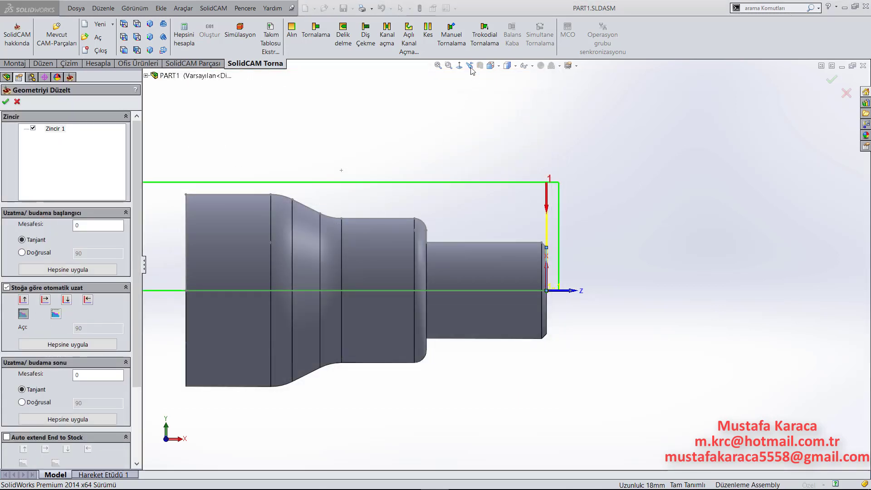
{"action": "middle_click_drag", "start_coordinate": [450, 126], "coordinate": [600, 87], "text": "ctrl"}
{"action": "scroll", "coordinate": [684, 154], "scroll_direction": "up", "scroll_amount": 1}
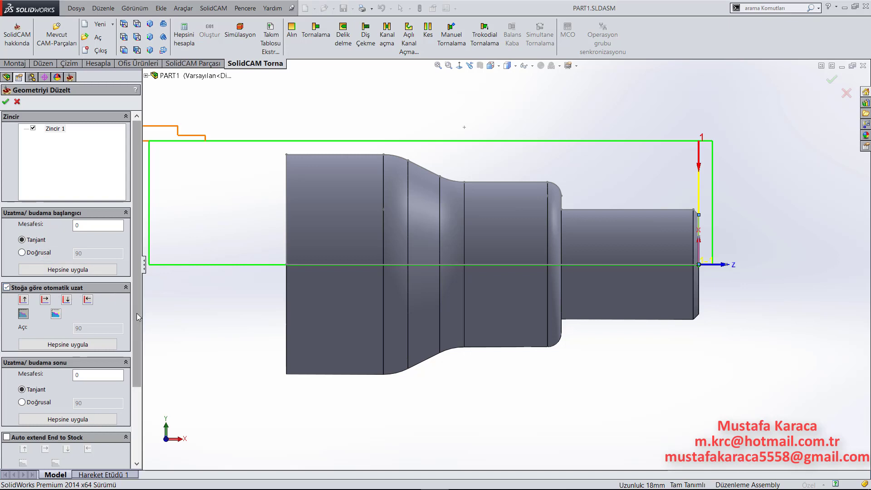
{"action": "mouse_move", "coordinate": [137, 314]}
{"action": "left_mouse_down"}
{"action": "mouse_move", "coordinate": [140, 411]}
{"action": "mouse_move", "coordinate": [142, 297]}
{"action": "left_mouse_up"}
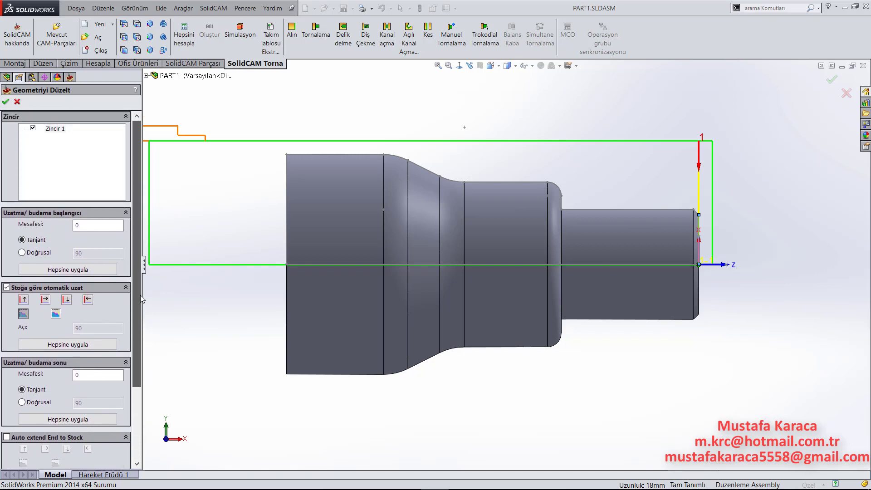
{"action": "left_click", "coordinate": [100, 374]}
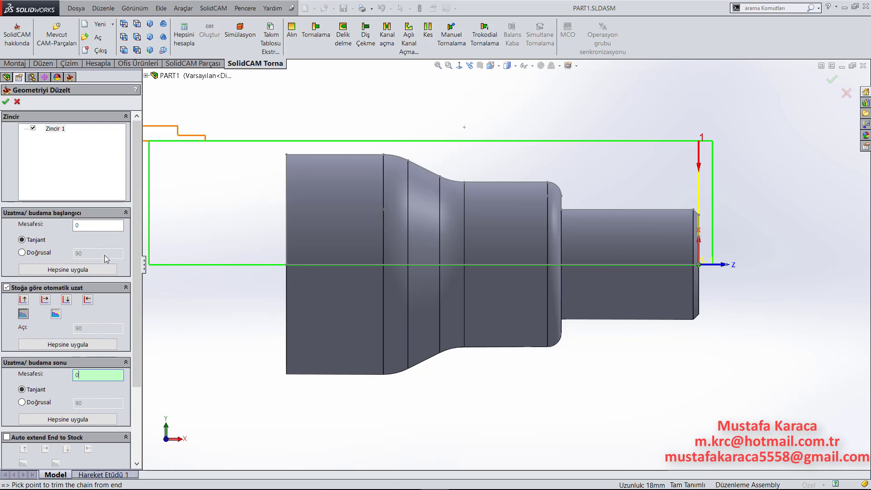
{"action": "left_click", "coordinate": [97, 226]}
{"action": "type", "text": "5"}
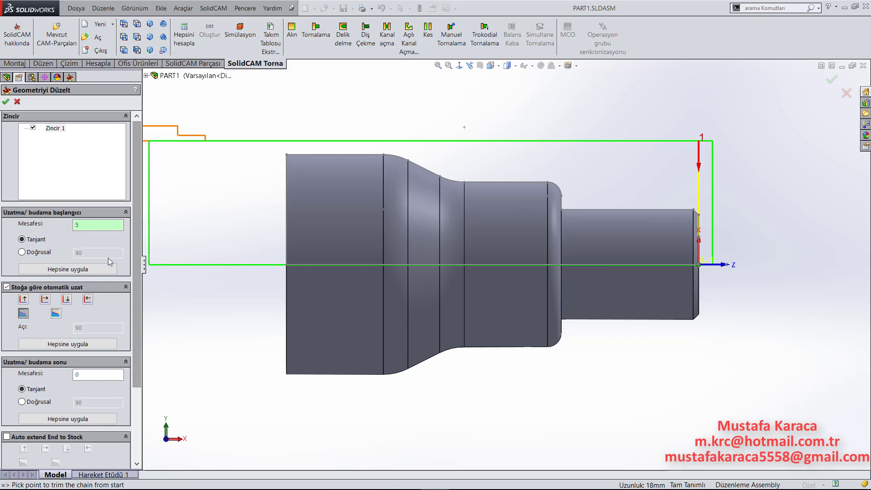
- Turn off automatic extension to stock and set the chain's start extension distance to 35
{"action": "left_click", "coordinate": [7, 287]}
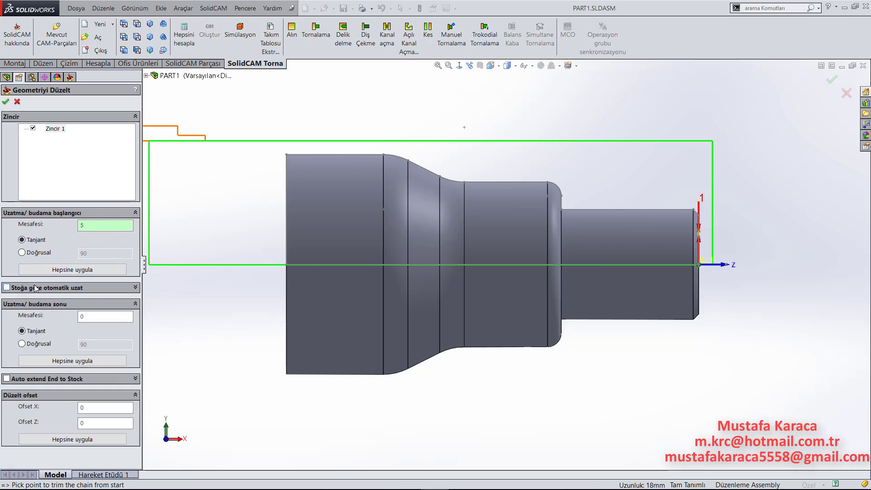
{"action": "double_click", "coordinate": [94, 224]}
{"action": "type", "text": "5"}
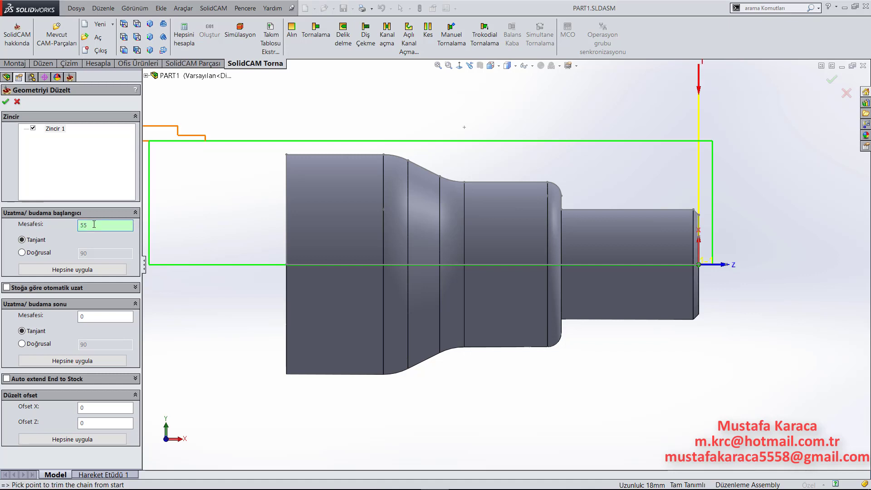
{"action": "key", "text": "BackSpace"}
{"action": "type", "text": "0"}
{"action": "key", "text": "BackSpace"}
{"action": "type", "text": "40"}
{"action": "key", "text": "BackSpace"}
{"action": "key", "text": "BackSpace"}
{"action": "type", "text": "0"}
{"action": "type", "text": "5"}
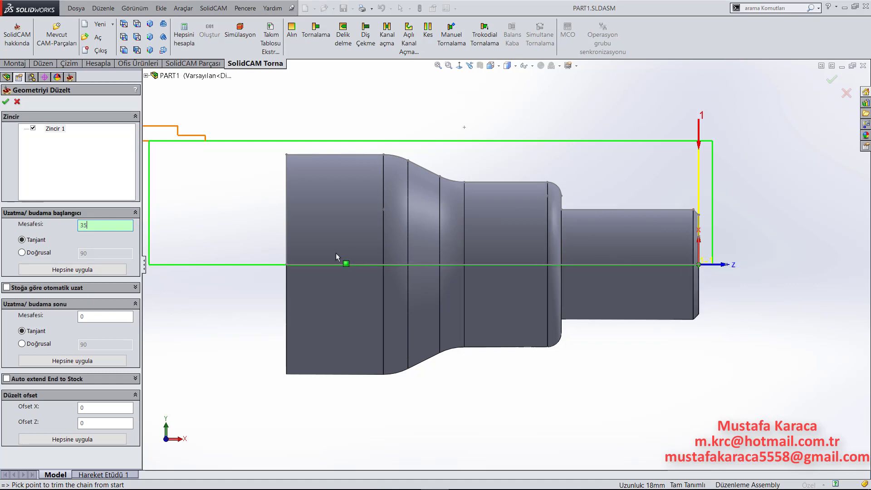
- Set the chain's end extension distance to 2, keeping the extension tangent
{"action": "left_click", "coordinate": [95, 318]}
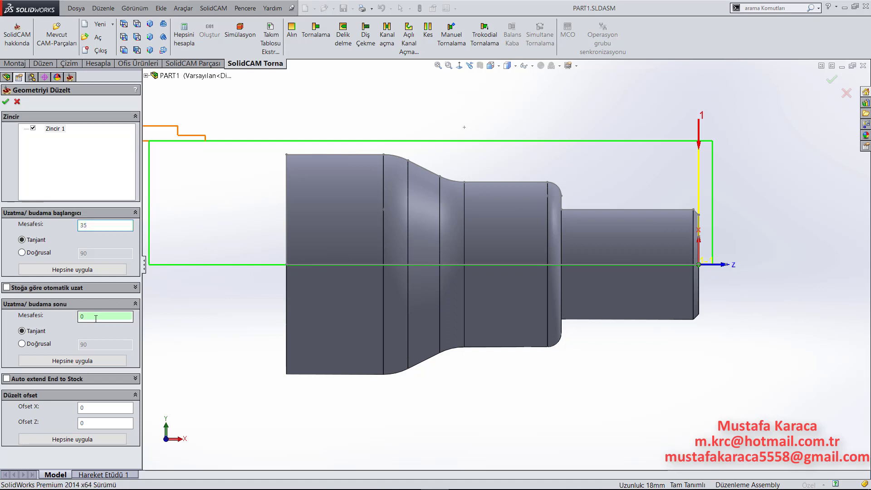
{"action": "type", "text": "2"}
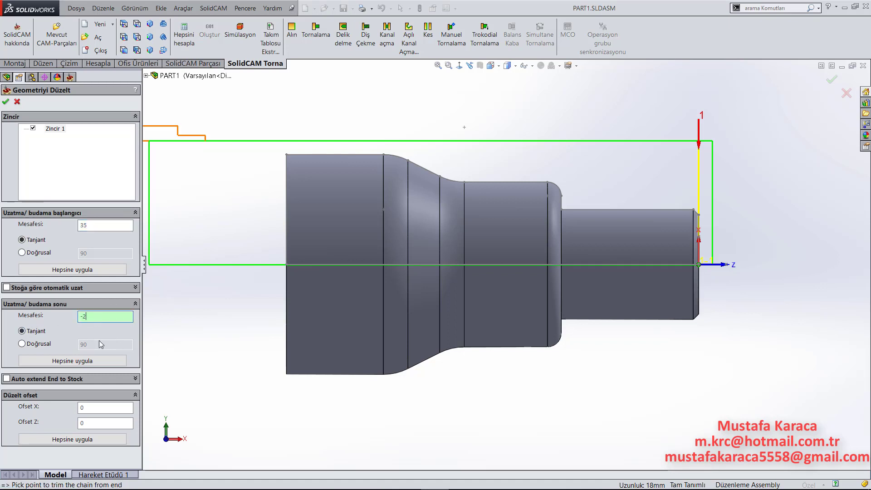
{"action": "scroll", "coordinate": [669, 263], "scroll_direction": "down", "scroll_amount": 5}
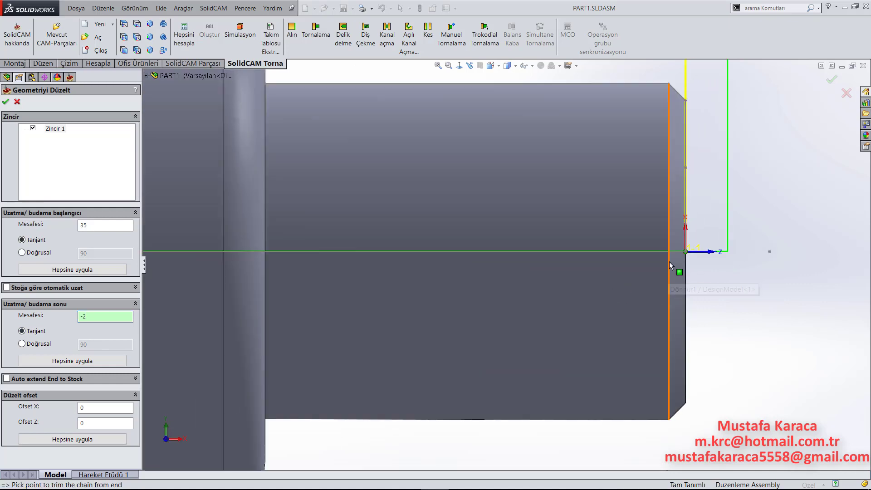
{"action": "scroll", "coordinate": [670, 265], "scroll_direction": "down", "scroll_amount": 2}
{"action": "scroll", "coordinate": [601, 252], "scroll_direction": "down", "scroll_amount": 2}
{"action": "scroll", "coordinate": [682, 231], "scroll_direction": "down", "scroll_amount": 1}
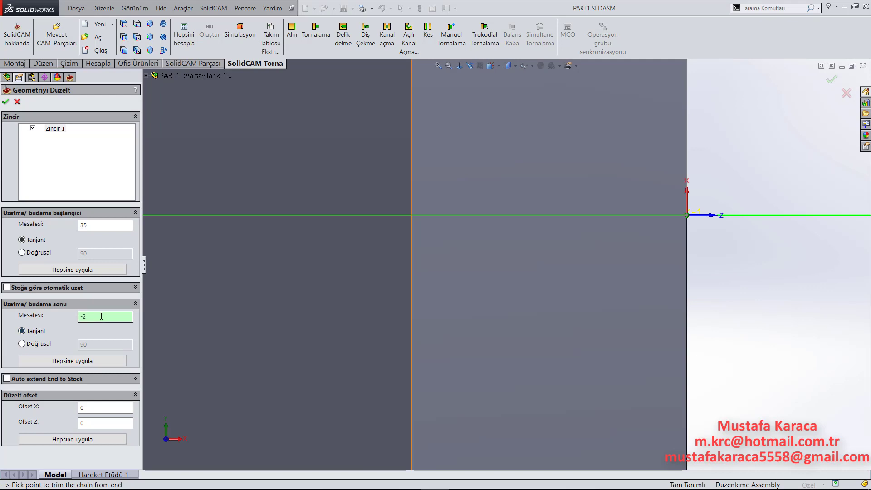
{"action": "left_click", "coordinate": [37, 343]}
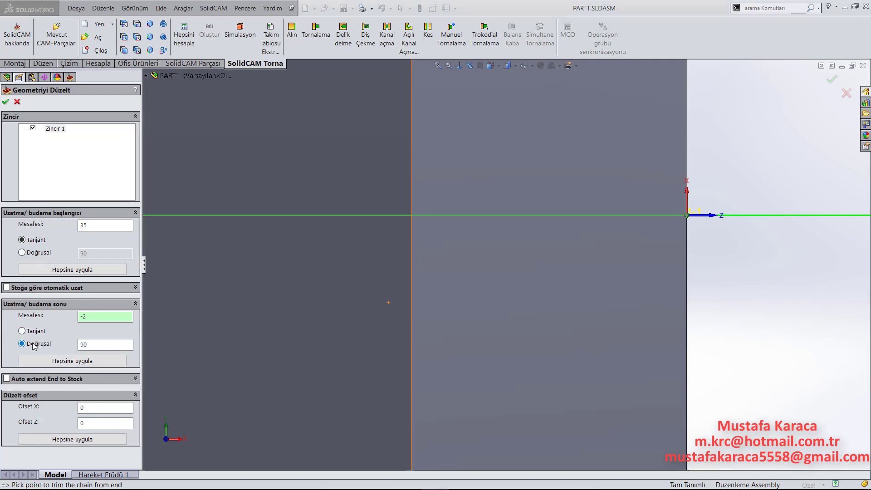
{"action": "left_click", "coordinate": [21, 331]}
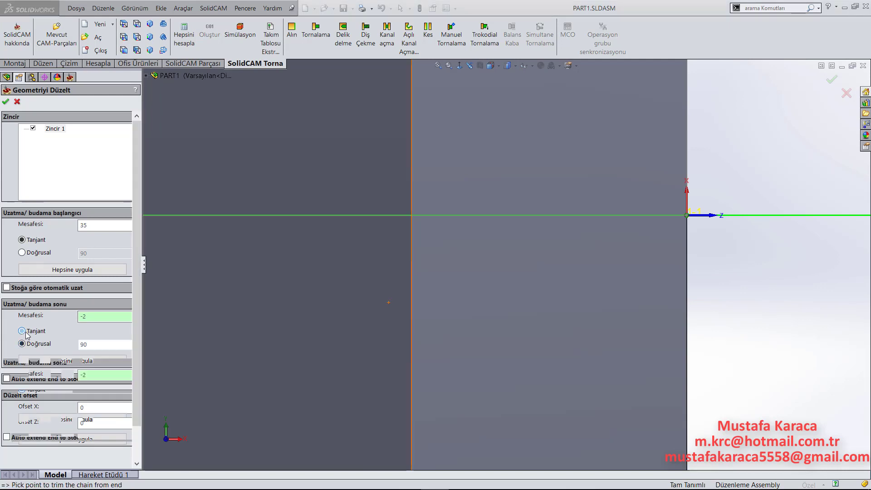
{"action": "left_click", "coordinate": [103, 315]}
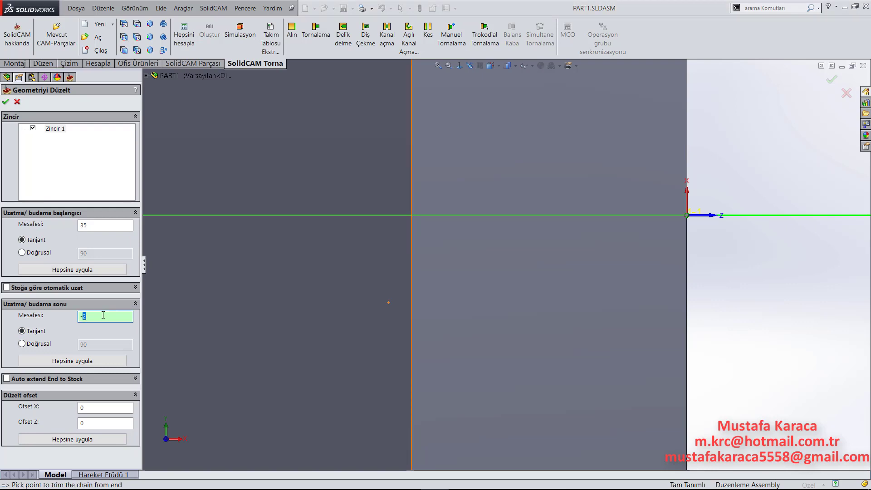
{"action": "key", "text": "BackSpace"}
{"action": "type", "text": "5"}
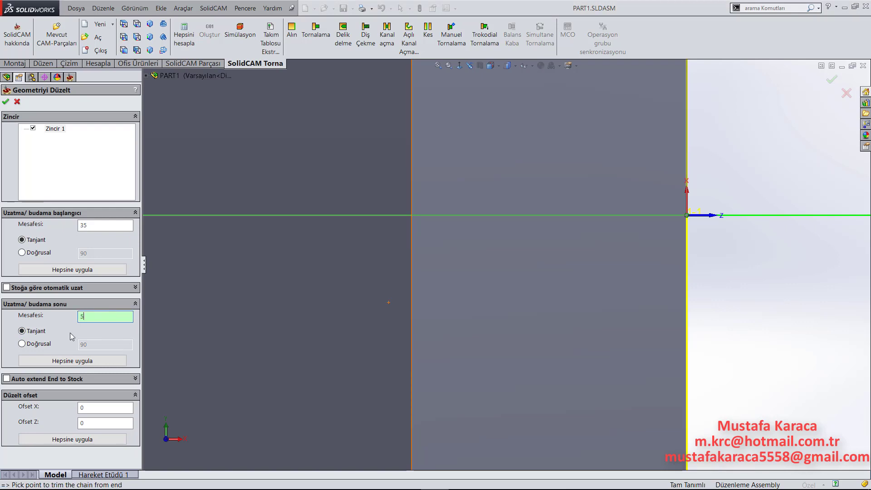
{"action": "scroll", "coordinate": [702, 333], "scroll_direction": "up", "scroll_amount": 5}
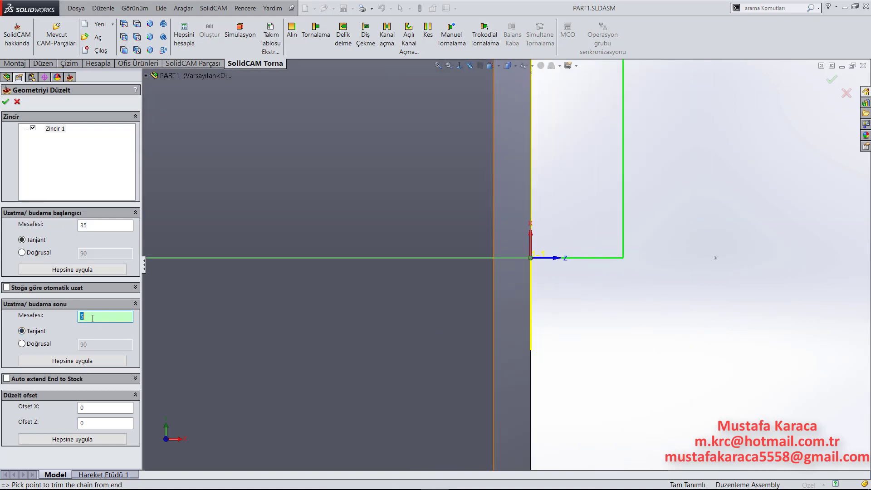
{"action": "type", "text": "2"}
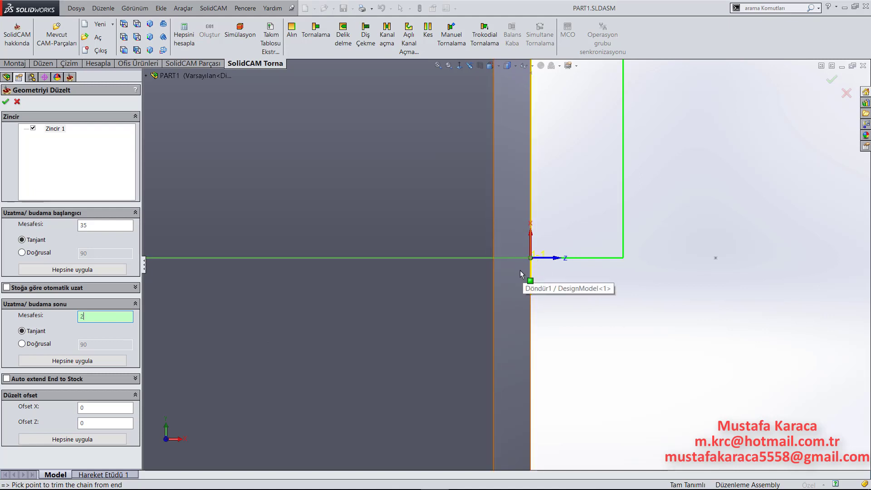
{"action": "scroll", "coordinate": [522, 272], "scroll_direction": "up", "scroll_amount": 2}
{"action": "scroll", "coordinate": [522, 273], "scroll_direction": "up", "scroll_amount": 2}
{"action": "scroll", "coordinate": [442, 278], "scroll_direction": "up", "scroll_amount": 2}
{"action": "scroll", "coordinate": [331, 234], "scroll_direction": "up", "scroll_amount": 1}
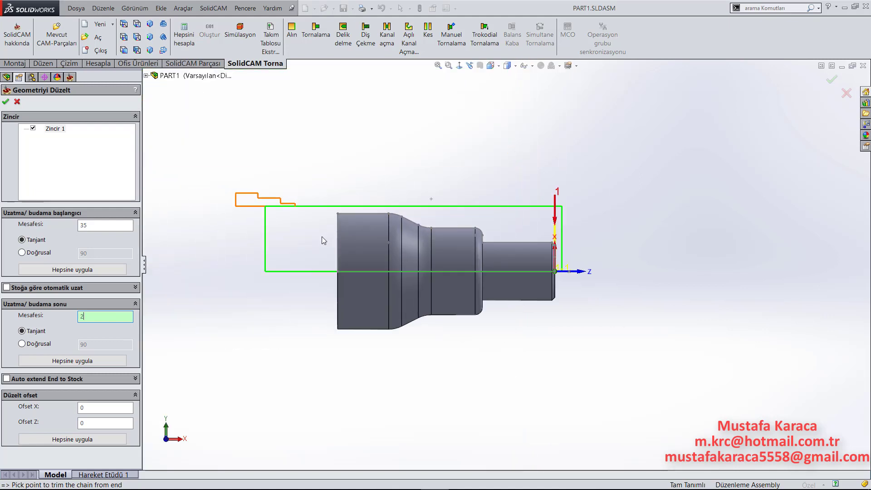
- Accept the extended kontur chain and open the facing operation's tool selection
{"action": "left_click", "coordinate": [6, 102]}
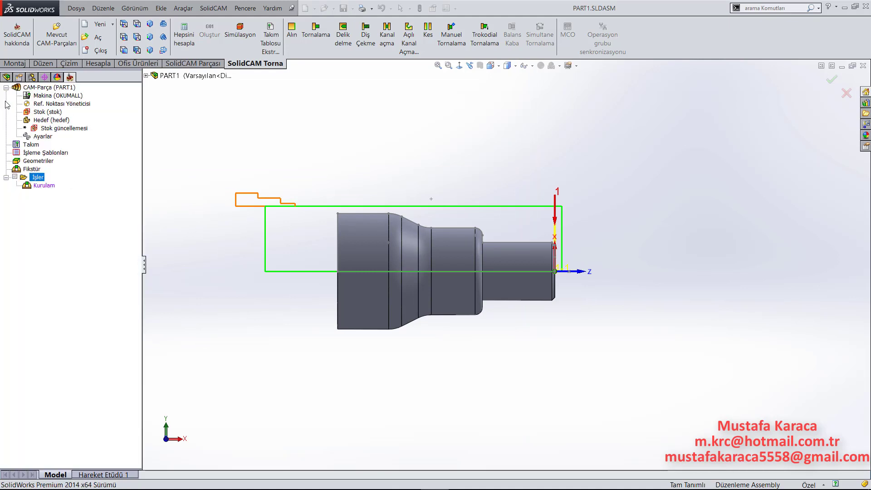
{"action": "left_click", "coordinate": [200, 130]}
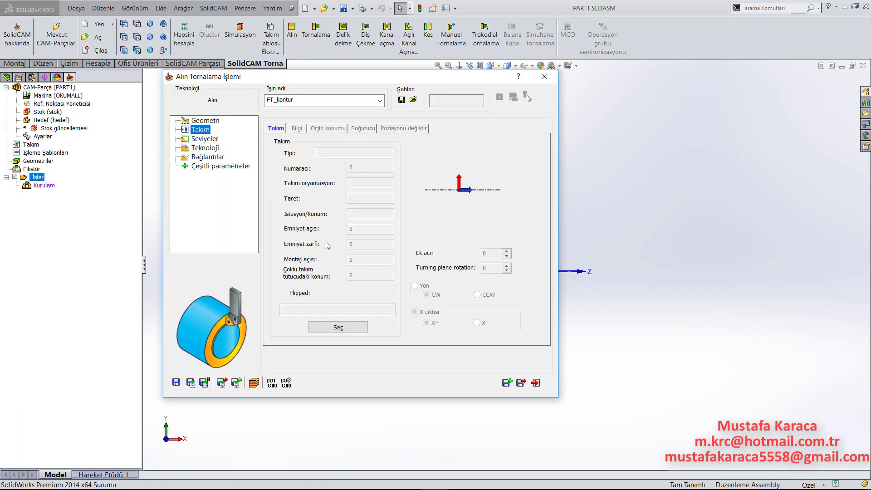
{"action": "left_click", "coordinate": [339, 329]}
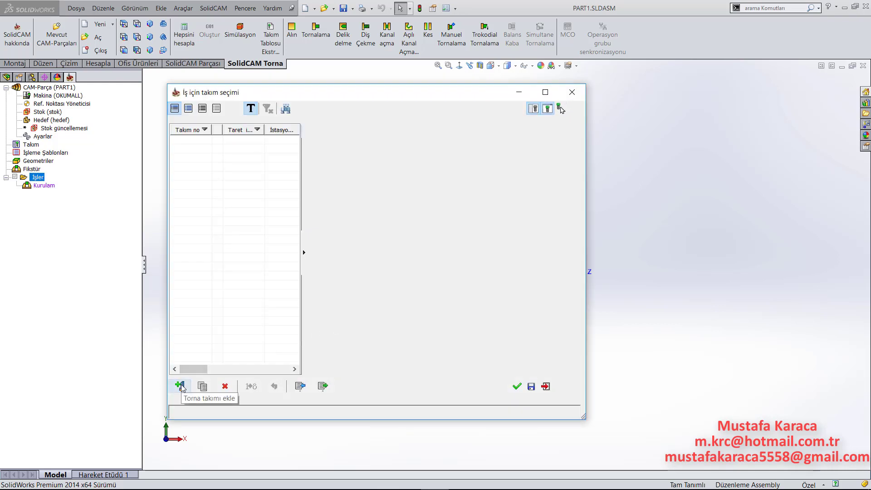
- Add an external turning tool with a W (80deg) insert and 12 (1.2mm) corner radius
{"action": "left_click", "coordinate": [181, 387]}
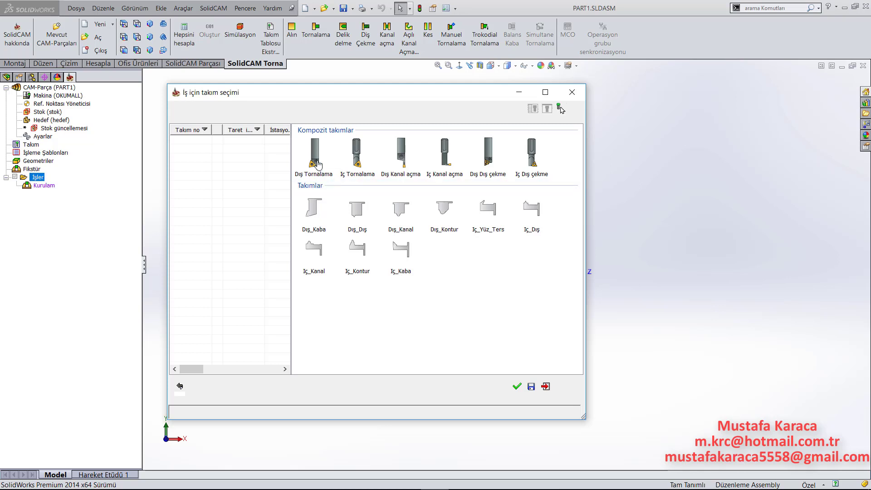
{"action": "double_click", "coordinate": [318, 164]}
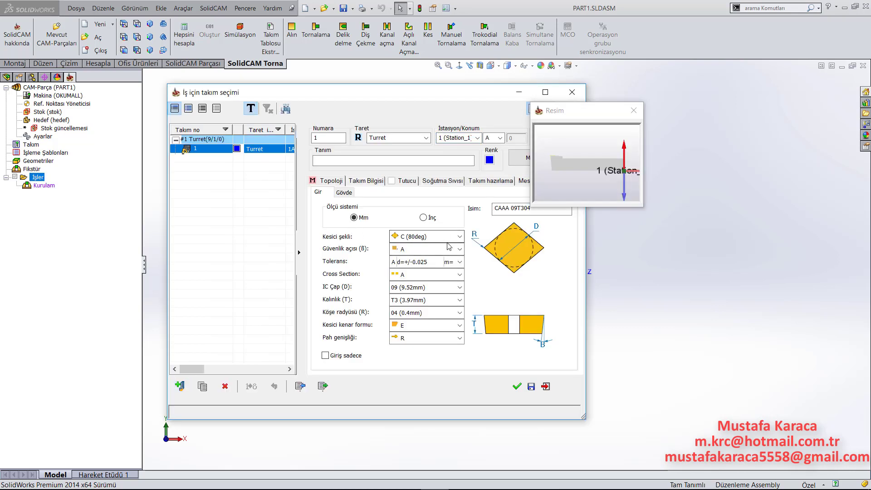
{"action": "left_click", "coordinate": [448, 237]}
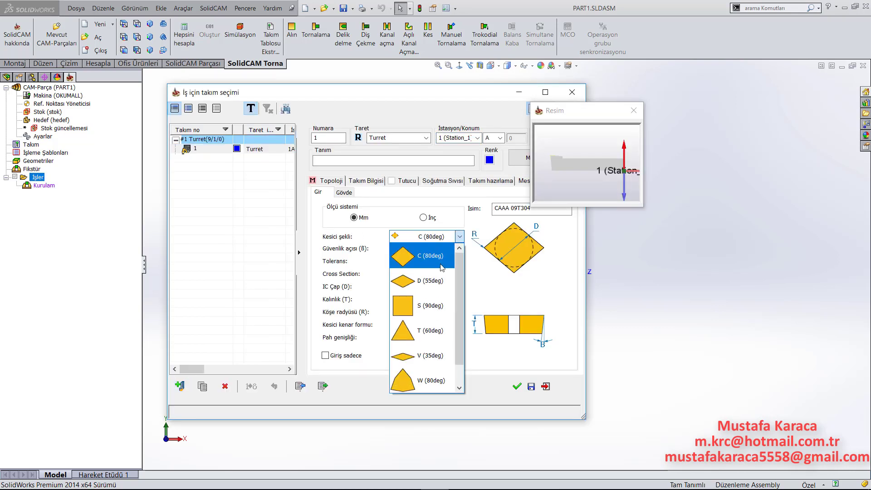
{"action": "left_click", "coordinate": [432, 380]}
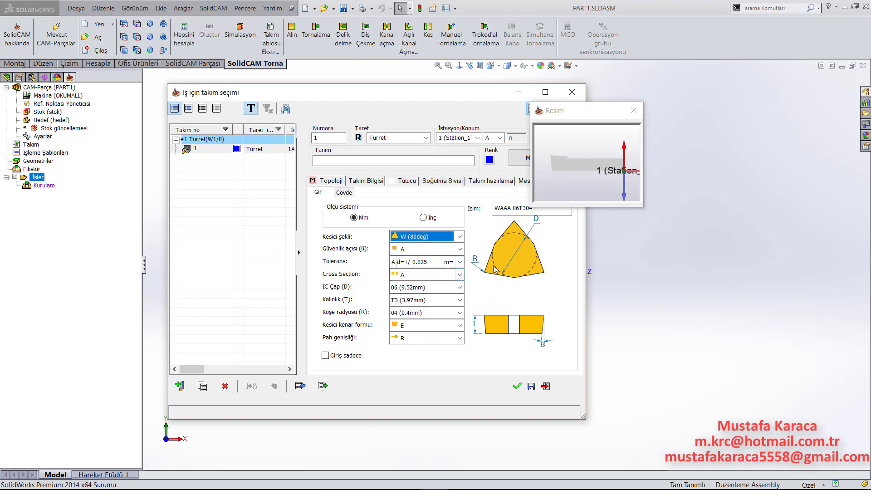
{"action": "left_click", "coordinate": [460, 313]}
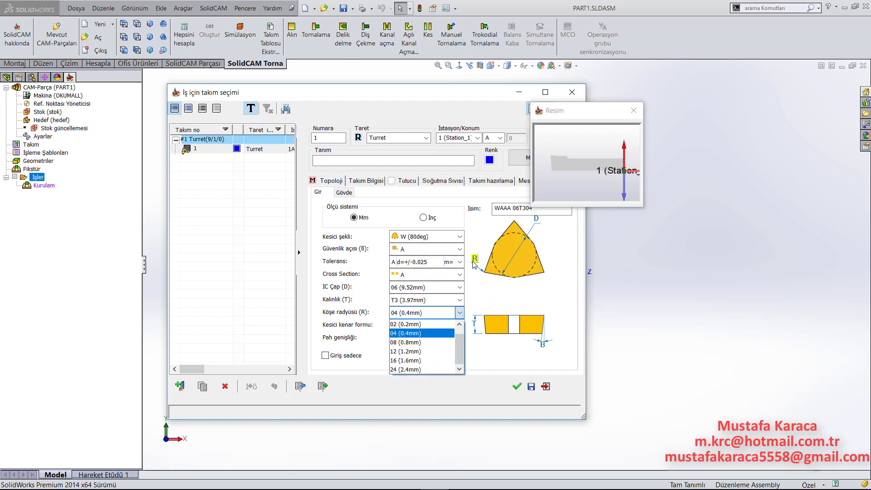
{"action": "left_click", "coordinate": [414, 351]}
{"action": "left_click", "coordinate": [349, 192]}
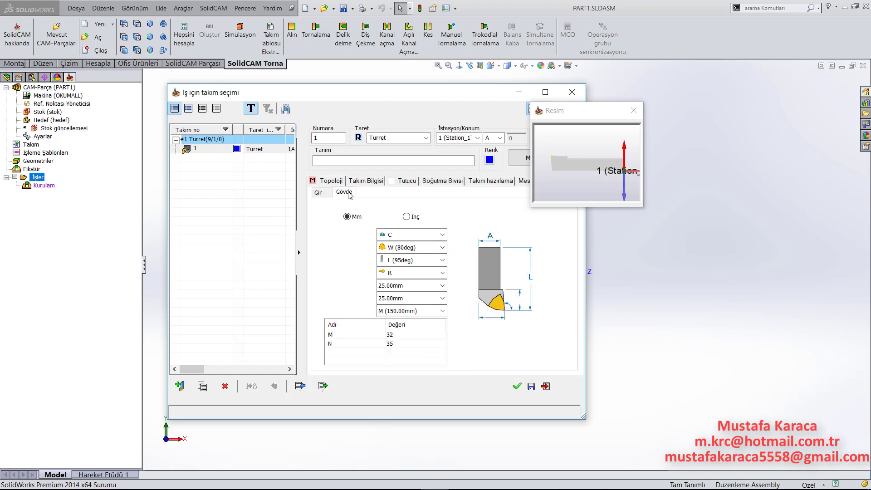
- Keep the 25.00mm holder width, view the mounting from X+, and assign tool 1 to FT_kontur
{"action": "left_click", "coordinate": [493, 239]}
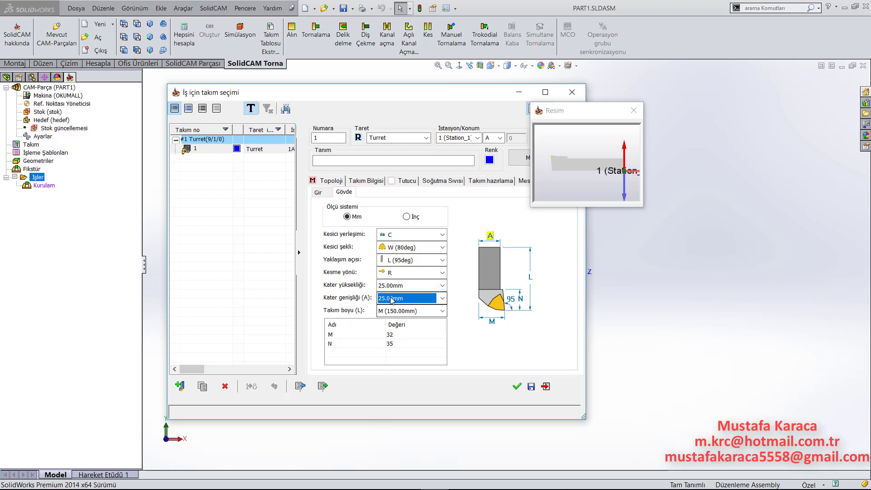
{"action": "left_click", "coordinate": [443, 298]}
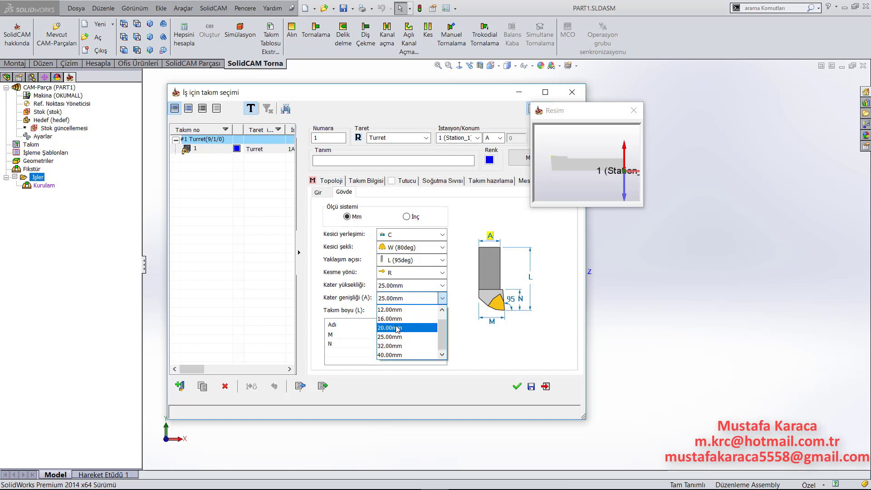
{"action": "left_click", "coordinate": [399, 337]}
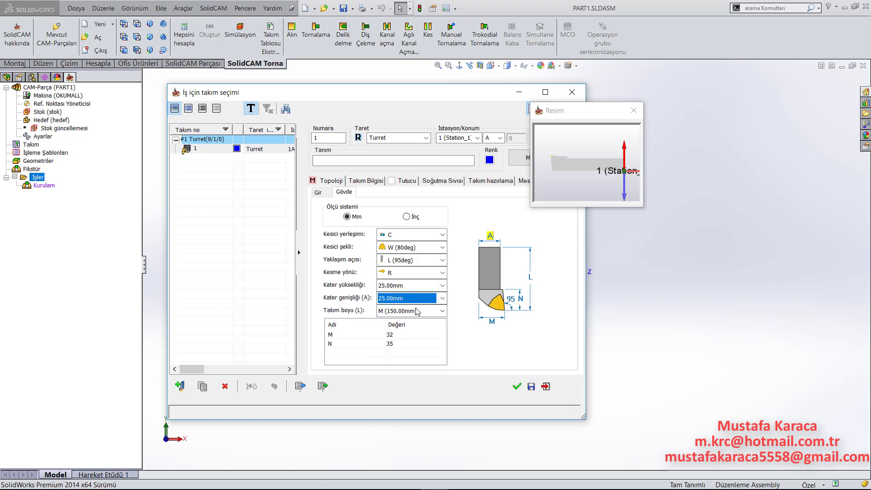
{"action": "left_click", "coordinate": [582, 163]}
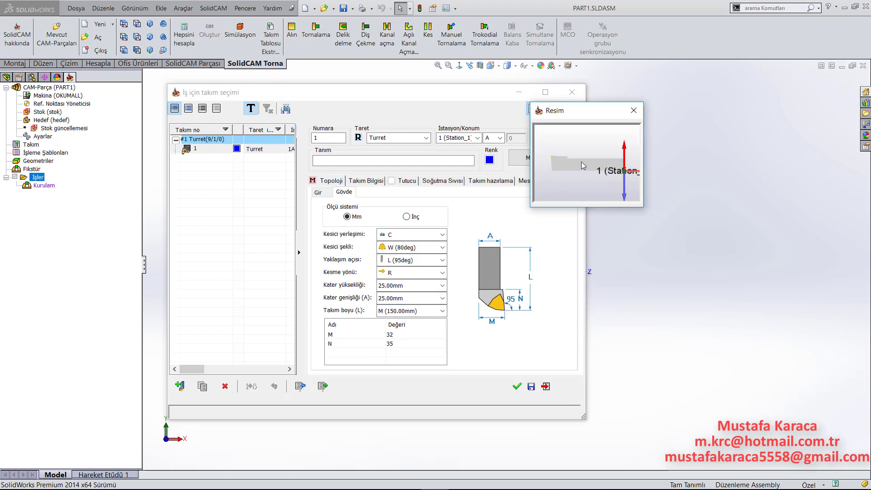
{"action": "left_click_drag", "start_coordinate": [586, 118], "coordinate": [673, 88]}
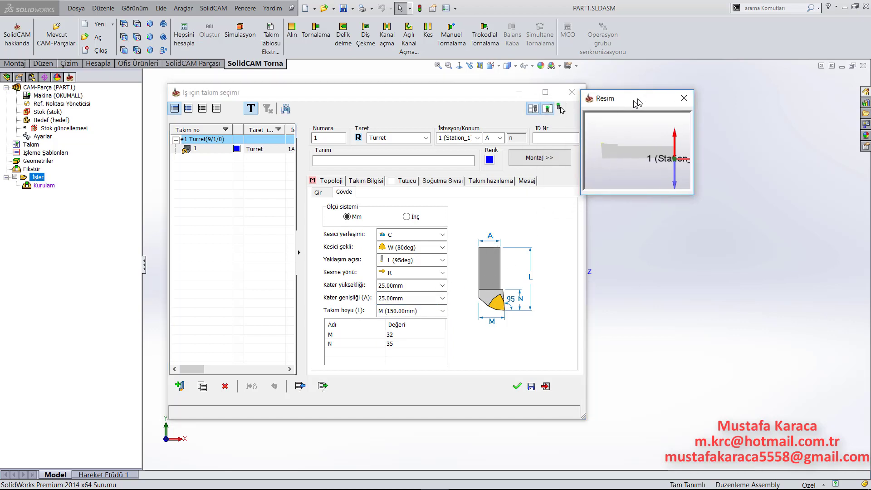
{"action": "left_click", "coordinate": [536, 160]}
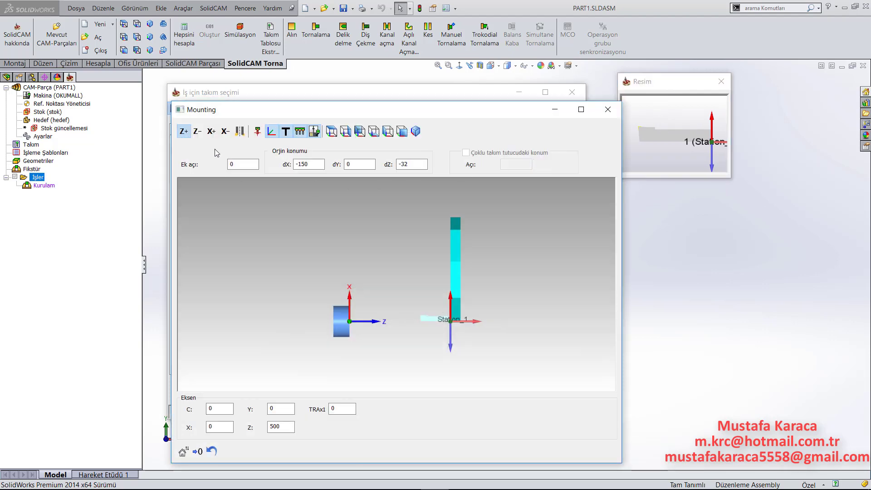
{"action": "left_click", "coordinate": [211, 131]}
{"action": "left_click", "coordinate": [690, 150]}
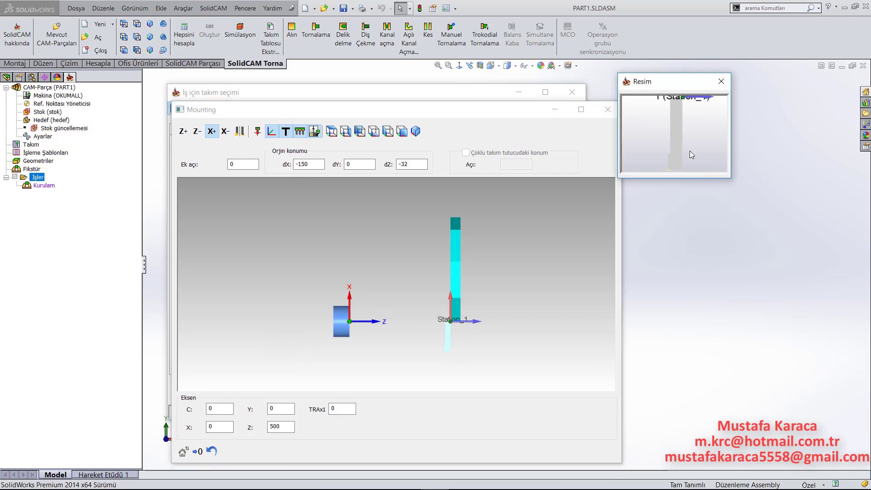
{"action": "left_click", "coordinate": [605, 116]}
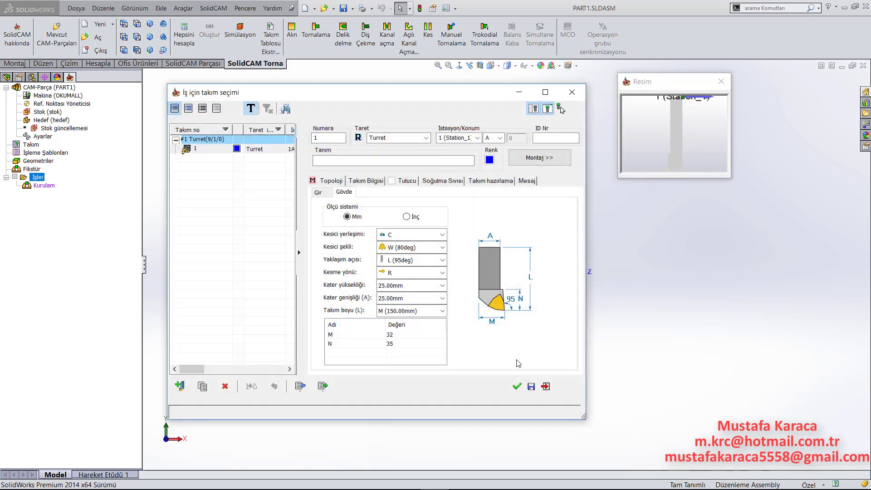
{"action": "left_click", "coordinate": [517, 387]}
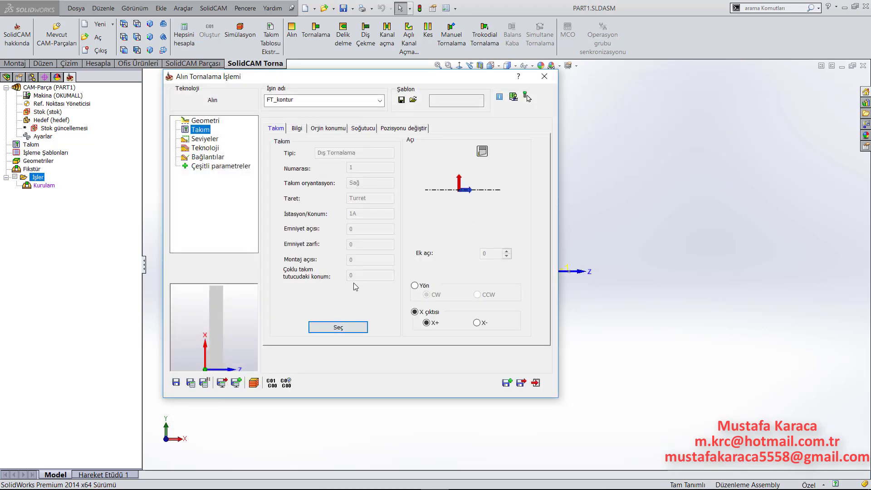
- Set spindle speed to 800 rpm, normal feed to 0.25 mm/rev and finish feed to 0.1
{"action": "left_click", "coordinate": [297, 129]}
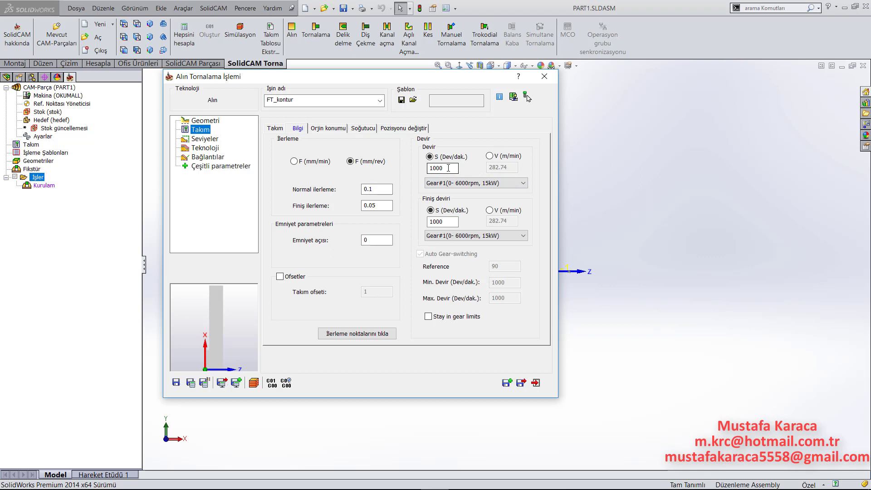
{"action": "double_click", "coordinate": [448, 168]}
{"action": "type", "text": "8"}
{"action": "double_click", "coordinate": [445, 224]}
{"action": "double_click", "coordinate": [376, 189]}
{"action": "type", "text": "0."}
{"action": "type", "text": "25"}
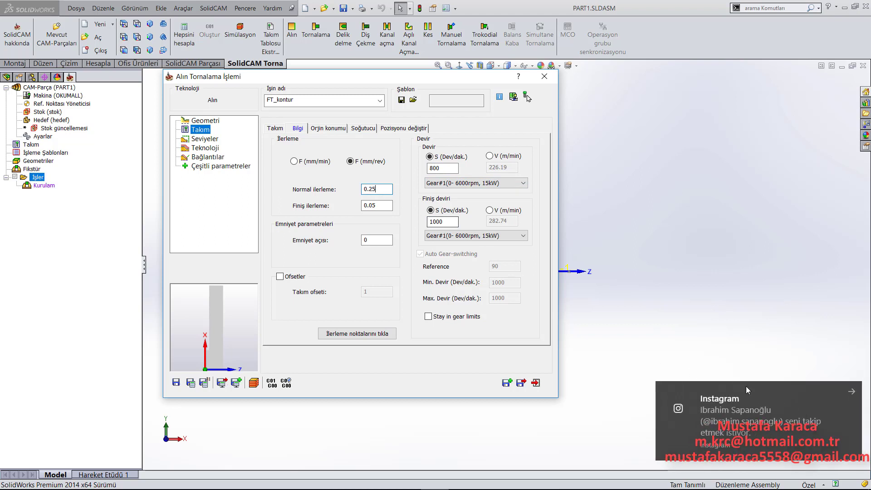
{"action": "left_click", "coordinate": [855, 393]}
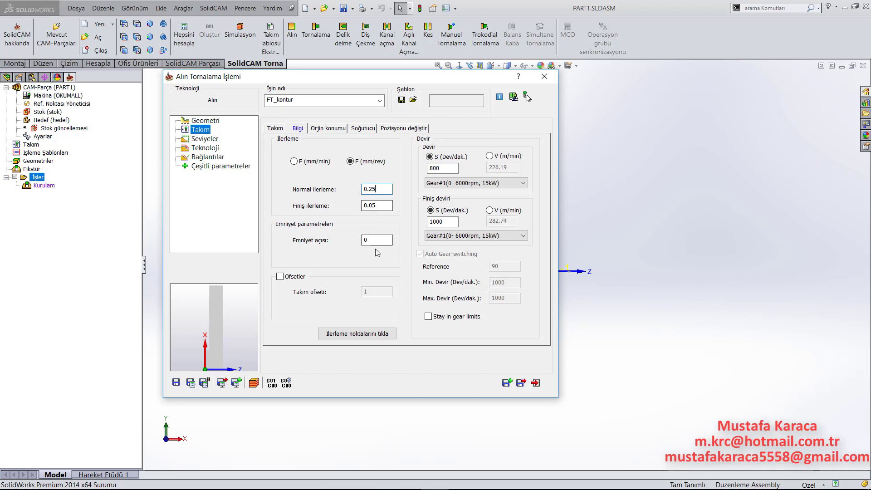
{"action": "left_click", "coordinate": [379, 204]}
{"action": "key", "text": "BackSpace"}
{"action": "key", "text": "BackSpace"}
{"action": "left_click", "coordinate": [328, 128]}
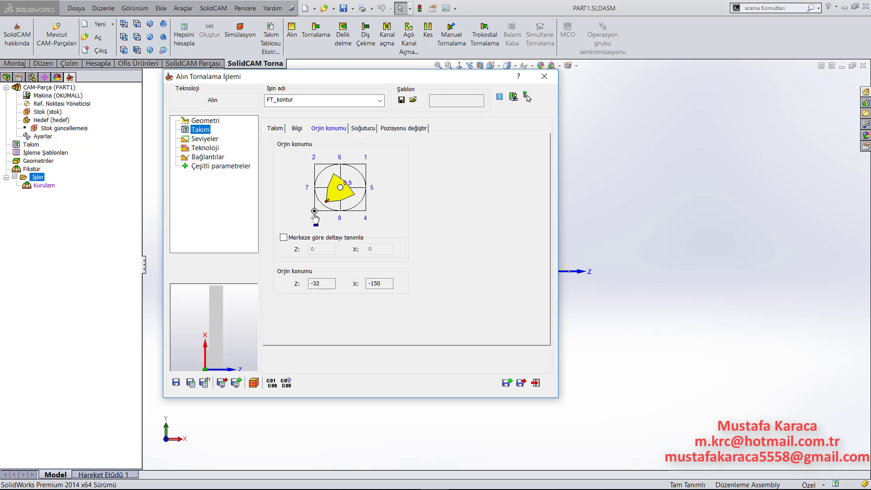
- Review the turret and machine coolant options for the facing operation
{"action": "left_click", "coordinate": [364, 129]}
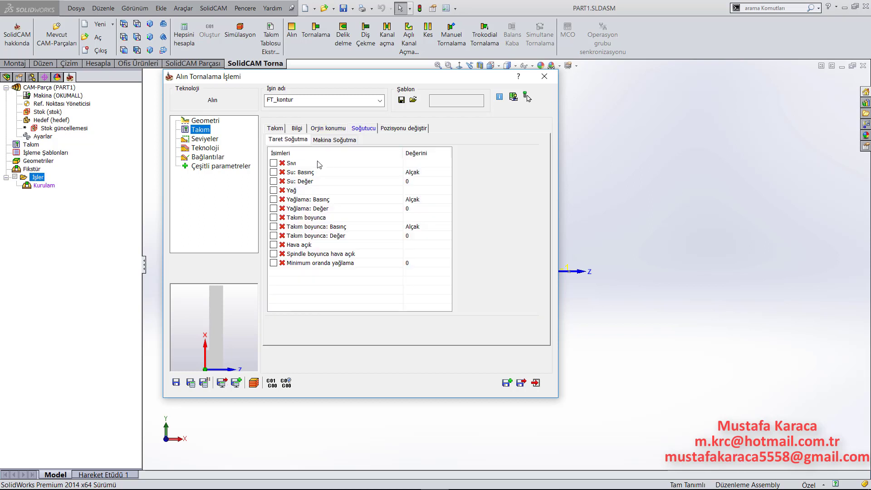
{"action": "left_click", "coordinate": [332, 142]}
{"action": "left_click", "coordinate": [283, 140]}
- Inspect the tool change position, keeping Parça ayarları at X 0, Y 0, Z 500
{"action": "left_click", "coordinate": [405, 129]}
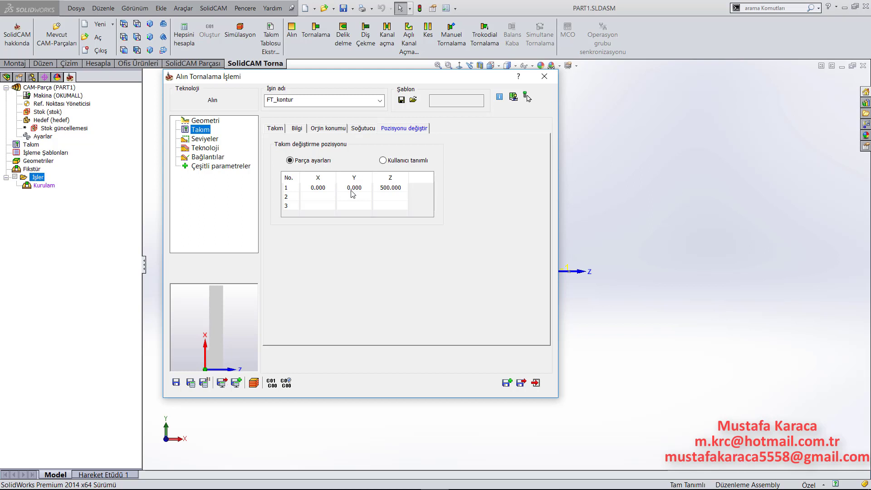
{"action": "double_click", "coordinate": [389, 80]}
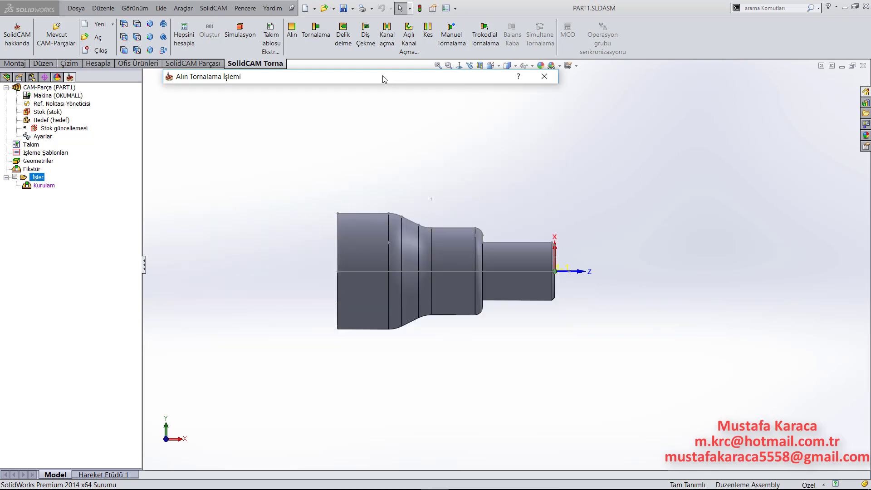
{"action": "double_click", "coordinate": [383, 76]}
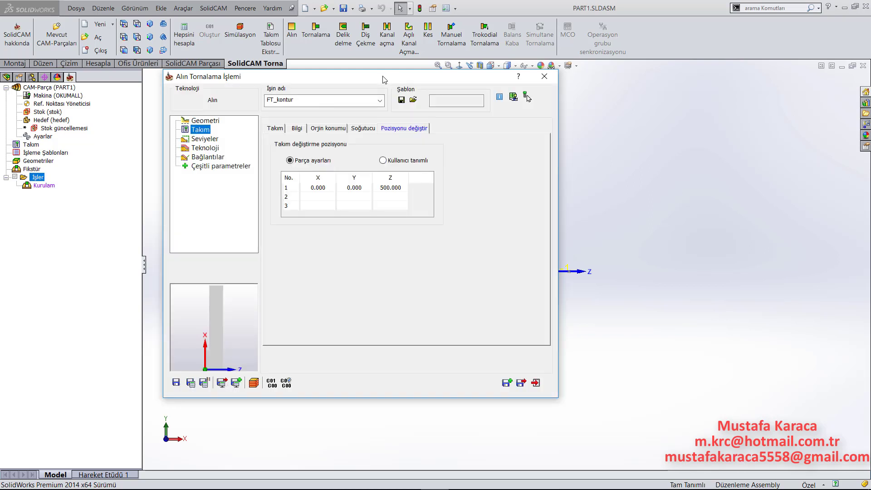
{"action": "double_click", "coordinate": [384, 80]}
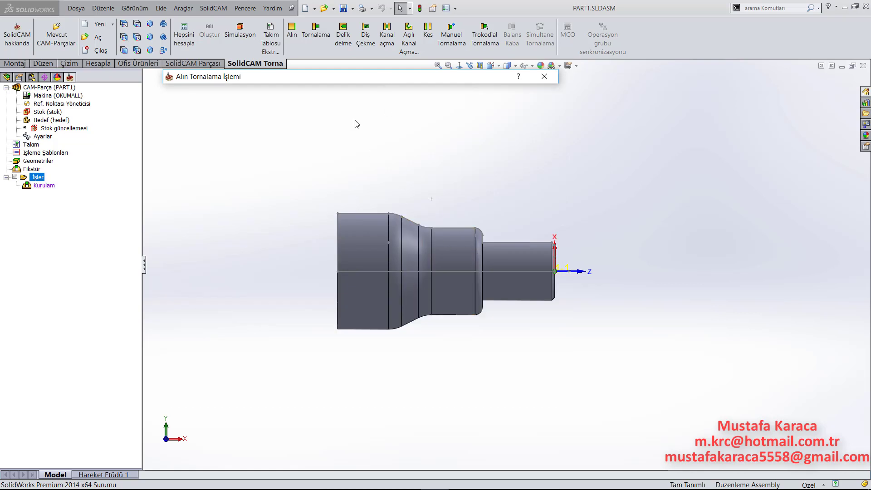
{"action": "double_click", "coordinate": [367, 76]}
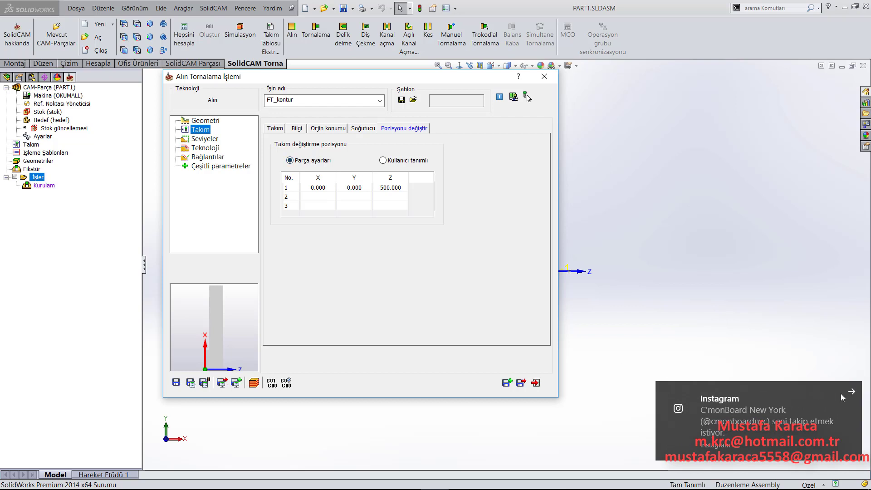
{"action": "left_click", "coordinate": [852, 393]}
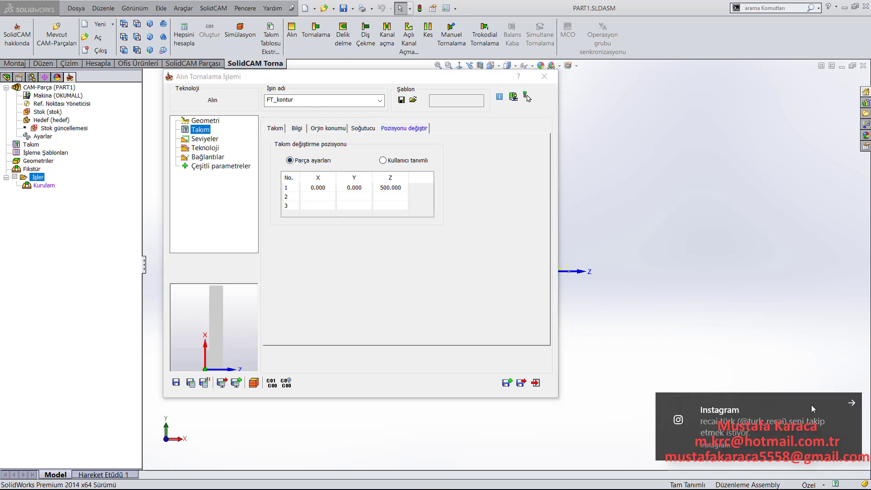
{"action": "left_click", "coordinate": [856, 404]}
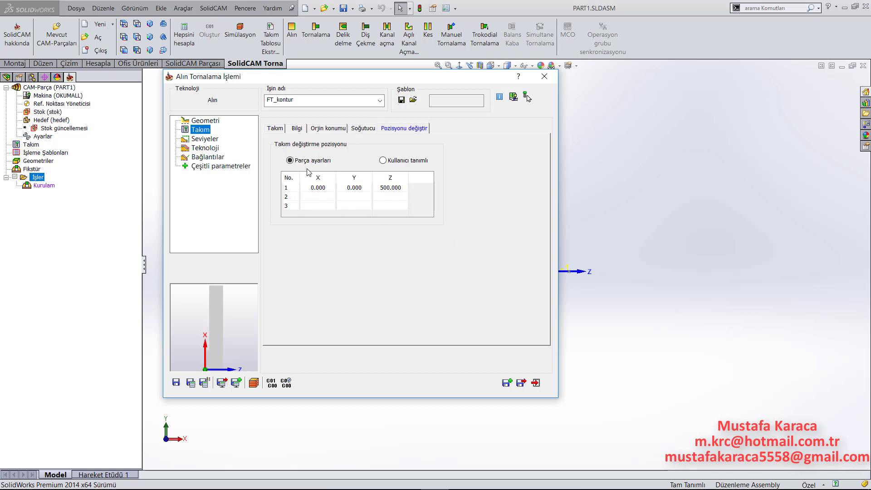
{"action": "left_click", "coordinate": [380, 82]}
{"action": "left_click", "coordinate": [386, 165]}
{"action": "left_click", "coordinate": [290, 161]}
- Try a user-defined tool change at X 250, Z 300, then revert to Parça ayarları
{"action": "left_click", "coordinate": [387, 164]}
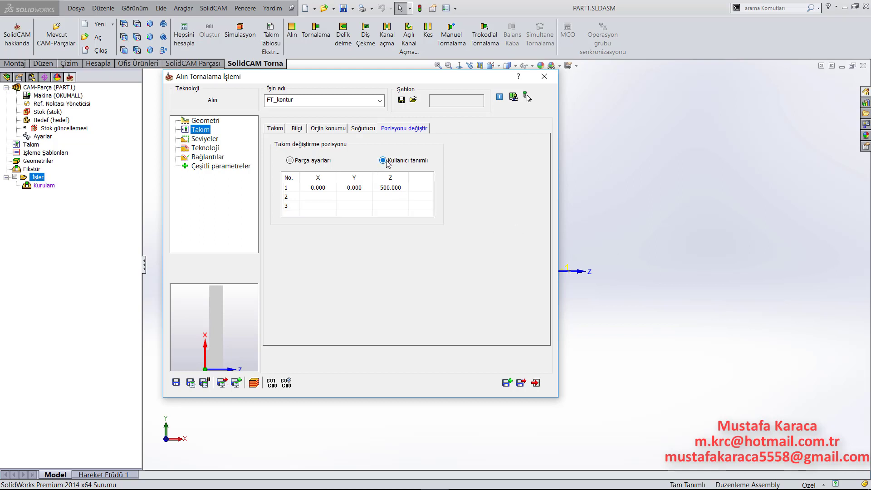
{"action": "left_click", "coordinate": [393, 187]}
{"action": "left_click", "coordinate": [395, 192]}
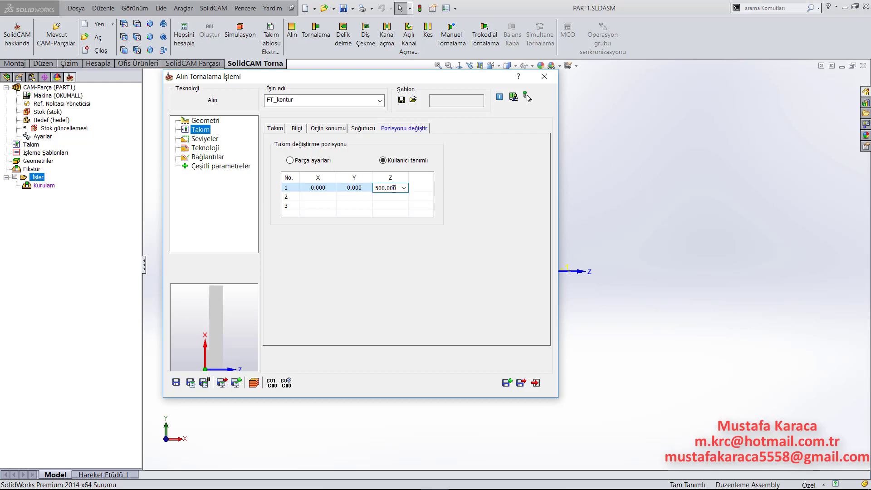
{"action": "double_click", "coordinate": [398, 188]}
{"action": "type", "text": "3"}
{"action": "left_click", "coordinate": [323, 188]}
{"action": "double_click", "coordinate": [323, 188]}
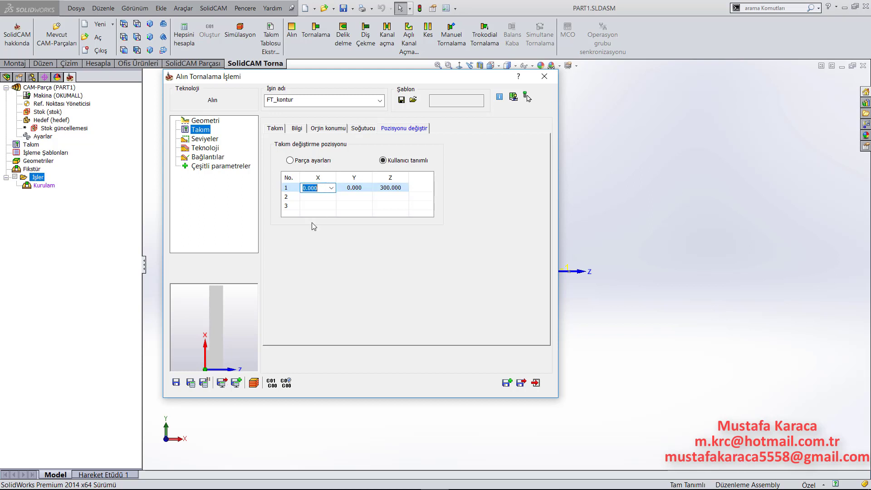
{"action": "type", "text": "250"}
{"action": "left_click", "coordinate": [321, 205]}
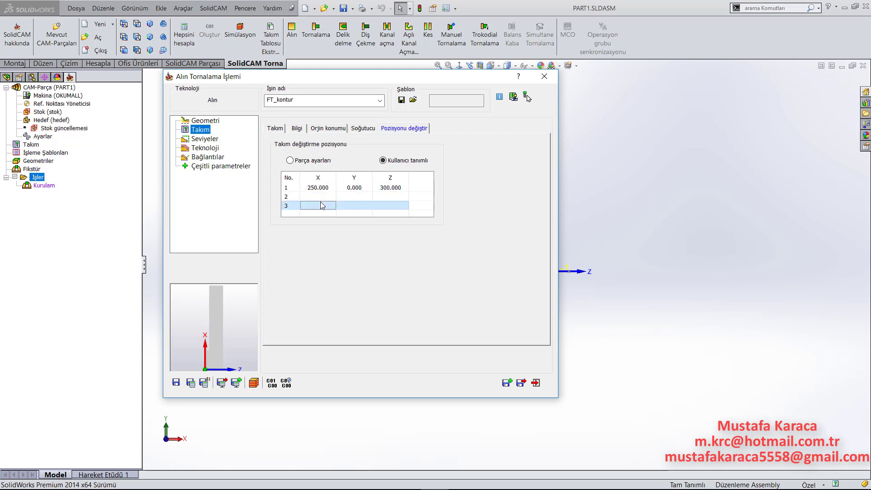
{"action": "left_click", "coordinate": [295, 161]}
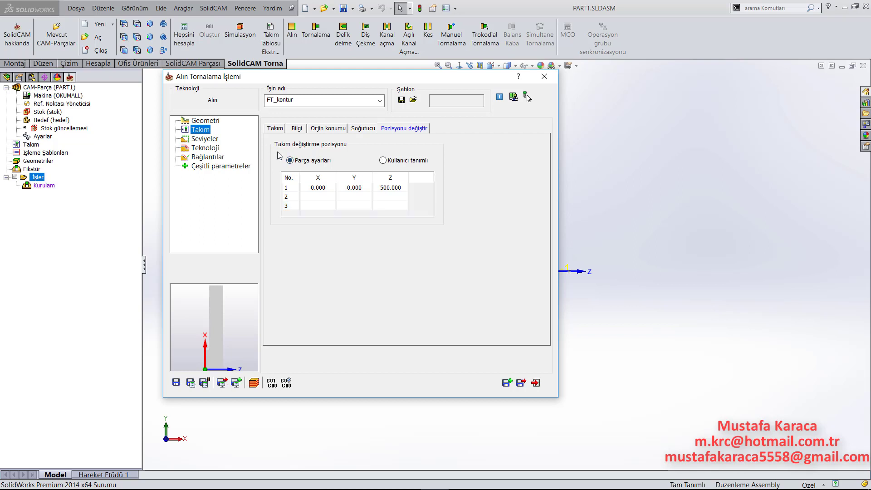
{"action": "left_click", "coordinate": [208, 139]}
- Check the Emniyet mesafesi value of 2, move the dialog aside, and open Teknoloji
{"action": "left_click", "coordinate": [354, 138]}
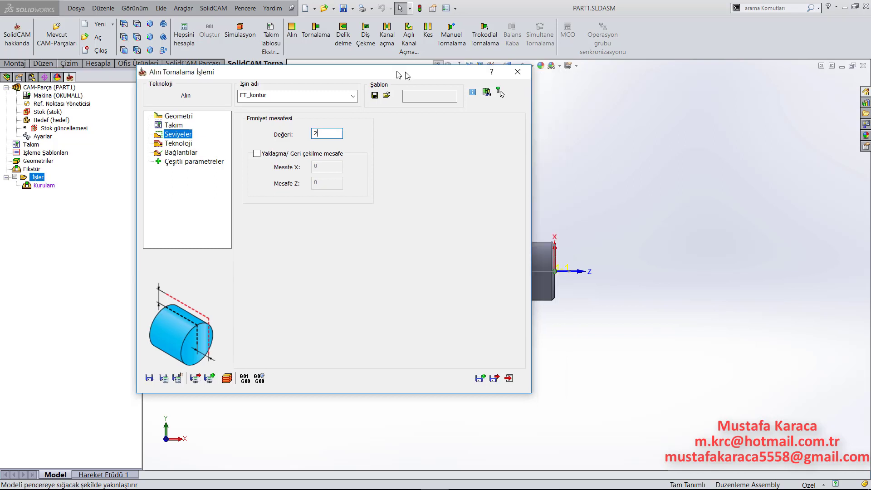
{"action": "left_click_drag", "start_coordinate": [439, 75], "coordinate": [335, 42]}
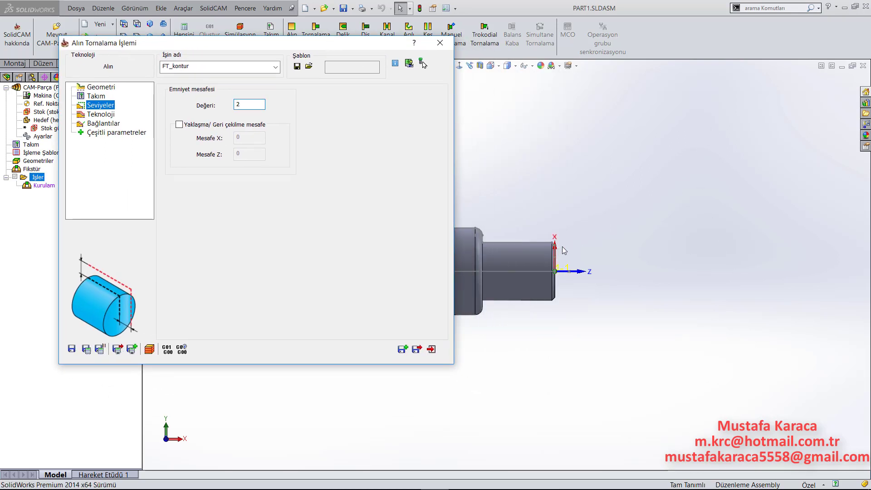
{"action": "left_click", "coordinate": [99, 115]}
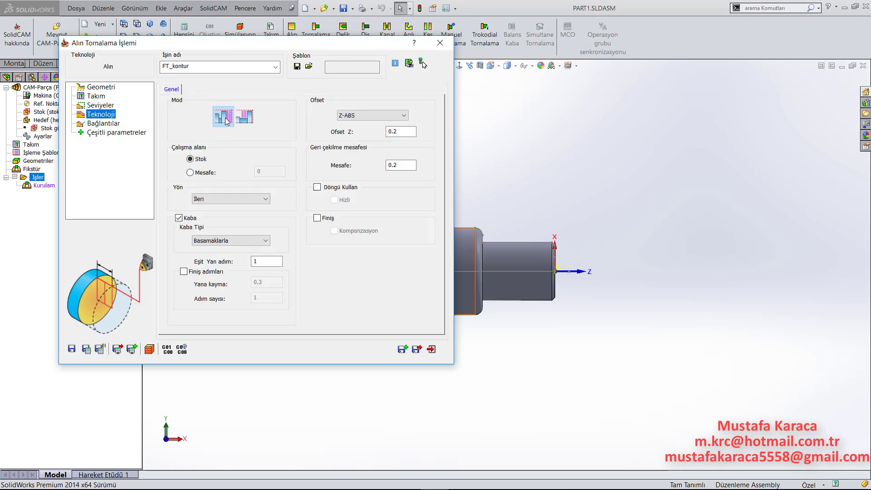
{"action": "mouse_move", "coordinate": [244, 117]}
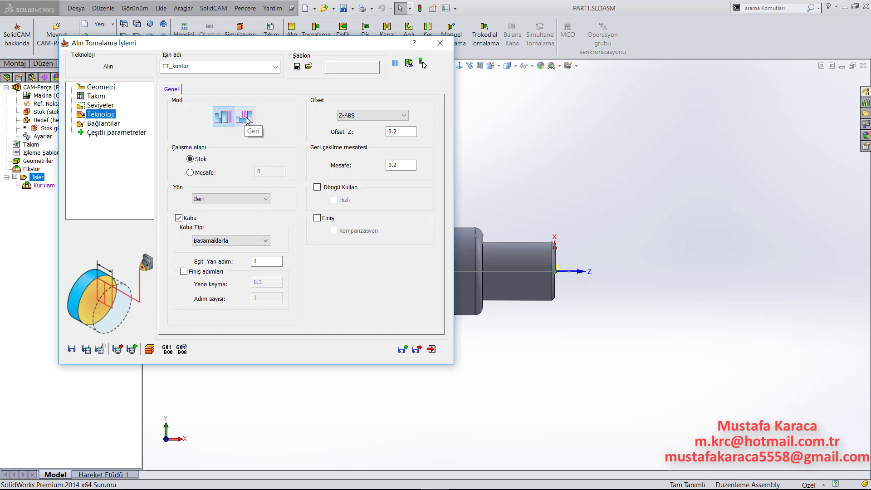
- Keep the cutting direction İleri, rough type Basamaklarla, and set Eşit Yan adım to 1
{"action": "left_click_drag", "start_coordinate": [275, 45], "coordinate": [712, 80]}
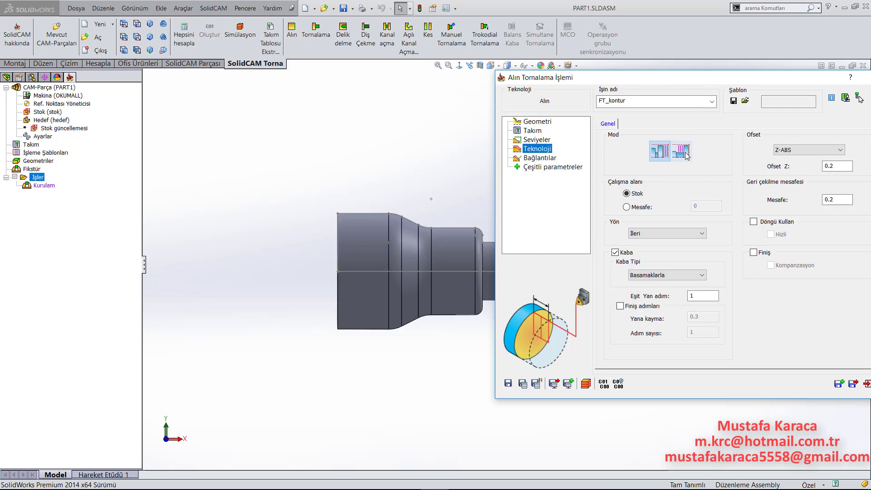
{"action": "mouse_move", "coordinate": [767, 78]}
{"action": "left_mouse_down"}
{"action": "mouse_move", "coordinate": [428, 28]}
{"action": "mouse_move", "coordinate": [435, 30]}
{"action": "left_mouse_up"}
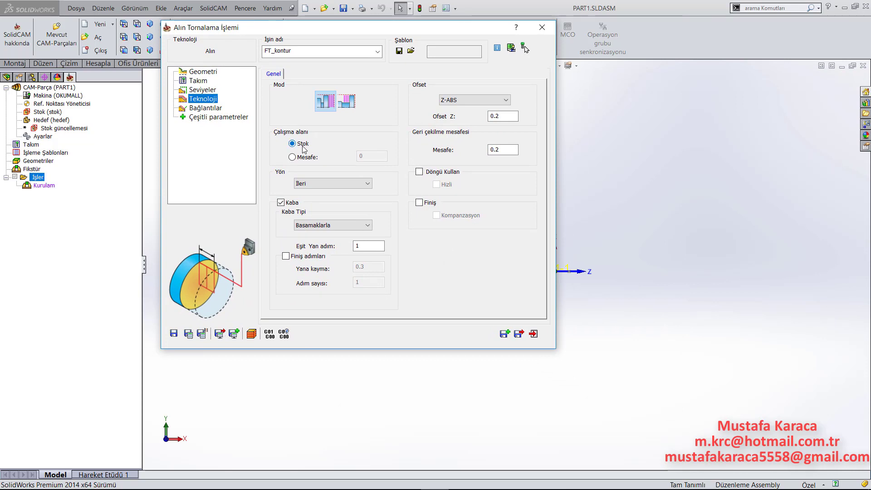
{"action": "left_click", "coordinate": [330, 183]}
{"action": "left_click", "coordinate": [330, 182]}
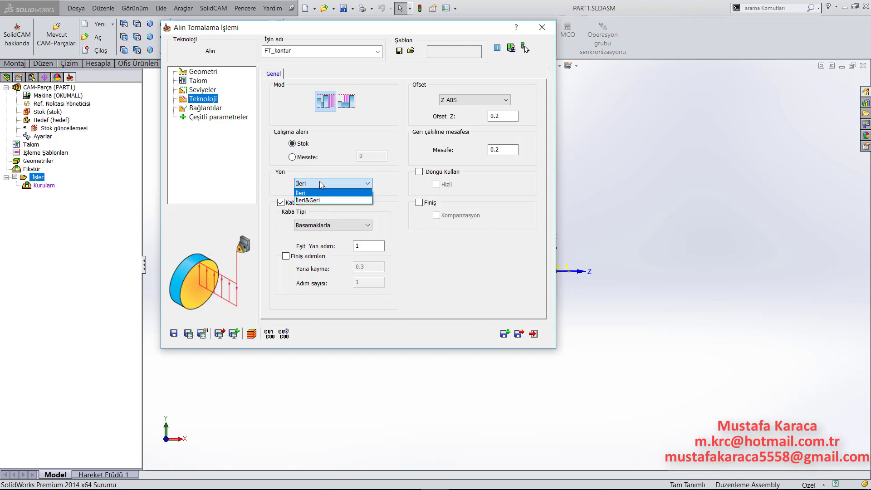
{"action": "left_click", "coordinate": [324, 183]}
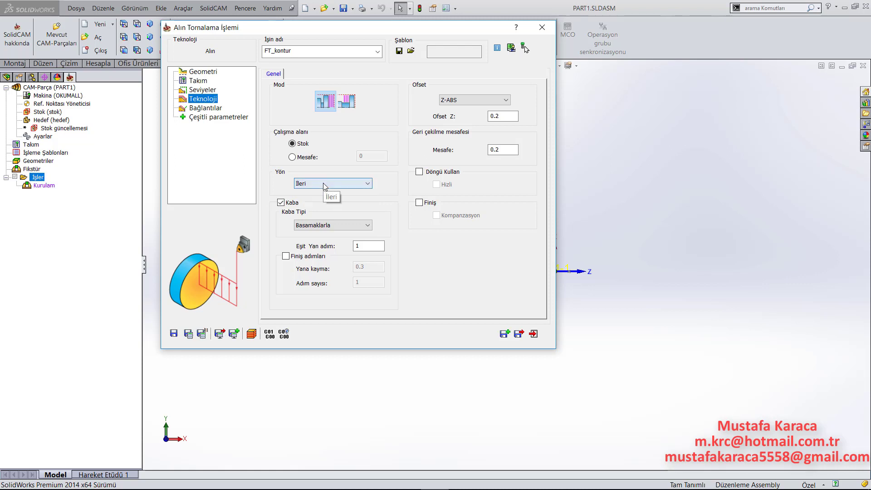
{"action": "left_click", "coordinate": [340, 224]}
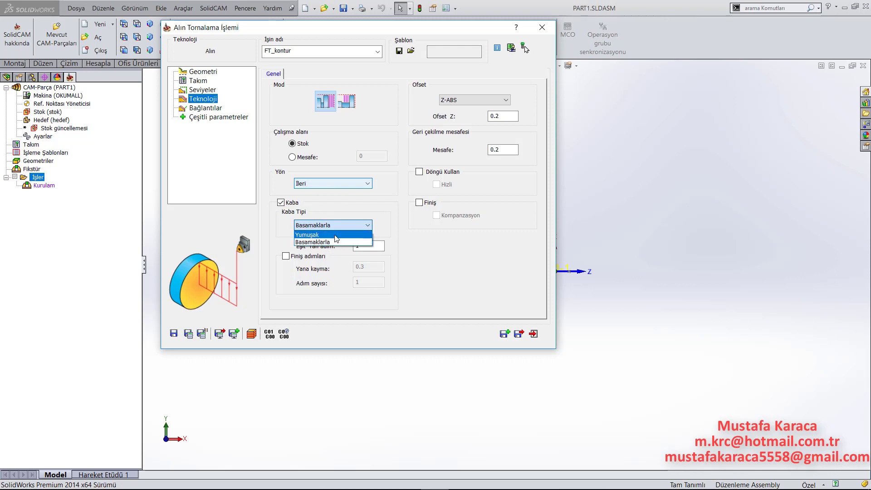
{"action": "left_click", "coordinate": [343, 225]}
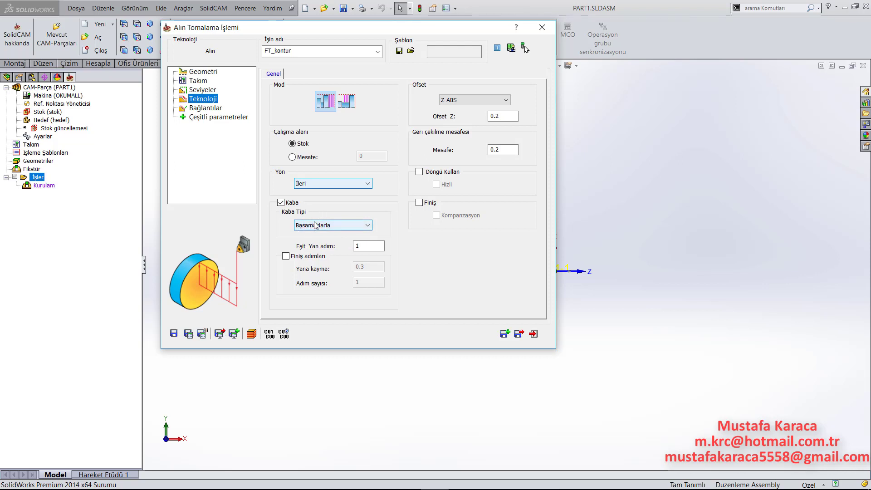
{"action": "left_click", "coordinate": [358, 246]}
{"action": "type", "text": "1"}
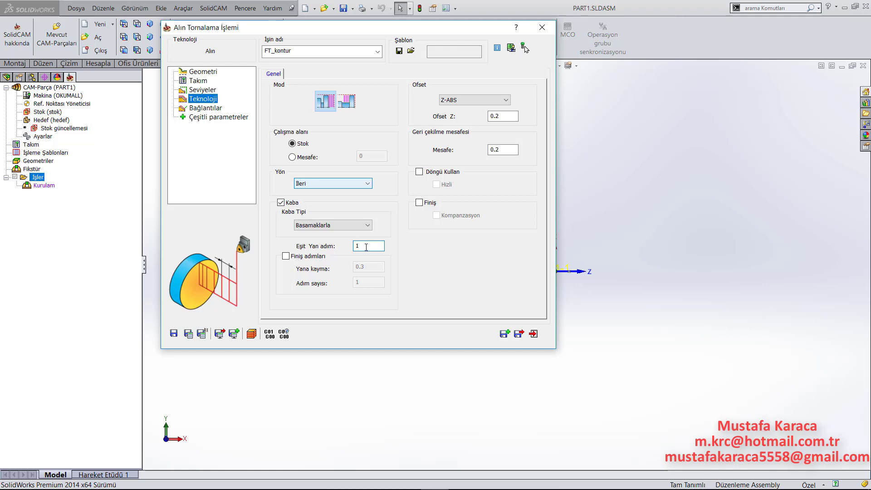
- Leave Finiş adımları off and confirm the Z offset and retract distance of 0.2
{"action": "left_click", "coordinate": [294, 259]}
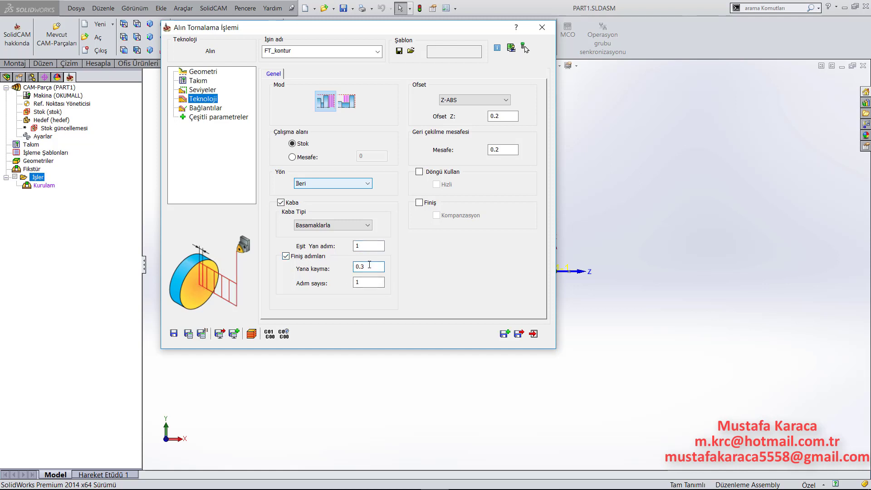
{"action": "left_click", "coordinate": [370, 282]}
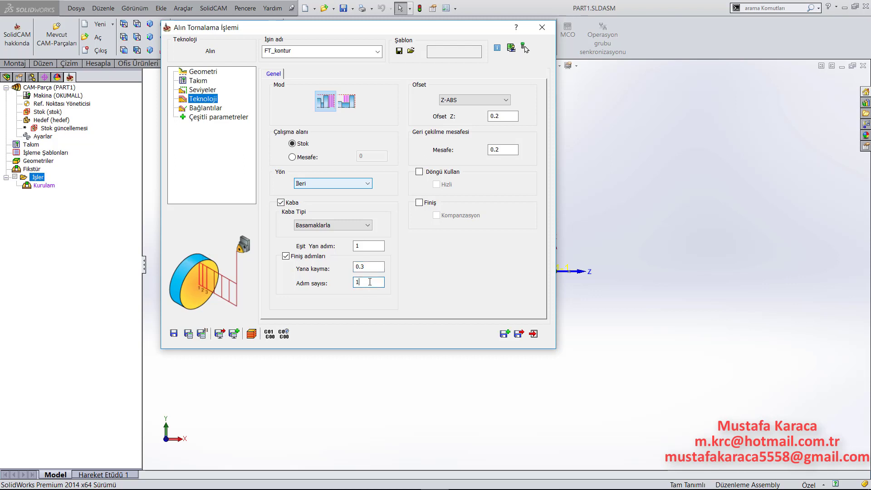
{"action": "left_click", "coordinate": [302, 257]}
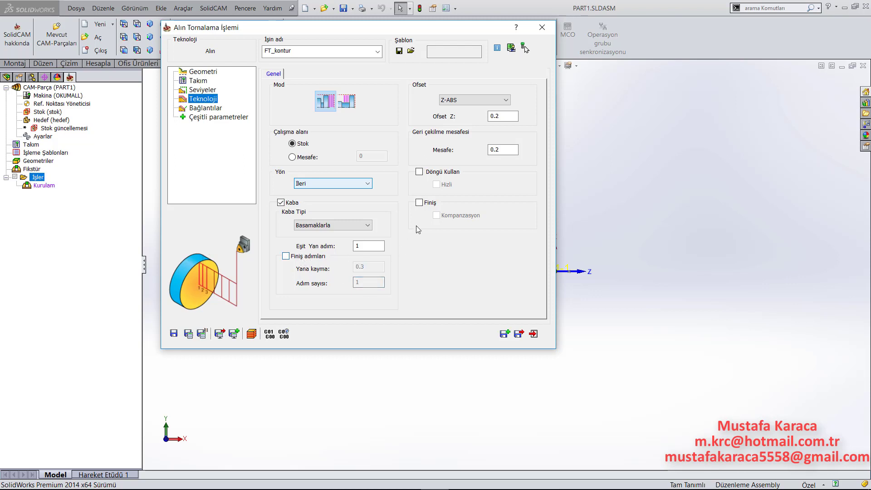
{"action": "left_click", "coordinate": [509, 115]}
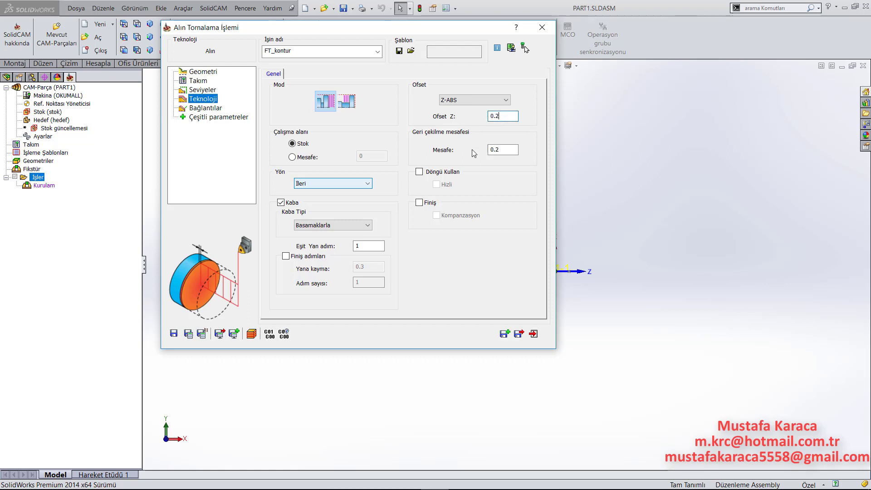
{"action": "left_click", "coordinate": [510, 151]}
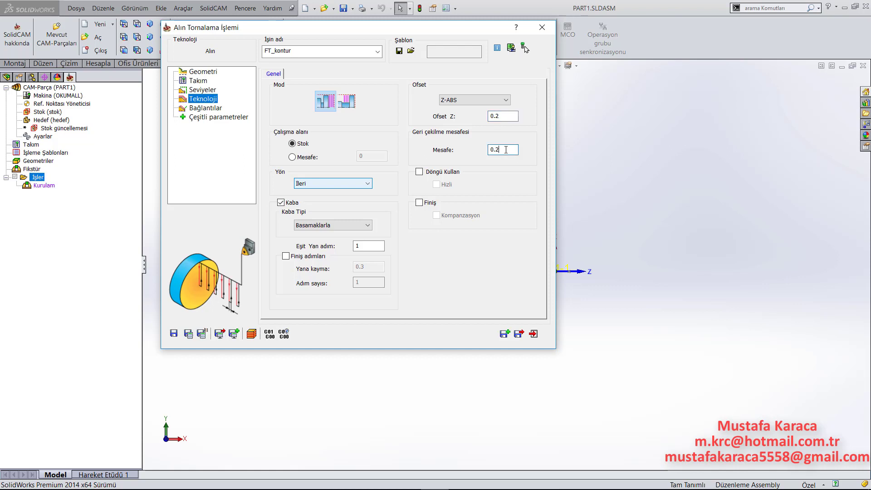
- Enable Döngü Kullan cycle output and the Finiş finishing pass
{"action": "left_click", "coordinate": [424, 171]}
{"action": "left_click", "coordinate": [438, 175]}
{"action": "left_click", "coordinate": [437, 175]}
{"action": "left_click", "coordinate": [419, 204]}
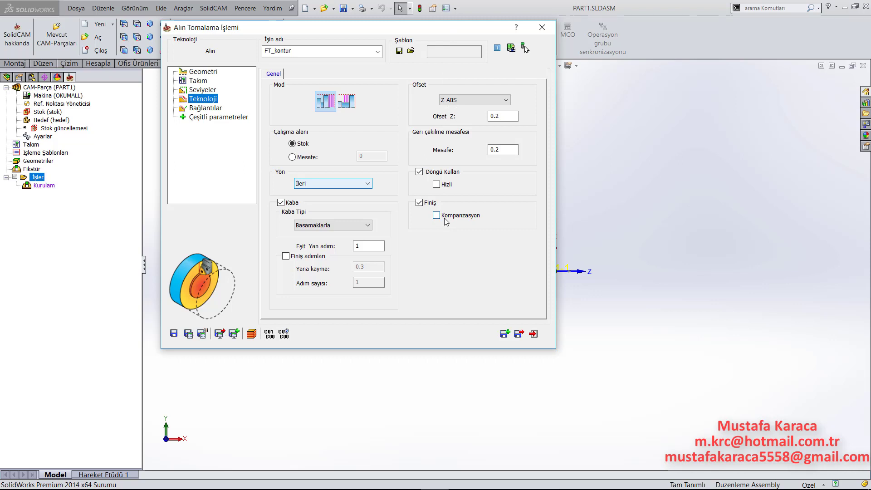
{"action": "left_click", "coordinate": [419, 203]}
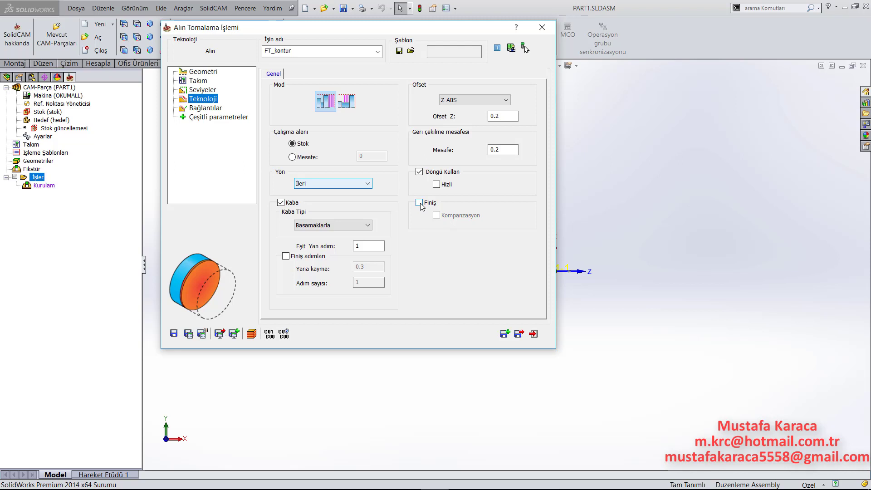
{"action": "left_click", "coordinate": [420, 204]}
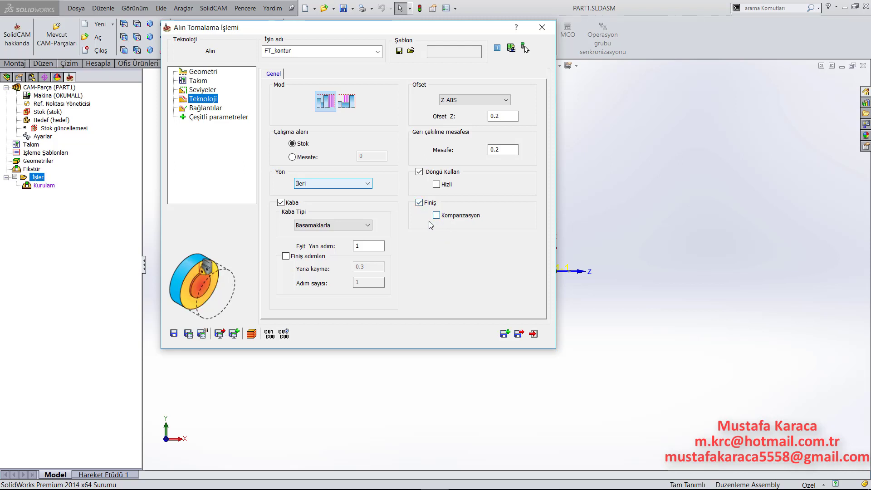
- On Bağlantılar, set approach point Güvenli köşenin sağından and retract point Güvenli köşenin sağına
{"action": "left_click", "coordinate": [206, 109]}
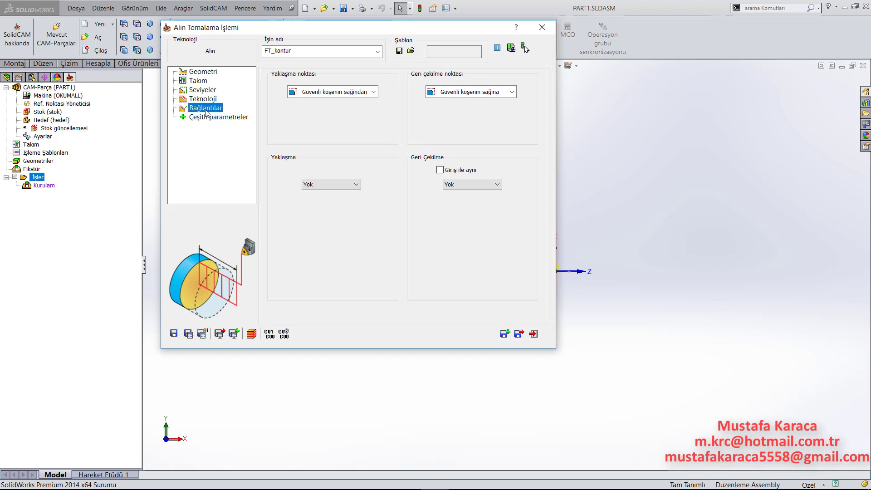
{"action": "left_click", "coordinate": [373, 94]}
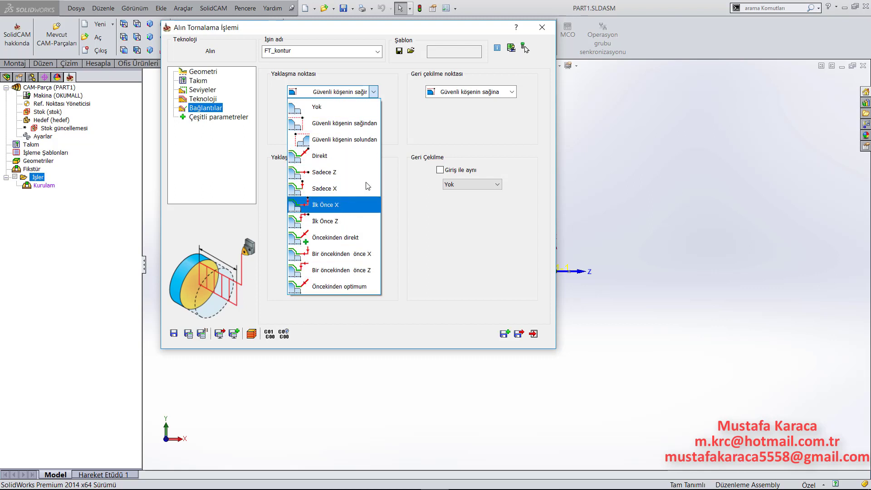
{"action": "left_click", "coordinate": [415, 119]}
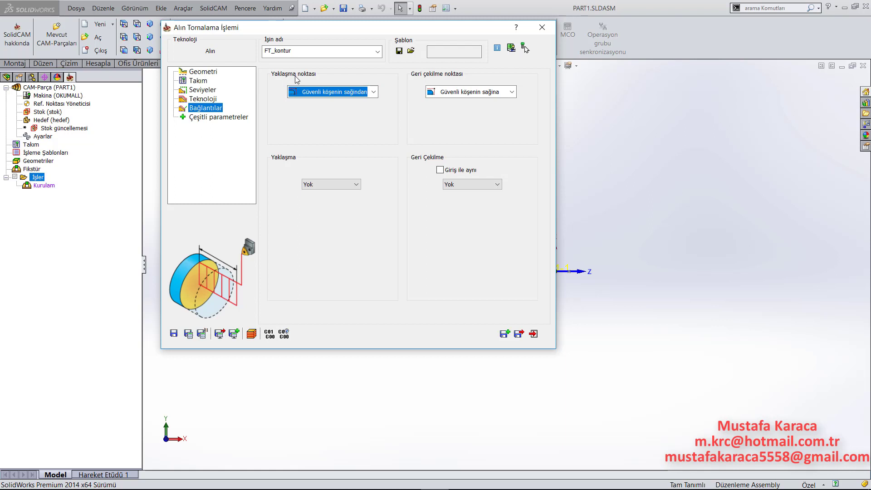
{"action": "double_click", "coordinate": [431, 29]}
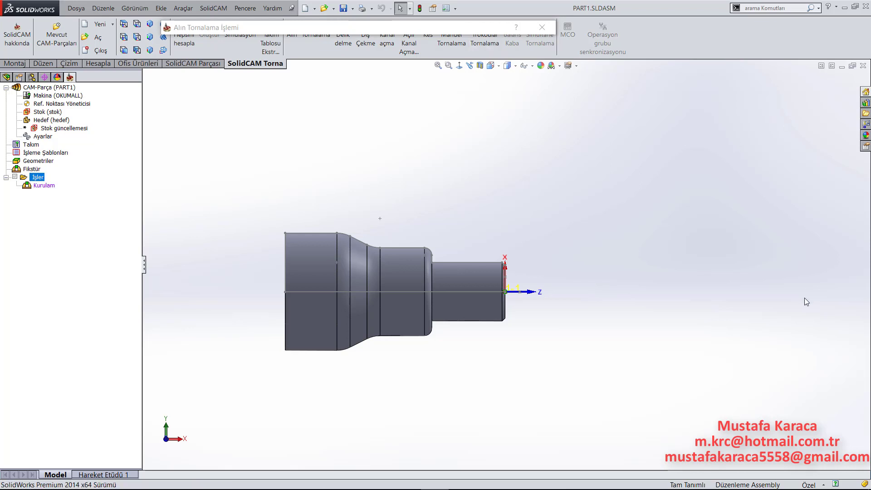
{"action": "left_click", "coordinate": [392, 28]}
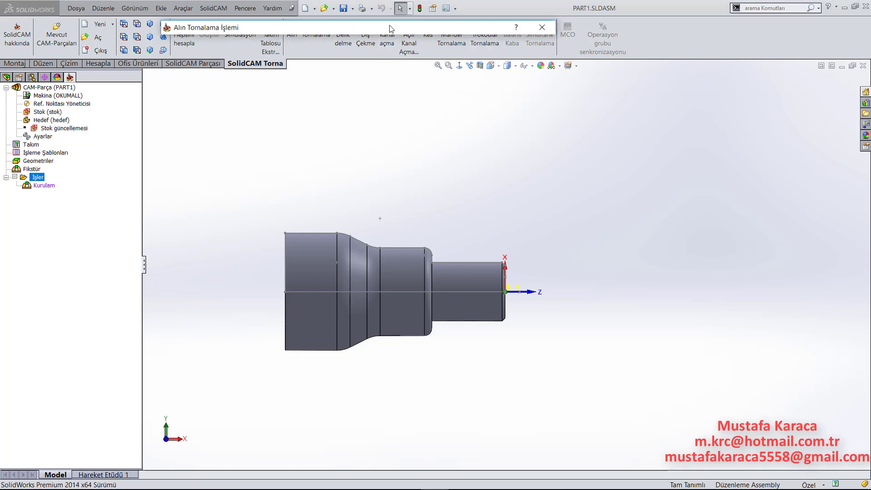
{"action": "left_click", "coordinate": [374, 92]}
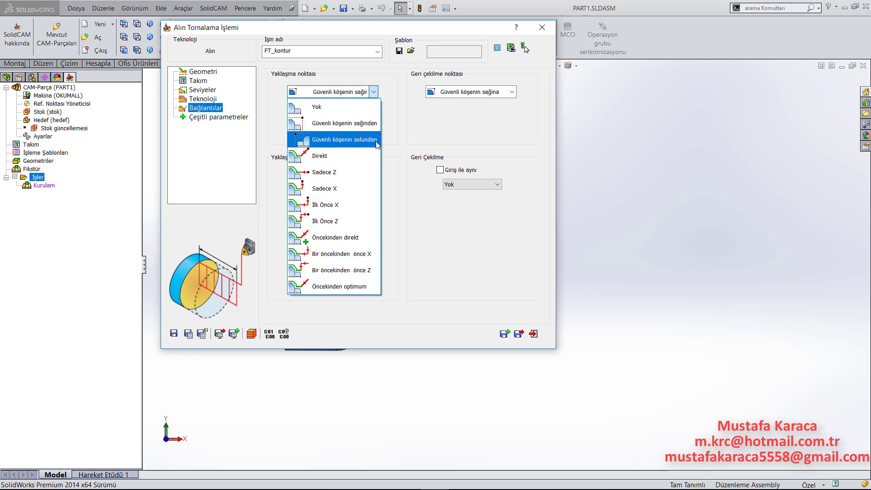
{"action": "left_click", "coordinate": [418, 121]}
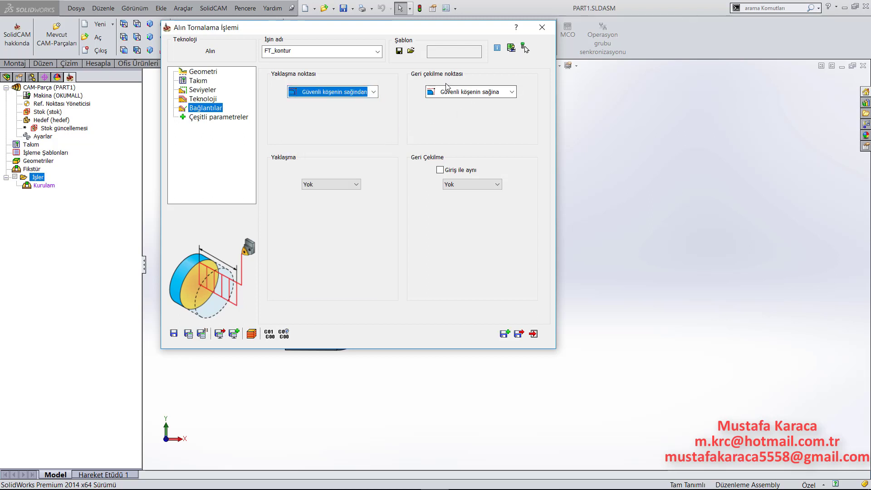
{"action": "left_click", "coordinate": [513, 92]}
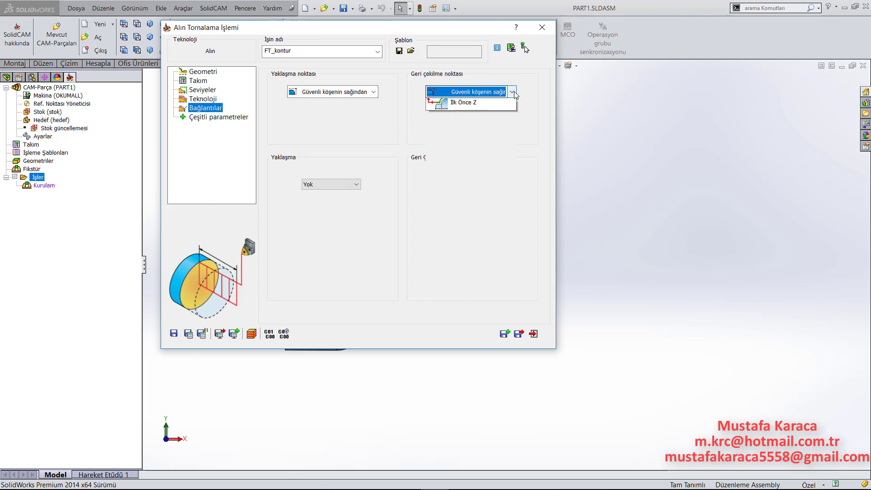
{"action": "left_click", "coordinate": [436, 123]}
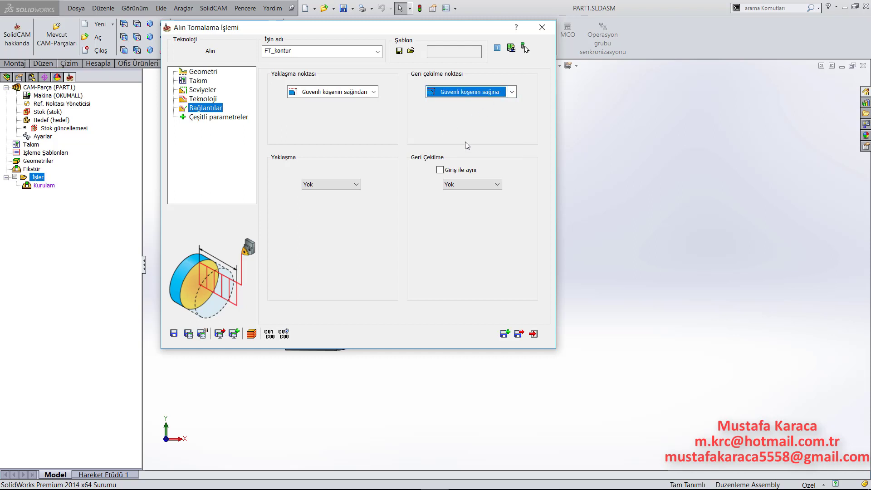
- Keep both the Yaklaşma and Geri Çekilme moves set to Yok
{"action": "left_click", "coordinate": [331, 184]}
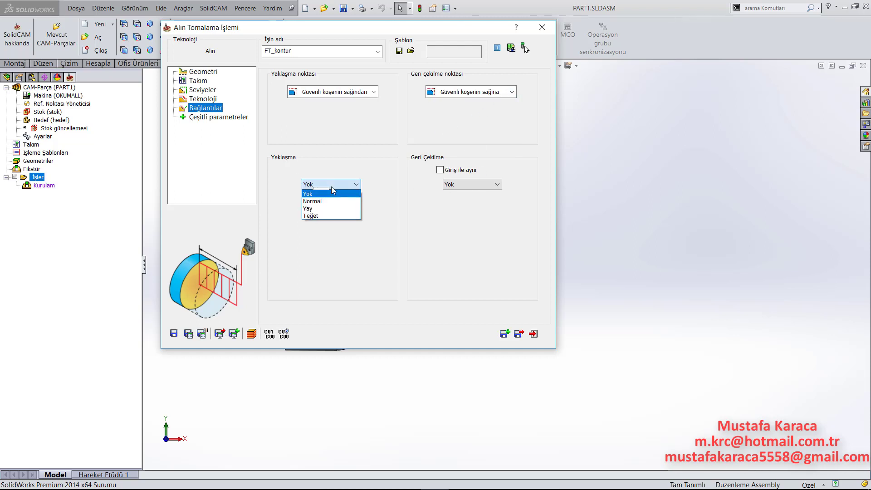
{"action": "left_click", "coordinate": [318, 194]}
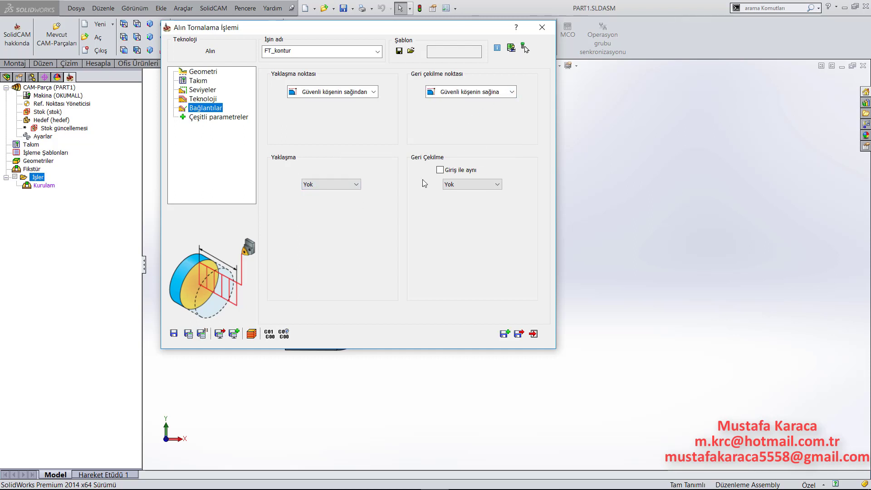
{"action": "left_click", "coordinate": [457, 184]}
{"action": "left_click", "coordinate": [394, 131]}
{"action": "double_click", "coordinate": [307, 52]}
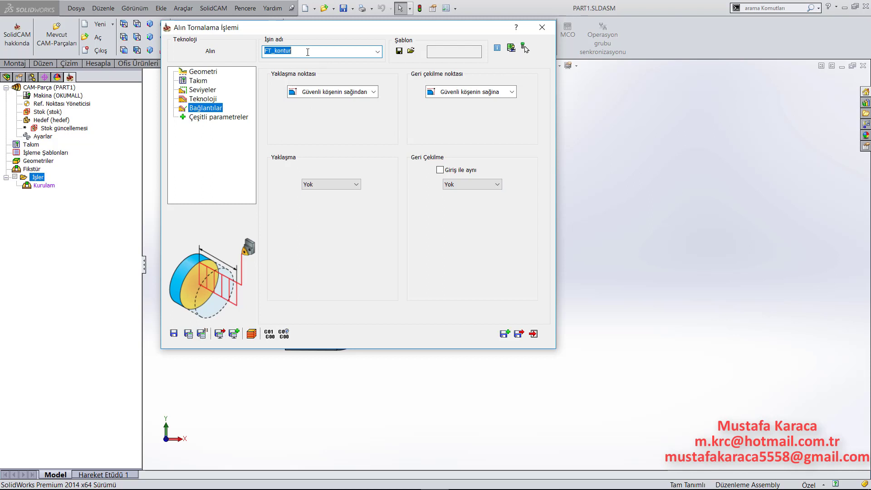
- Rename the job to 'WNMG08 ALIN KATERI' and save and calculate the operation
{"action": "type", "text": "w"}
{"action": "type", "text": "MG"}
{"action": "type", "text": "ATERI"}
{"action": "left_click", "coordinate": [191, 334]}
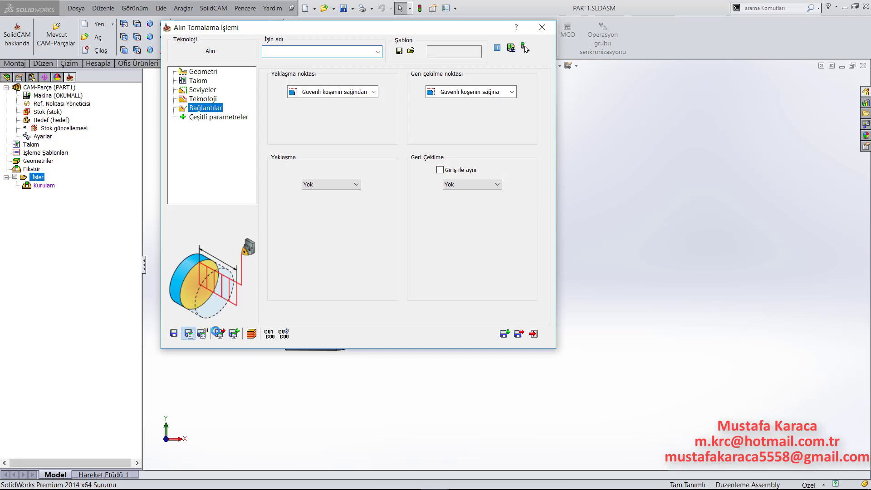
- Open the toolpath simulation and move its panel away from the part
{"action": "left_click", "coordinate": [251, 334]}
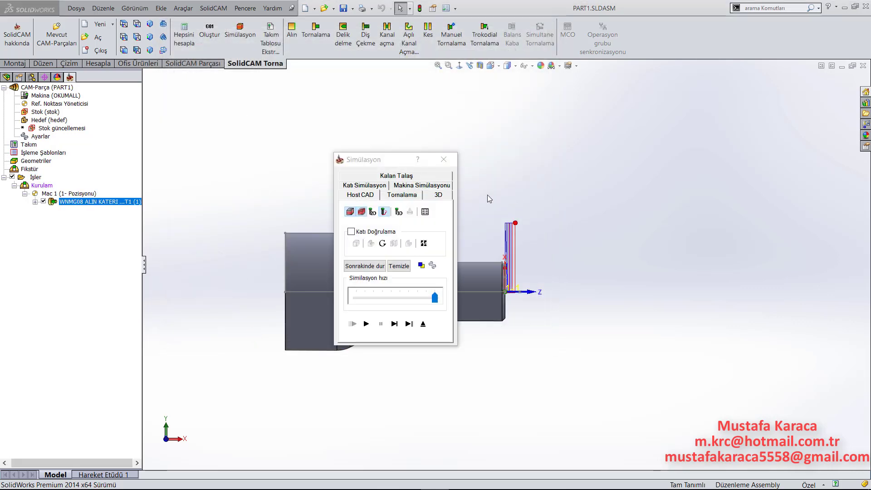
{"action": "left_click_drag", "start_coordinate": [393, 163], "coordinate": [96, 234]}
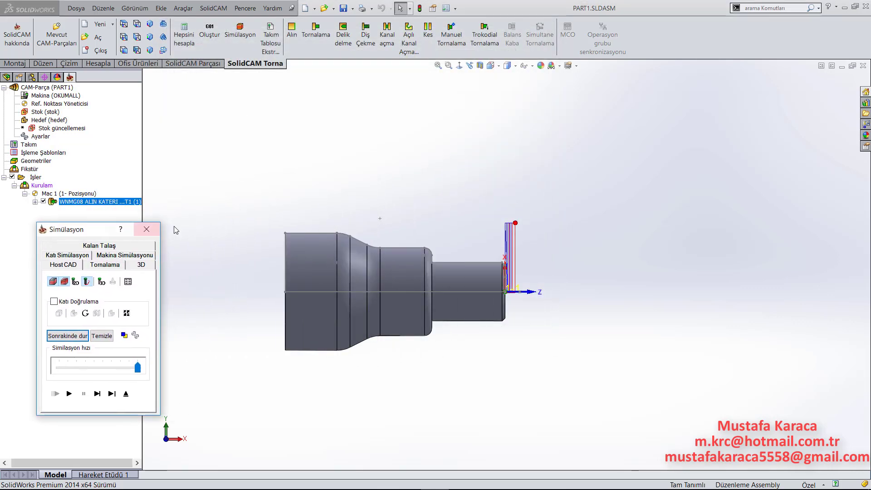
{"action": "scroll", "coordinate": [464, 279], "scroll_direction": "down", "scroll_amount": 5}
{"action": "scroll", "coordinate": [511, 265], "scroll_direction": "down", "scroll_amount": 1}
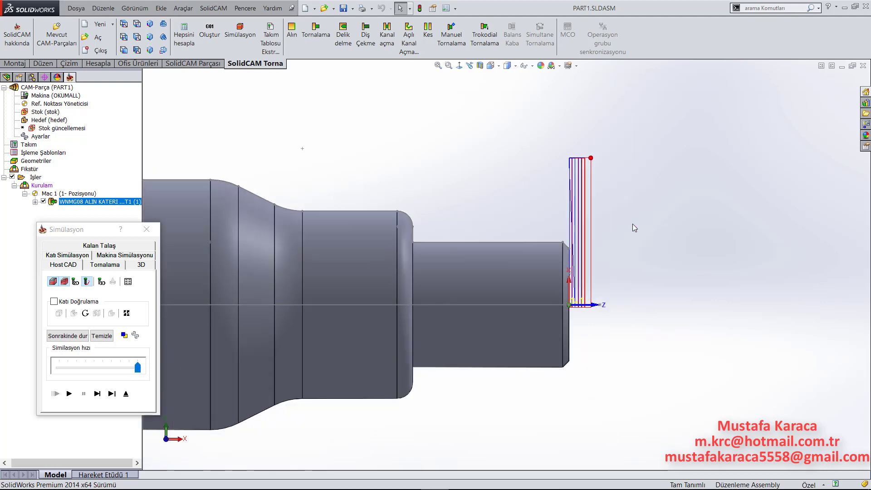
{"action": "scroll", "coordinate": [634, 223], "scroll_direction": "up", "scroll_amount": 3}
{"action": "scroll", "coordinate": [602, 160], "scroll_direction": "up", "scroll_amount": 2}
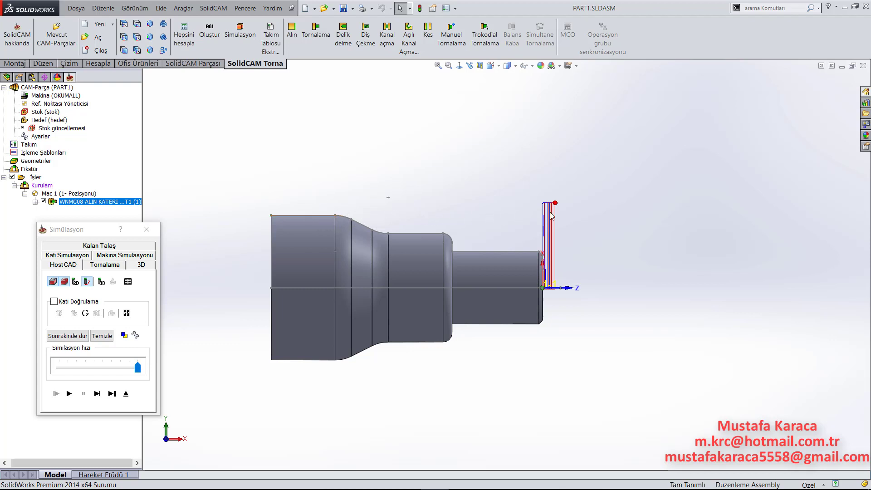
- Play the facing toolpath in the Tornalama 2D view, then return to the Teknoloji page
{"action": "left_click", "coordinate": [111, 267]}
{"action": "scroll", "coordinate": [624, 246], "scroll_direction": "down", "scroll_amount": 1}
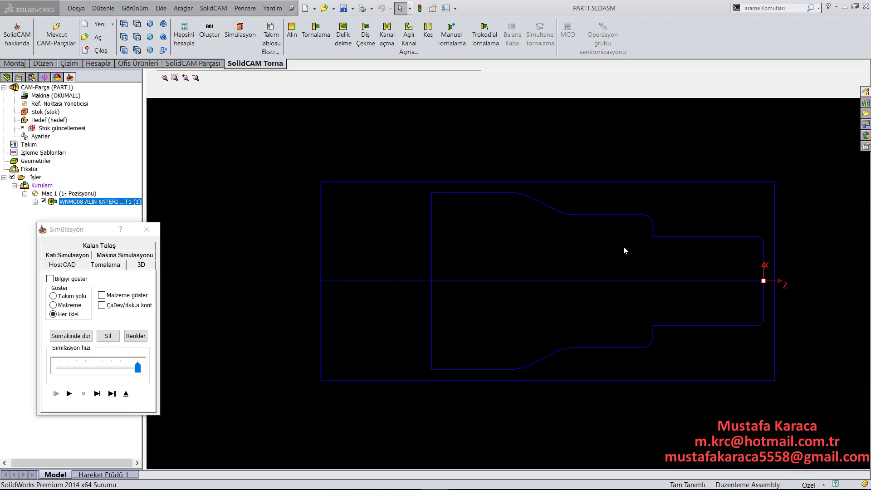
{"action": "scroll", "coordinate": [671, 263], "scroll_direction": "down", "scroll_amount": 2}
{"action": "scroll", "coordinate": [699, 257], "scroll_direction": "up", "scroll_amount": 2}
{"action": "middle_click_drag", "start_coordinate": [541, 257], "coordinate": [481, 268]}
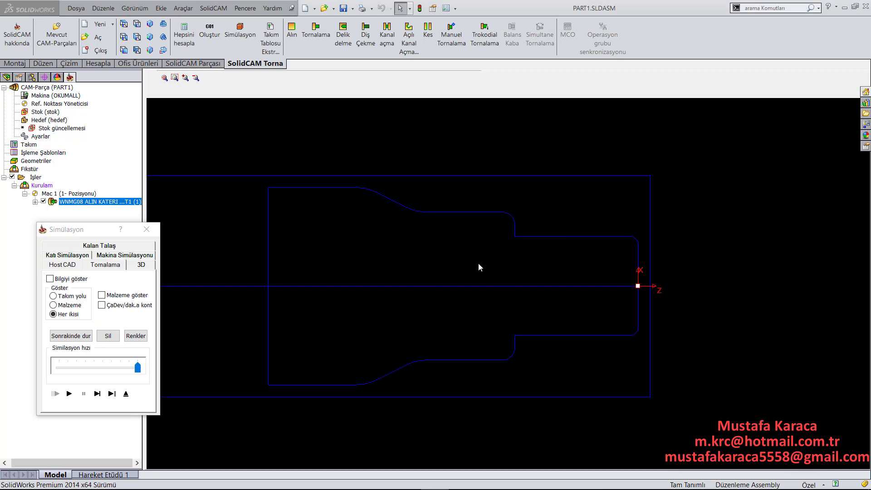
{"action": "left_click", "coordinate": [69, 393]}
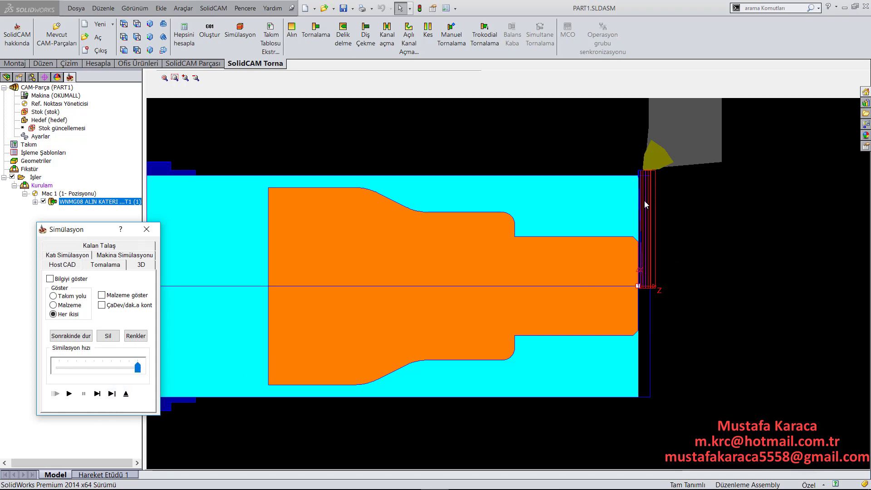
{"action": "left_click", "coordinate": [126, 393]}
{"action": "left_click", "coordinate": [206, 99]}
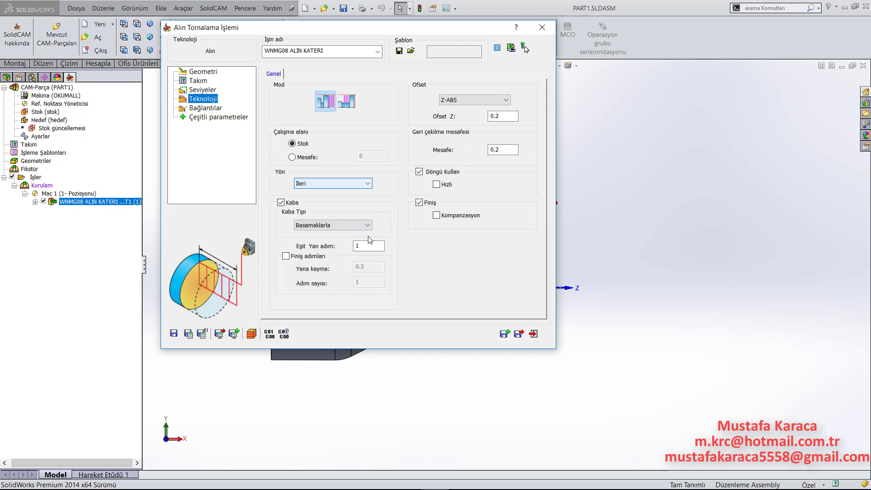
- Change the offset mode from Z-ABS to Z with offset 0.2, recalculate, and open the simulation
{"action": "left_click", "coordinate": [476, 100]}
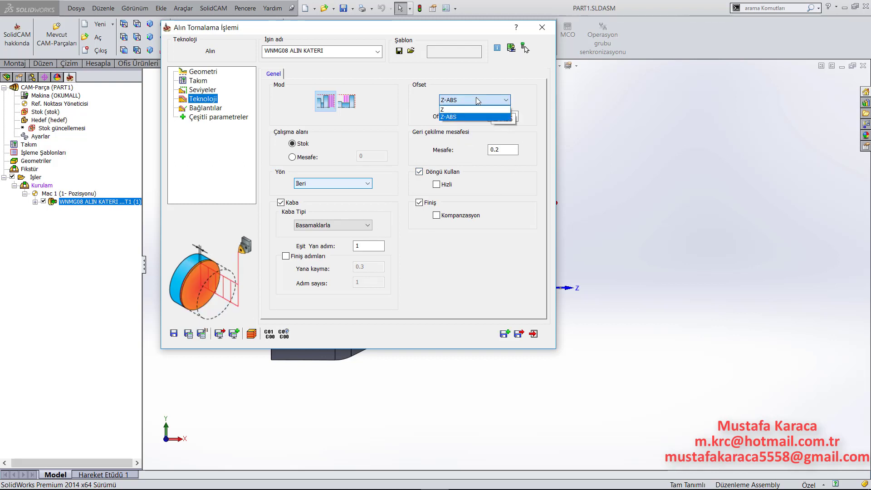
{"action": "left_click", "coordinate": [461, 110]}
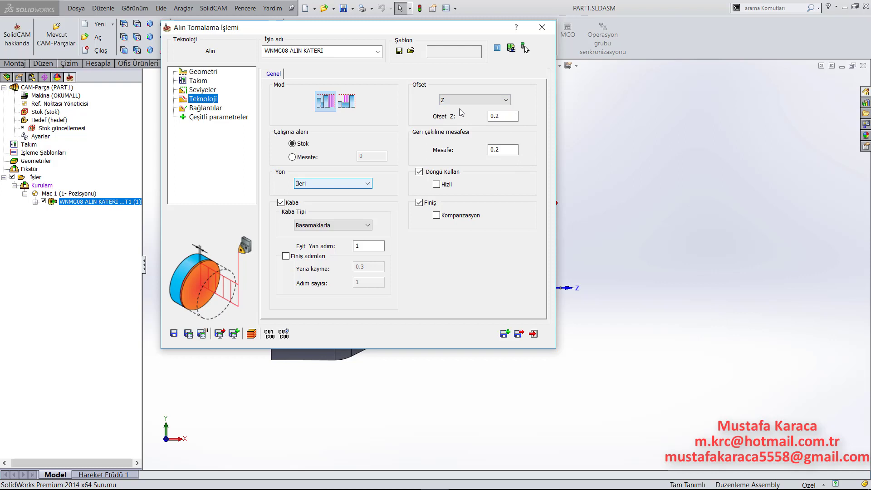
{"action": "left_click", "coordinate": [509, 116]}
{"action": "left_click", "coordinate": [509, 152]}
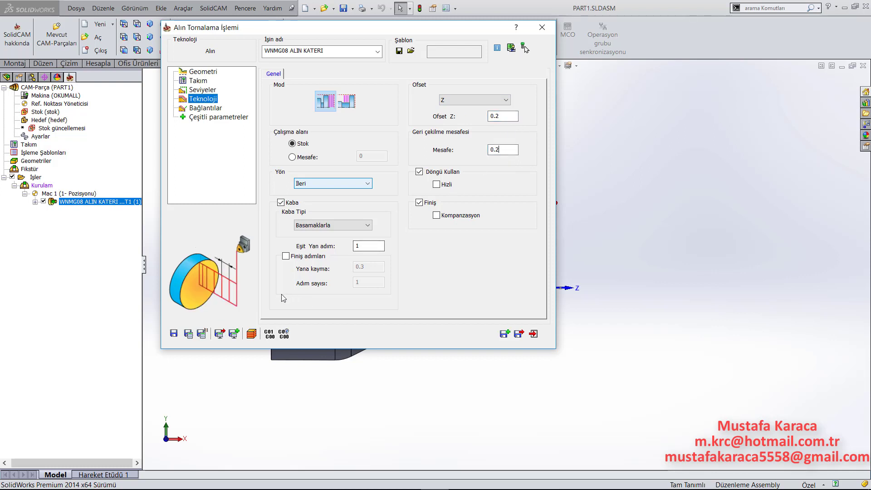
{"action": "left_click", "coordinate": [187, 335]}
{"action": "left_click", "coordinate": [252, 334]}
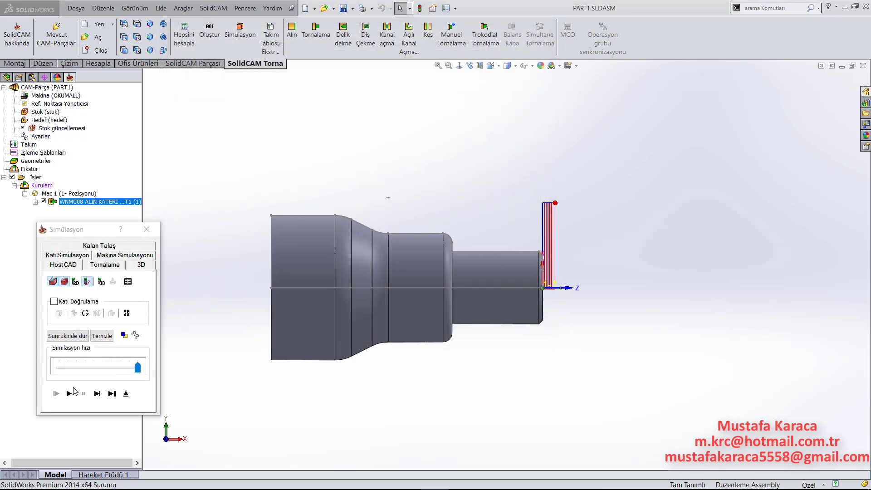
- Play the updated Z-offset 0.2 facing toolpath in the Tornalama 2D view, then exit with Esc
{"action": "scroll", "coordinate": [552, 256], "scroll_direction": "down", "scroll_amount": 3}
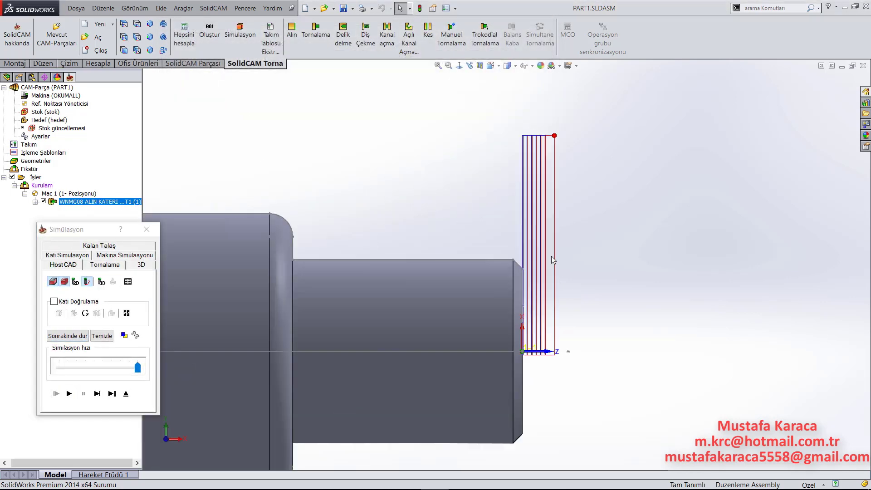
{"action": "scroll", "coordinate": [546, 271], "scroll_direction": "down", "scroll_amount": 3}
{"action": "scroll", "coordinate": [543, 280], "scroll_direction": "down", "scroll_amount": 2}
{"action": "scroll", "coordinate": [543, 280], "scroll_direction": "up", "scroll_amount": 5}
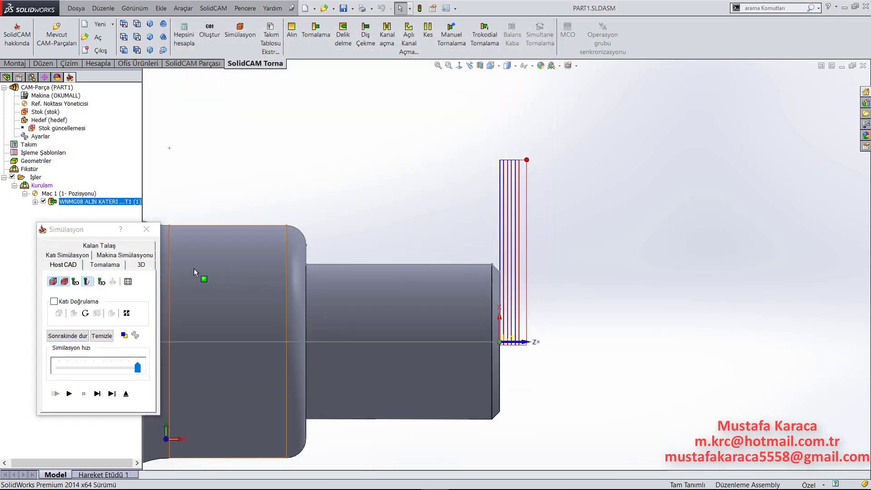
{"action": "left_click", "coordinate": [116, 267]}
{"action": "middle_click_drag", "start_coordinate": [688, 235], "coordinate": [427, 247]}
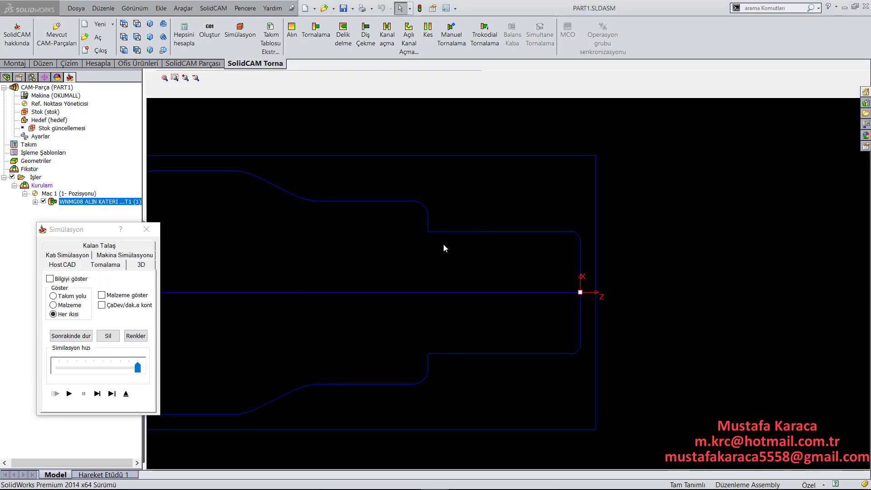
{"action": "left_click", "coordinate": [69, 394]}
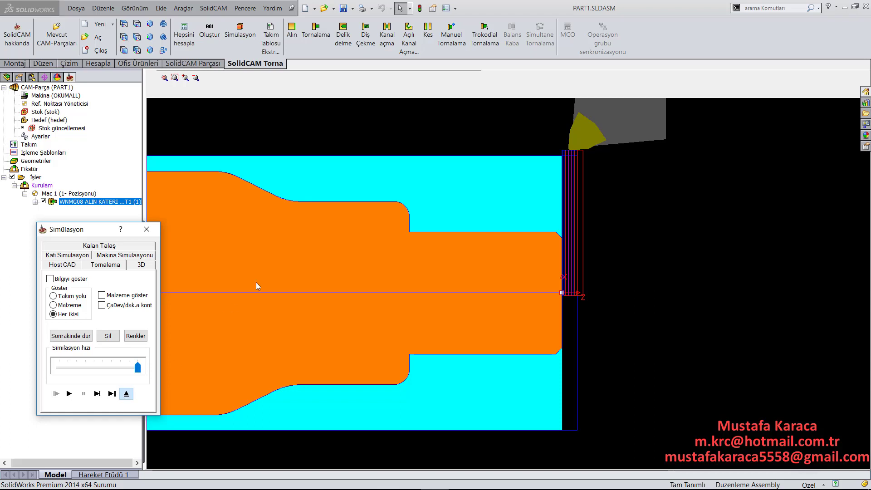
{"action": "key", "text": "Escape"}
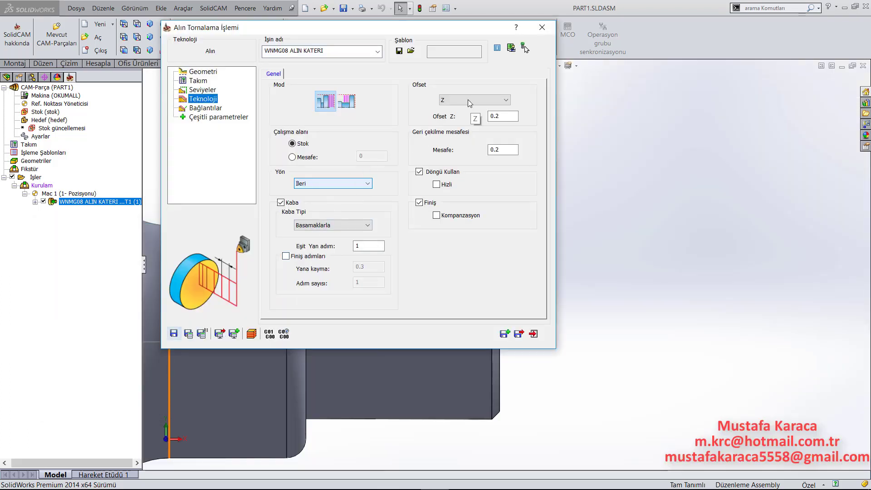
{"action": "left_click", "coordinate": [468, 100]}
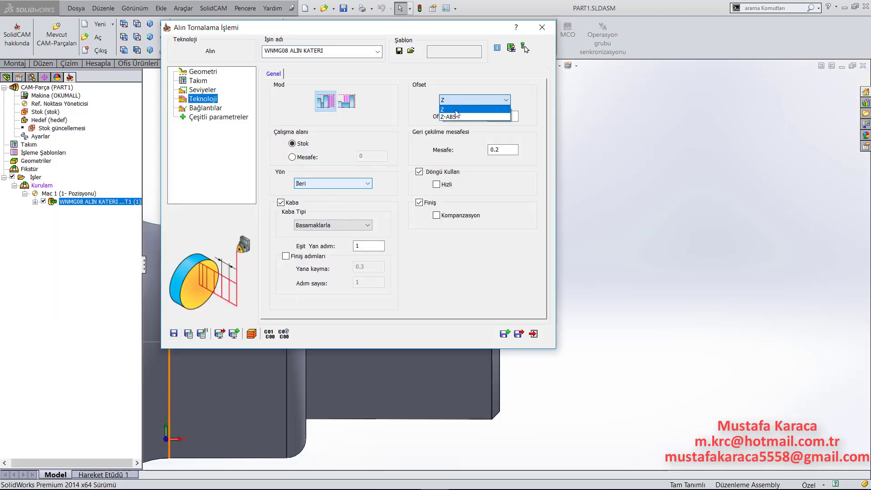
{"action": "left_click", "coordinate": [459, 109]}
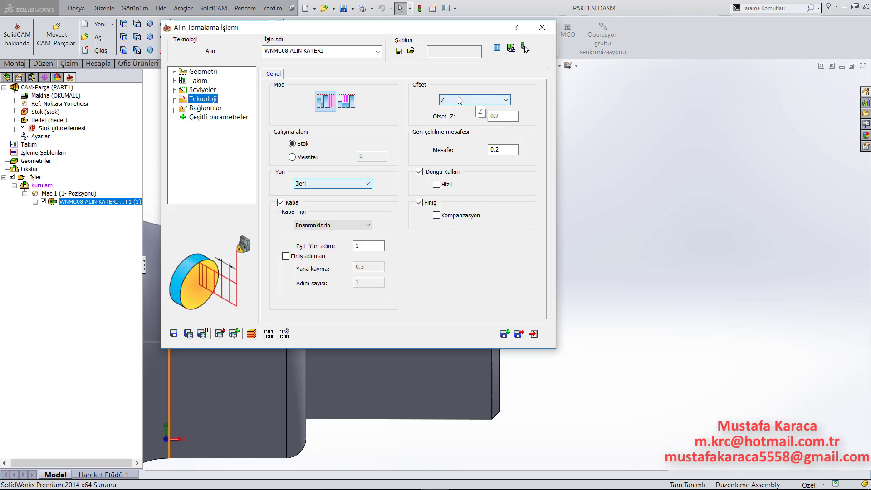
- Review the WNMG08ALINKATERI.TAP G-code in Notepad, close it and the dialog, and zoom to fit
{"action": "left_click", "coordinate": [271, 336]}
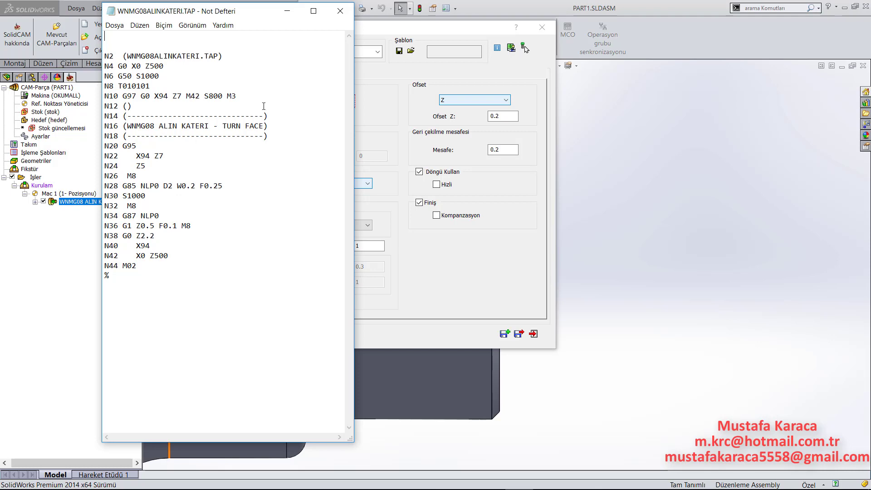
{"action": "left_click", "coordinate": [341, 11]}
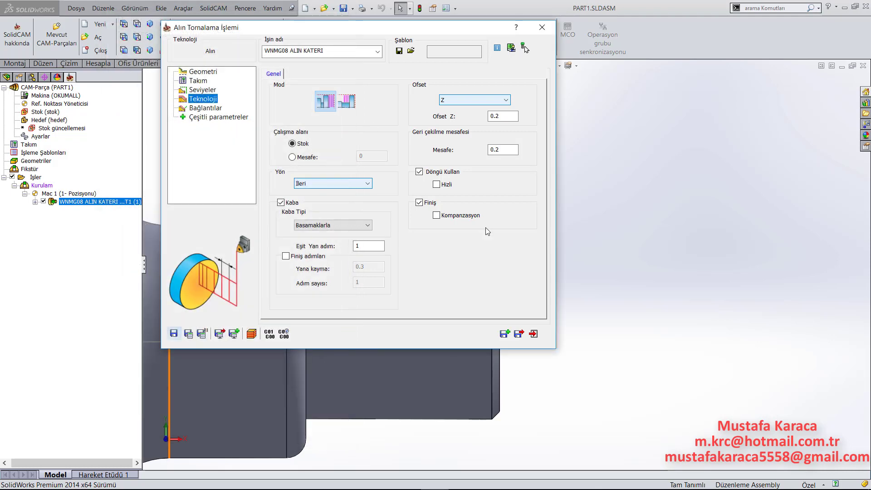
{"action": "left_click", "coordinate": [534, 334]}
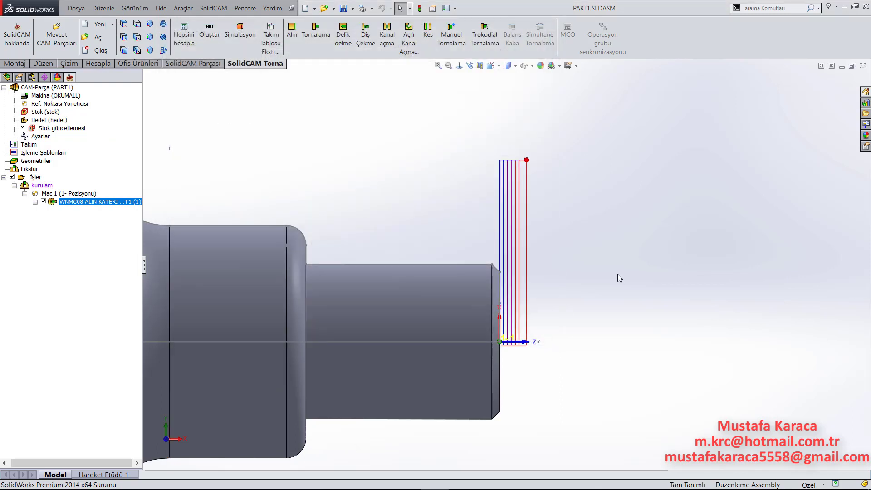
{"action": "key", "text": "f"}
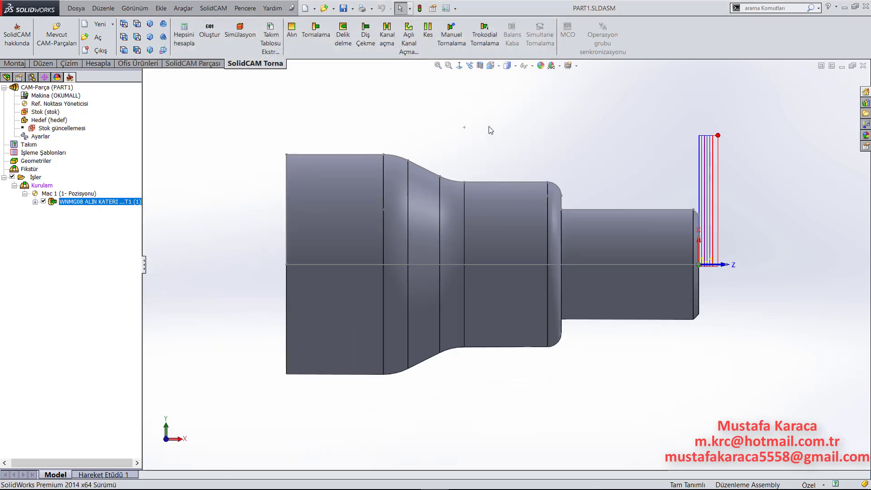